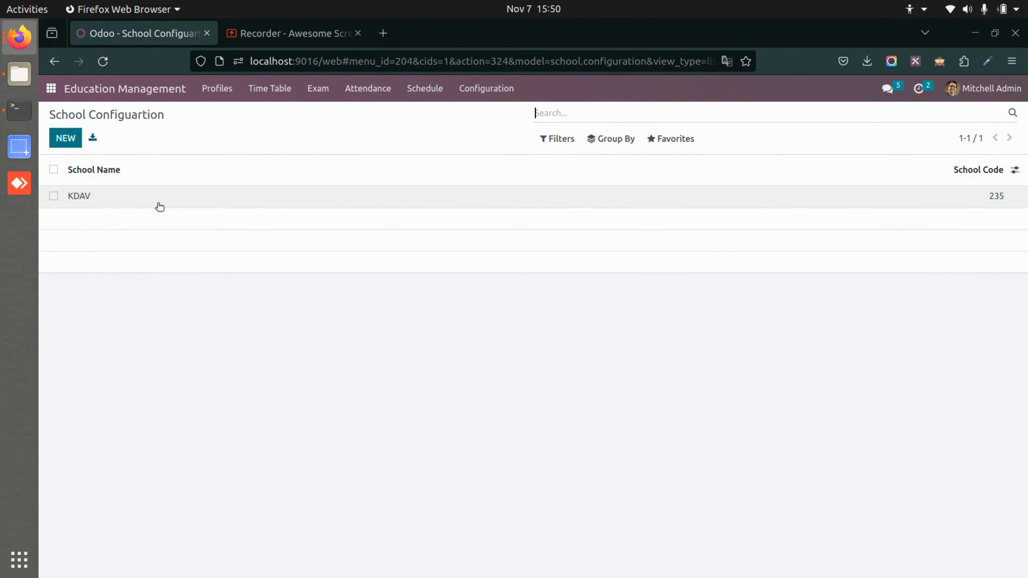
Review the KDAV school configuration record and a blank school form, returning to the school list.
{"action": "left_click", "coordinate": [159, 206]}
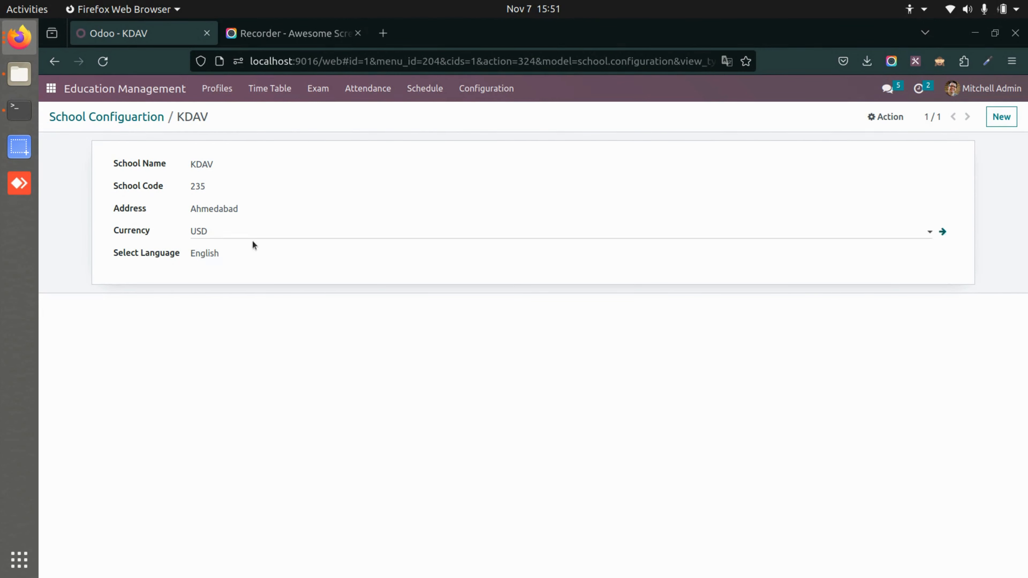
{"action": "left_click", "coordinate": [142, 119]}
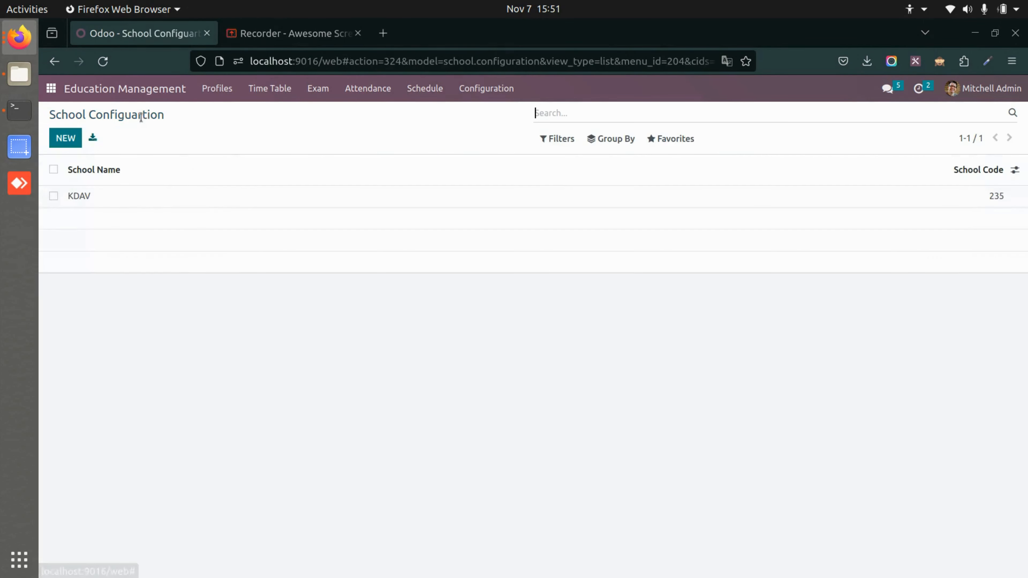
{"action": "left_click", "coordinate": [71, 139]}
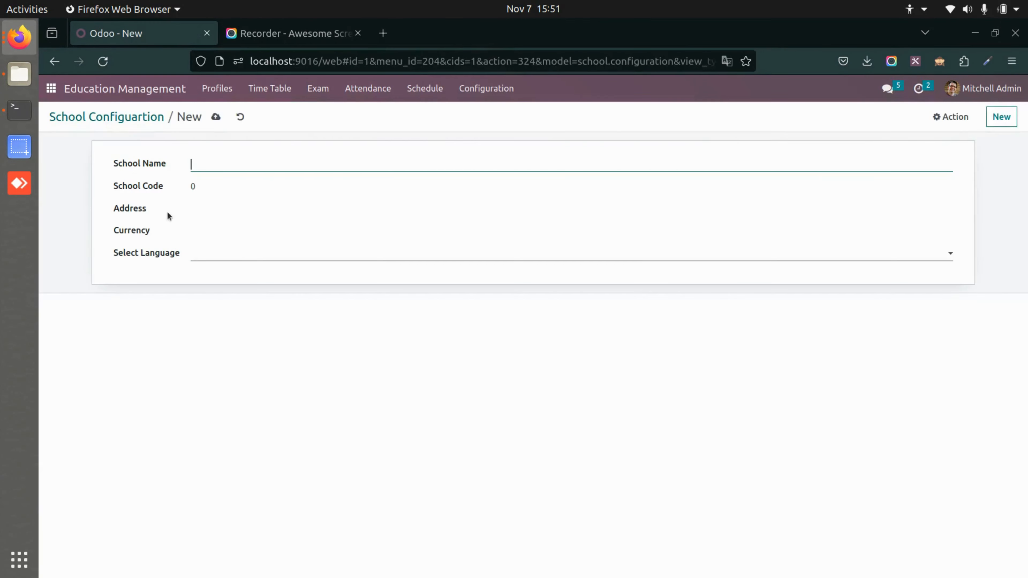
{"action": "left_click", "coordinate": [102, 120]}
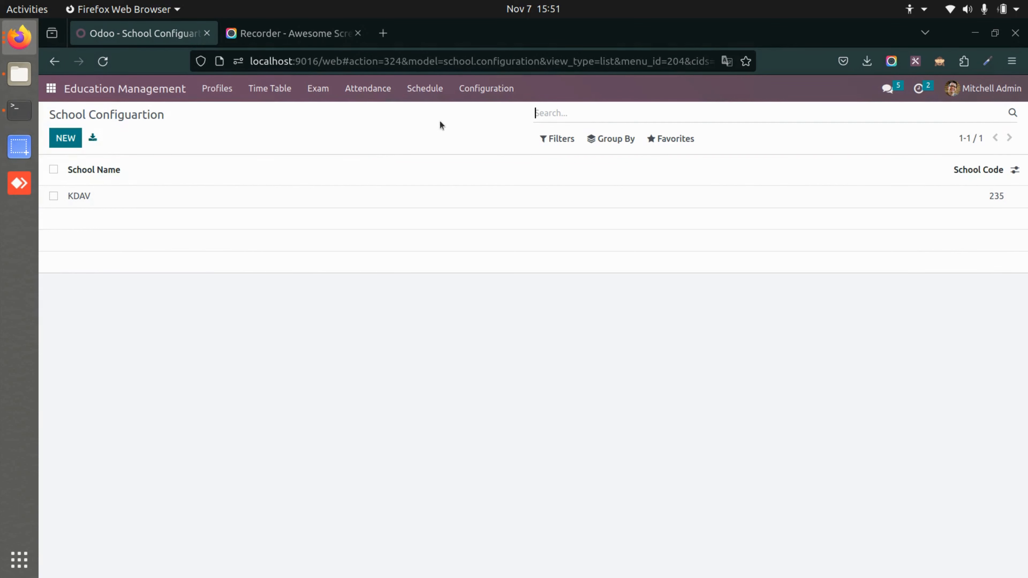
Open the Alumni/Terminate student list and start a new student record.
{"action": "left_click", "coordinate": [489, 92]}
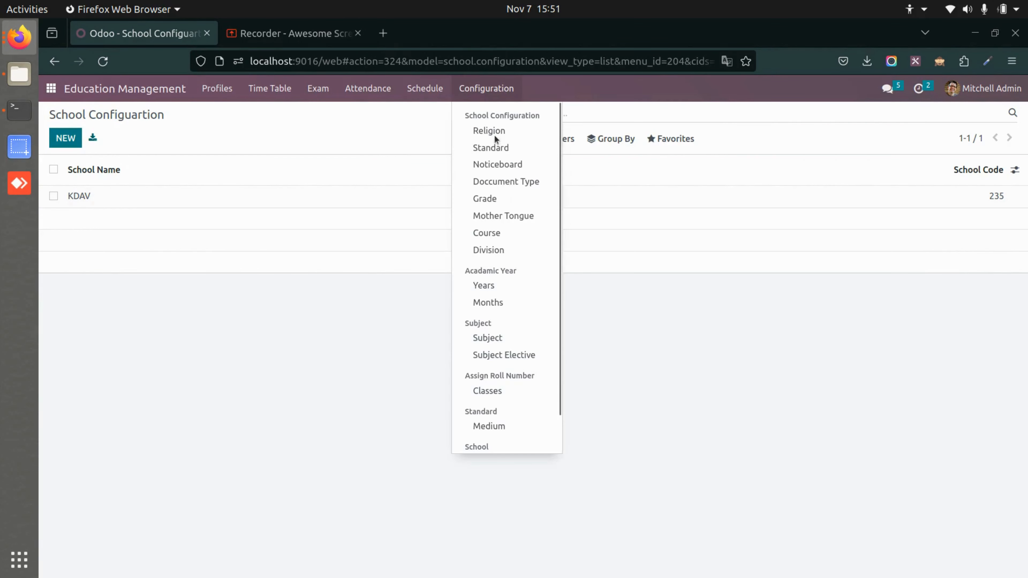
{"action": "scroll", "coordinate": [508, 286], "scroll_direction": "down", "scroll_amount": 1}
{"action": "scroll", "coordinate": [509, 287], "scroll_direction": "up", "scroll_amount": 1}
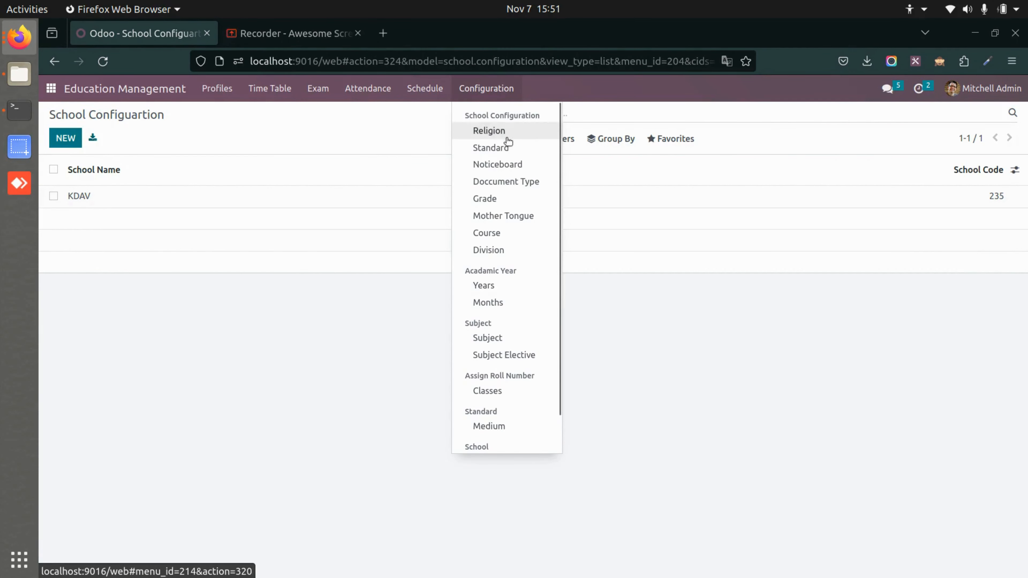
{"action": "scroll", "coordinate": [497, 325], "scroll_direction": "down", "scroll_amount": 1}
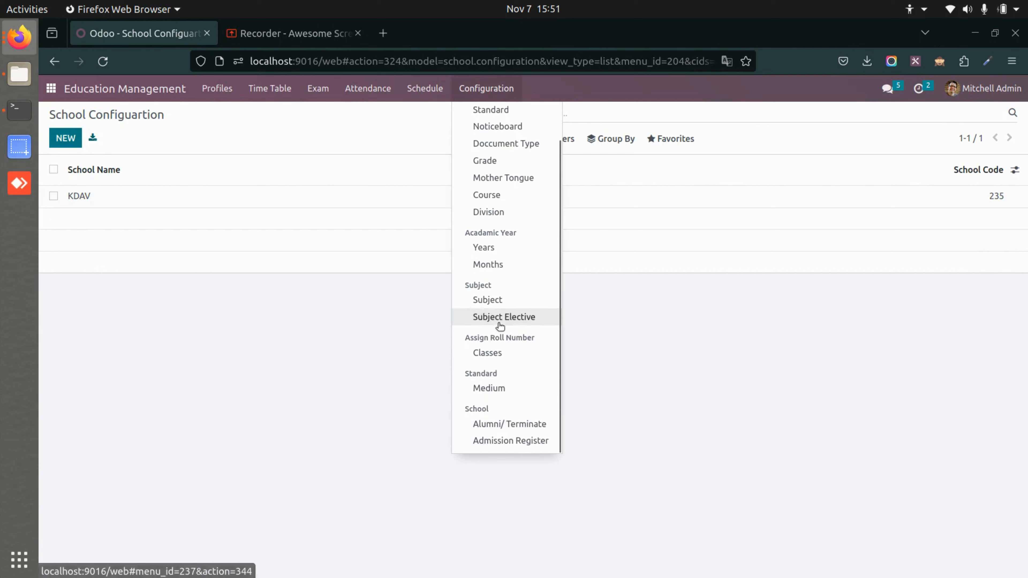
{"action": "left_click", "coordinate": [500, 424]}
{"action": "left_click", "coordinate": [71, 149]}
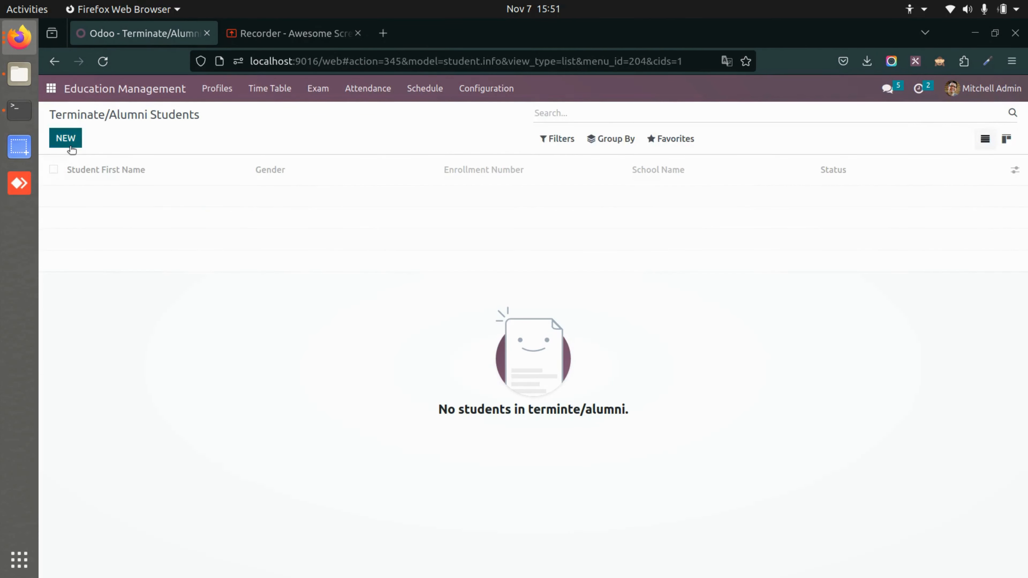
Examine the basic, personal, additional and educational detail sections of the blank student form.
{"action": "scroll", "coordinate": [293, 377], "scroll_direction": "down", "scroll_amount": 5}
{"action": "scroll", "coordinate": [292, 378], "scroll_direction": "up", "scroll_amount": 5}
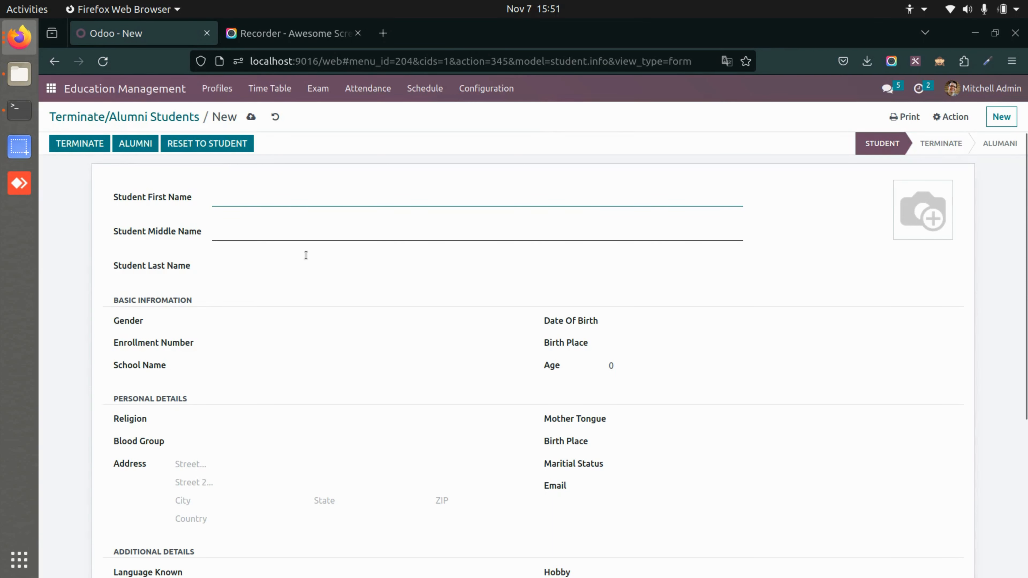
{"action": "scroll", "coordinate": [338, 341], "scroll_direction": "down", "scroll_amount": 3}
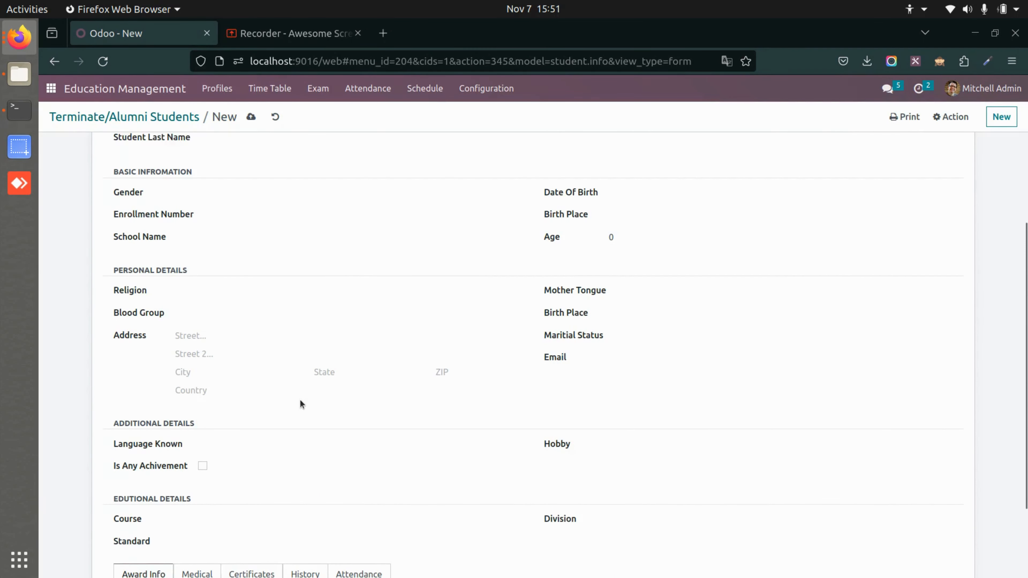
{"action": "scroll", "coordinate": [299, 399], "scroll_direction": "down", "scroll_amount": 2}
{"action": "scroll", "coordinate": [236, 512], "scroll_direction": "down", "scroll_amount": 1}
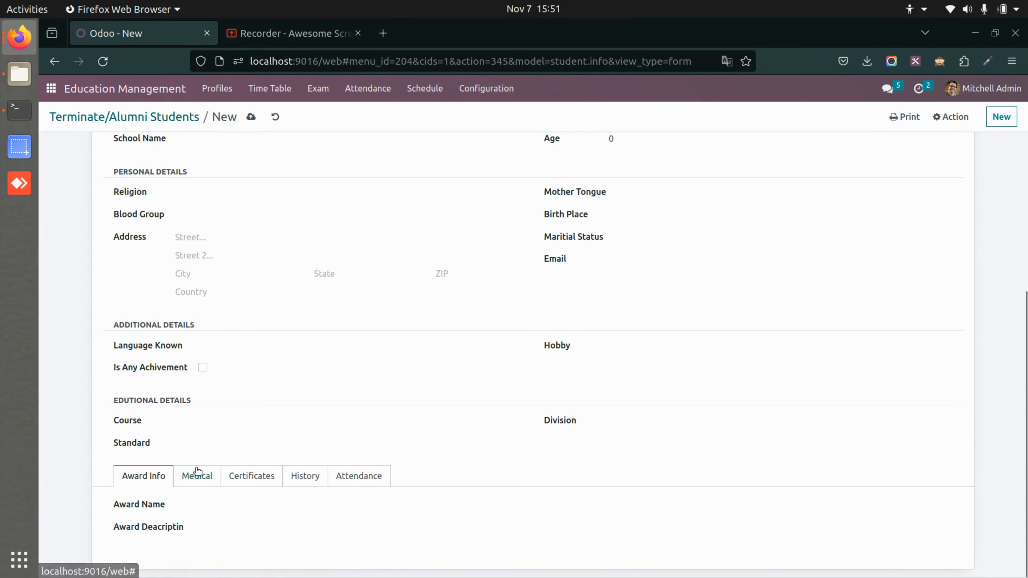
Examine the Medical, Certificates, History, Attendance and Award Info sections of the blank student form.
{"action": "left_click", "coordinate": [211, 475]}
{"action": "scroll", "coordinate": [248, 475], "scroll_direction": "down", "scroll_amount": 2}
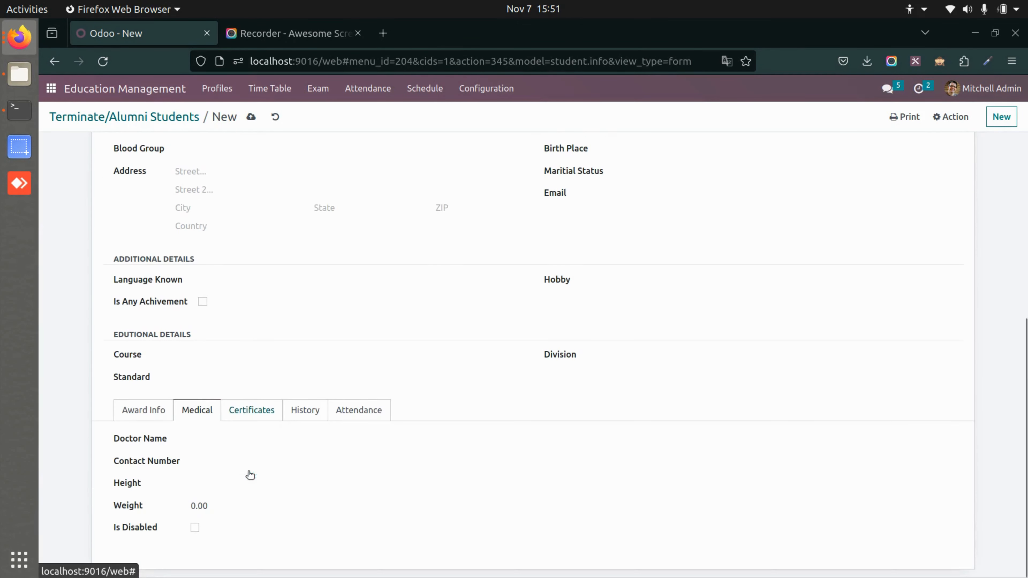
{"action": "left_click", "coordinate": [253, 404]}
{"action": "left_click", "coordinate": [318, 471]}
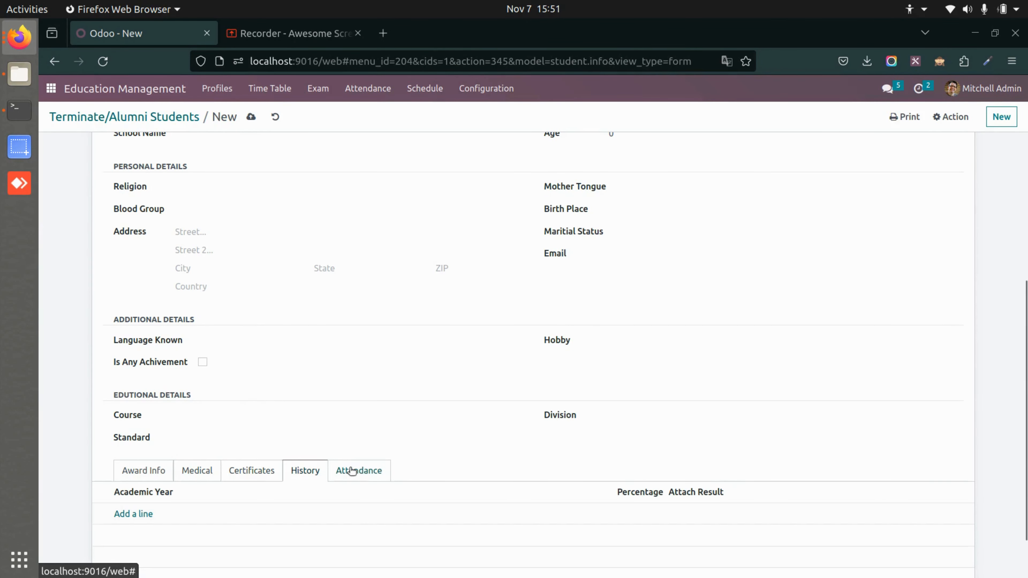
{"action": "left_click", "coordinate": [352, 471]}
{"action": "scroll", "coordinate": [252, 530], "scroll_direction": "down", "scroll_amount": 3}
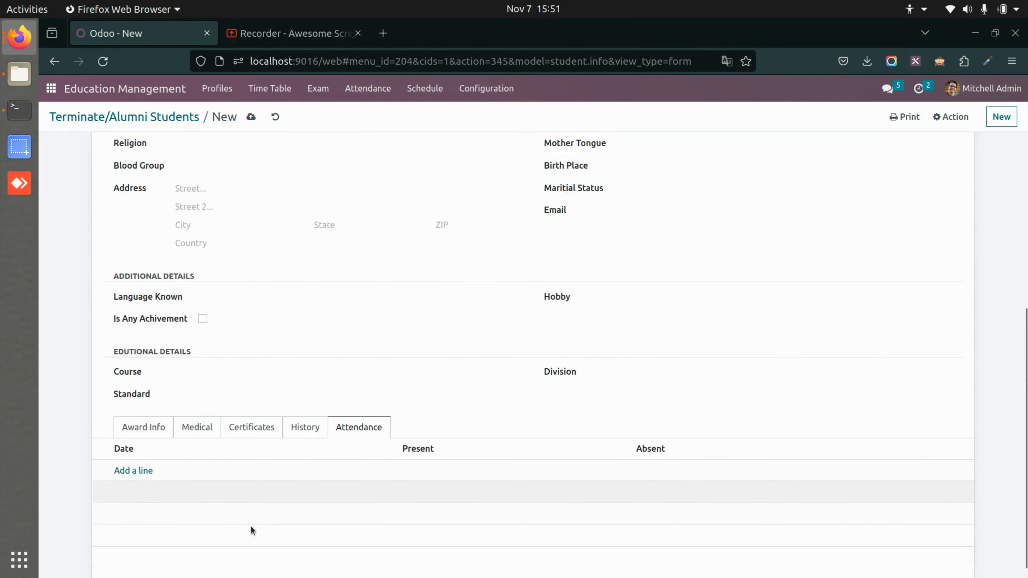
{"action": "left_click", "coordinate": [144, 411]}
Try to terminate the blank student record.
{"action": "scroll", "coordinate": [238, 323], "scroll_direction": "up", "scroll_amount": 5}
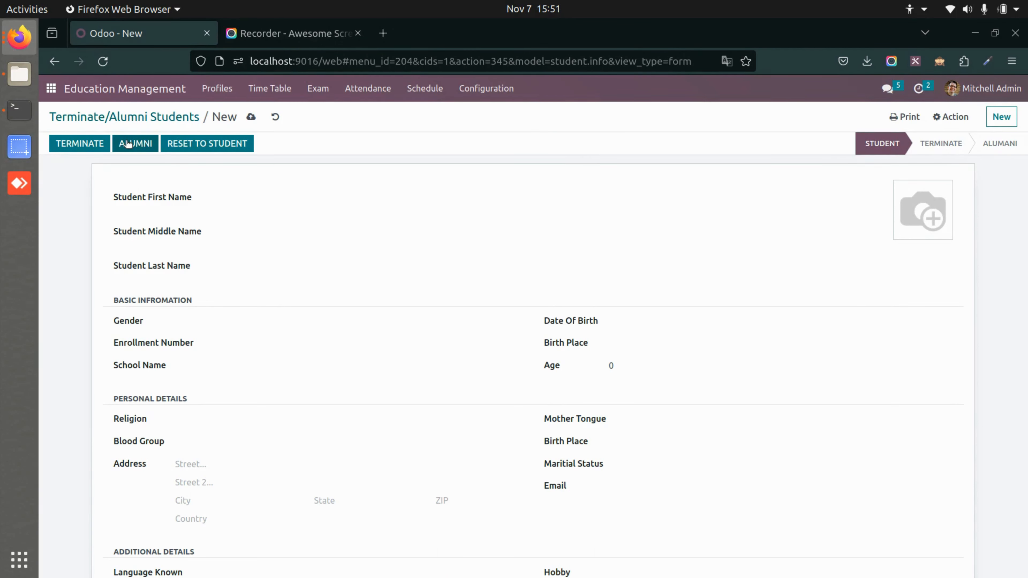
{"action": "left_click", "coordinate": [73, 144]}
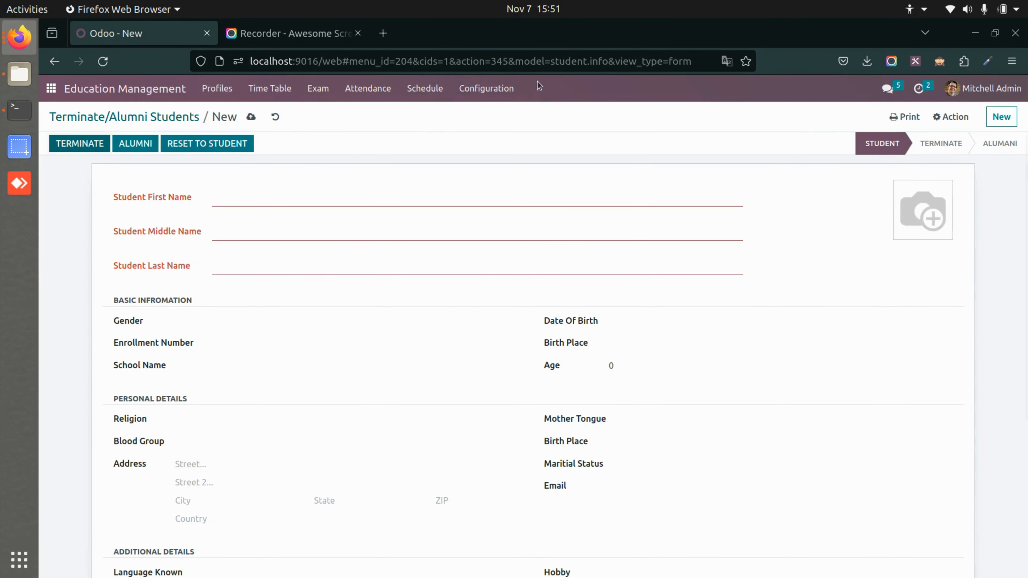
Open the existing 2023-2024 admission record for Class A in the Admission Register.
{"action": "left_click", "coordinate": [468, 94]}
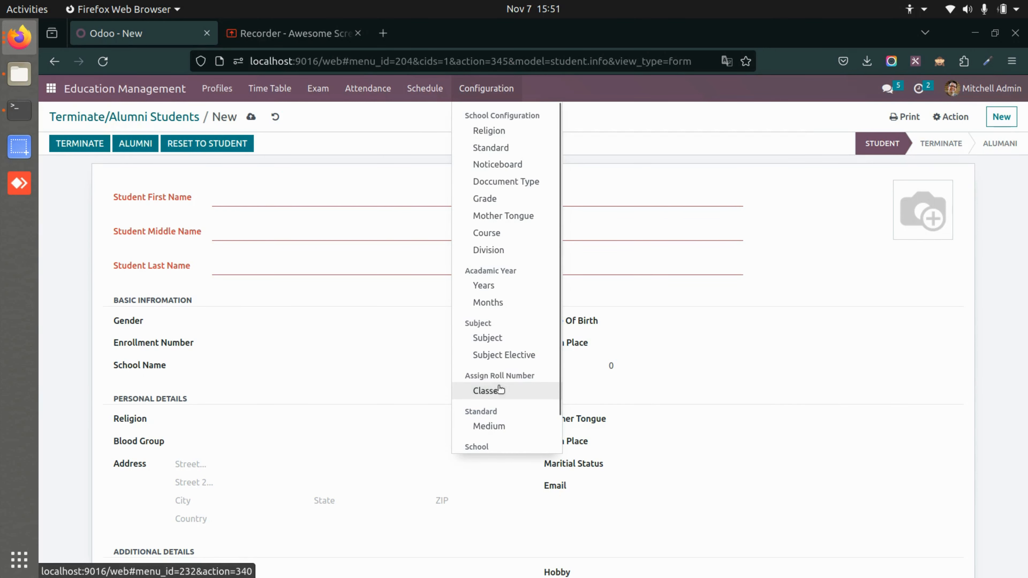
{"action": "scroll", "coordinate": [492, 388], "scroll_direction": "down", "scroll_amount": 2}
{"action": "left_click", "coordinate": [524, 440]}
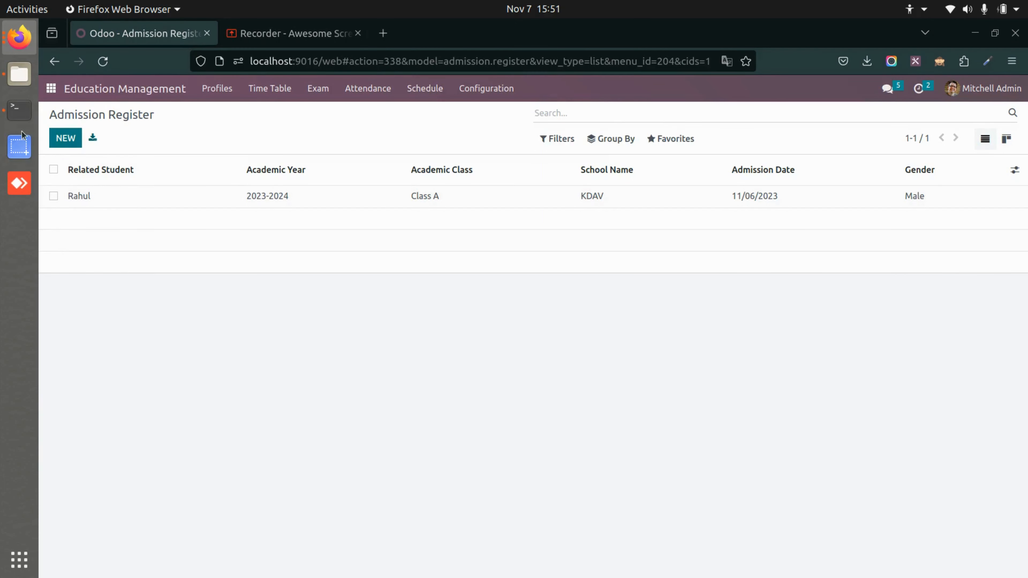
{"action": "left_click", "coordinate": [231, 200]}
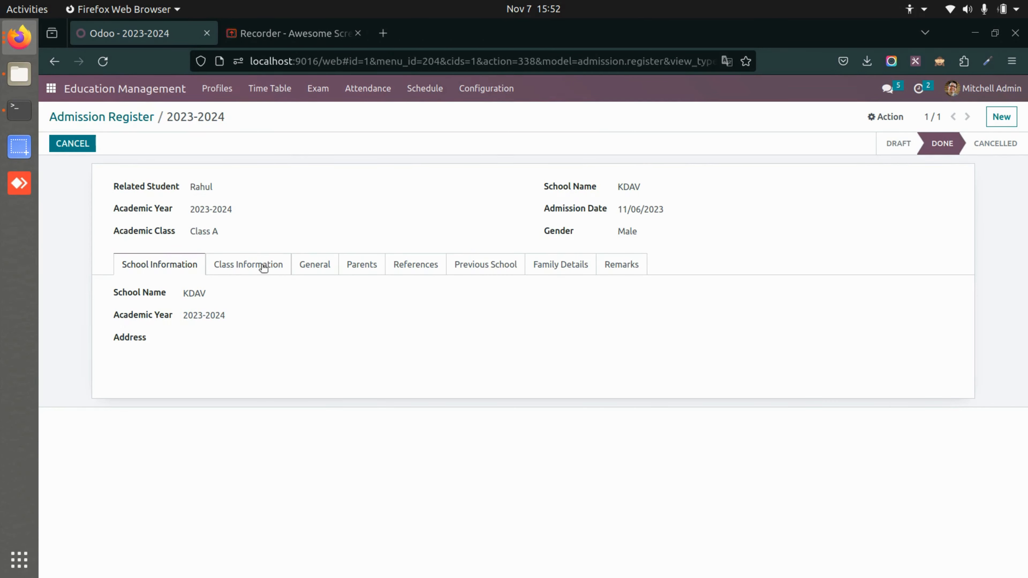
Examine the admission record's class, general, parents, references, previous school, family and remarks sections, and return to the register list.
{"action": "left_click", "coordinate": [273, 262]}
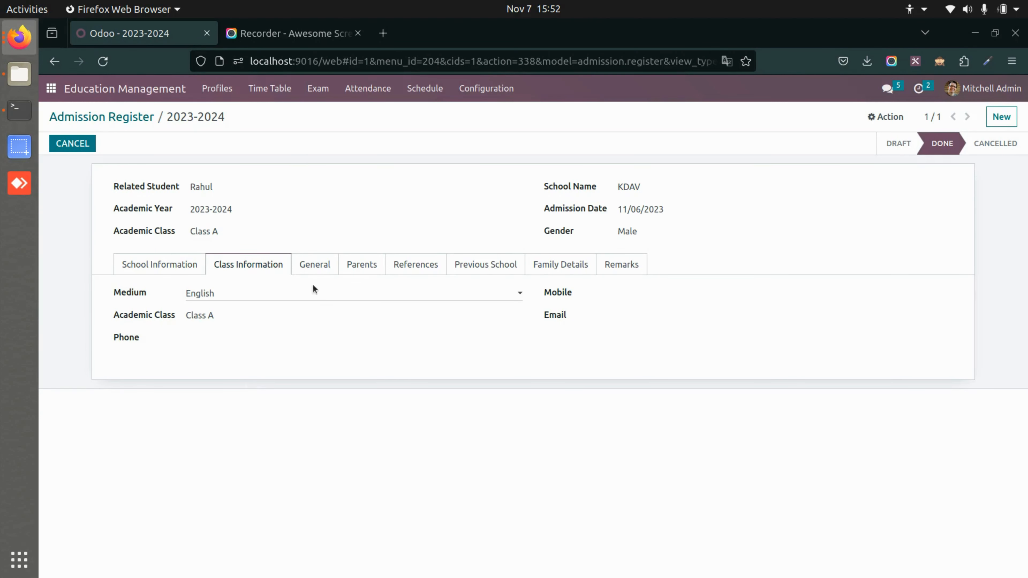
{"action": "left_click", "coordinate": [314, 263]}
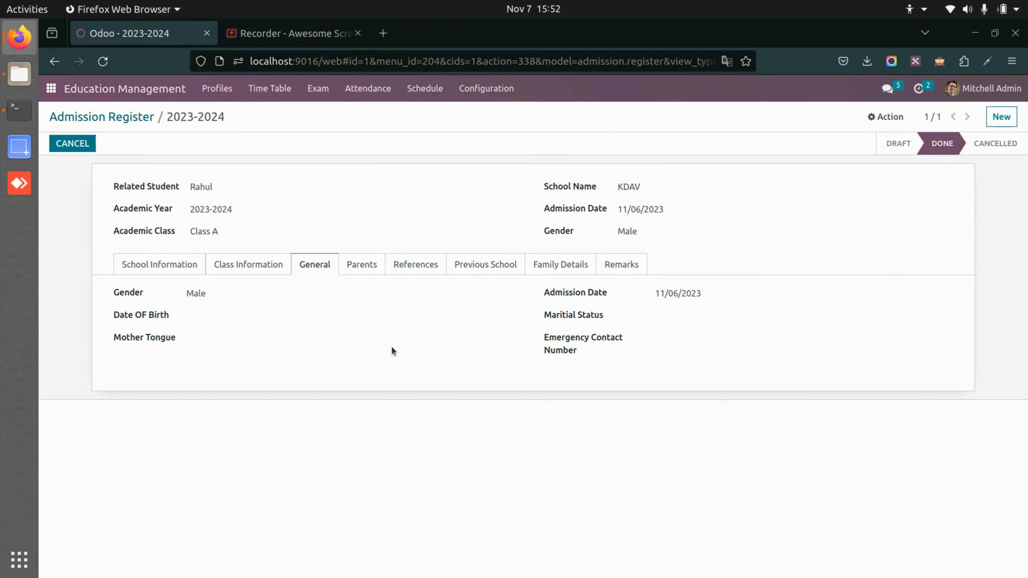
{"action": "left_click", "coordinate": [366, 265]}
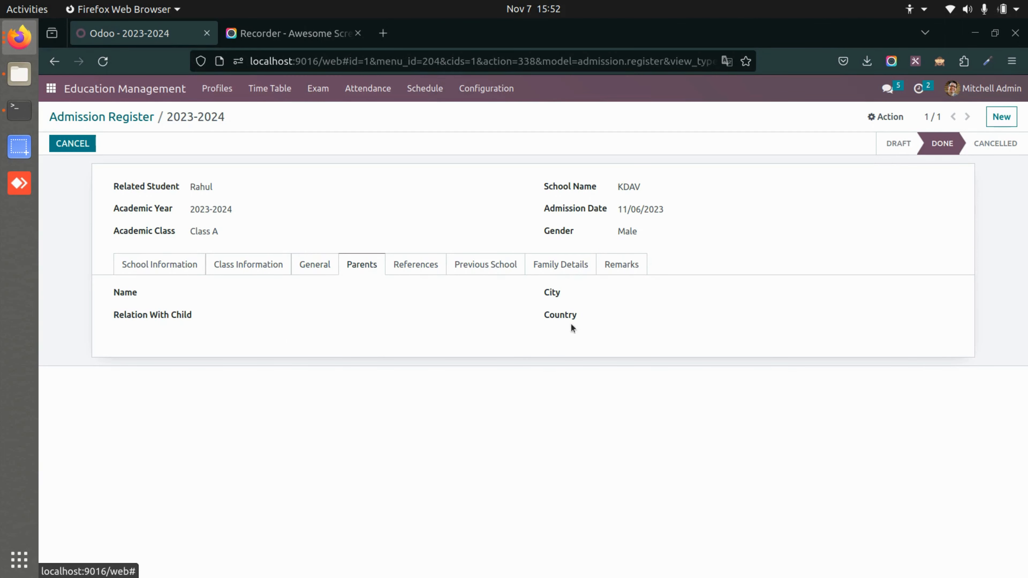
{"action": "left_click", "coordinate": [411, 263]}
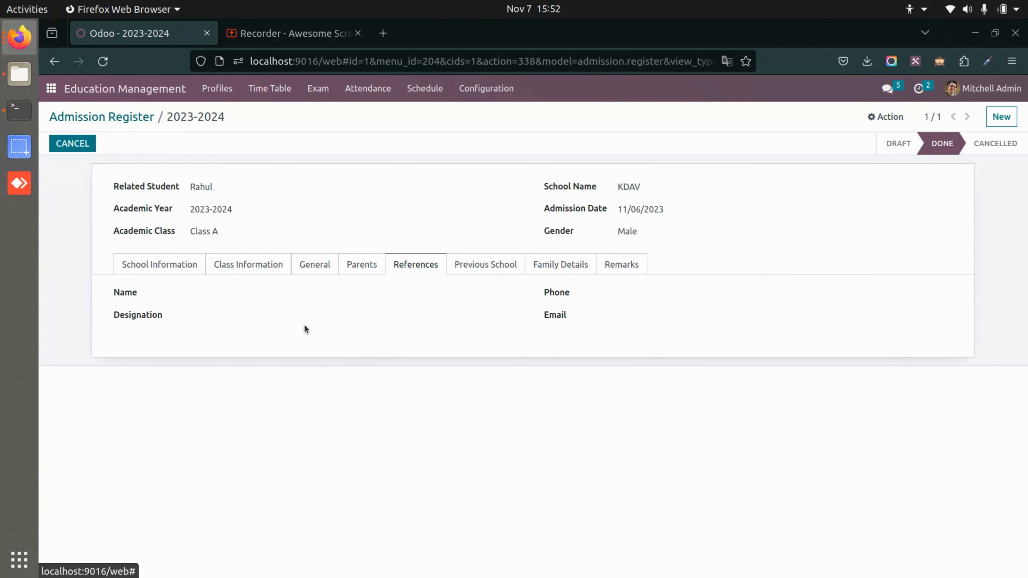
{"action": "left_click", "coordinate": [500, 266]}
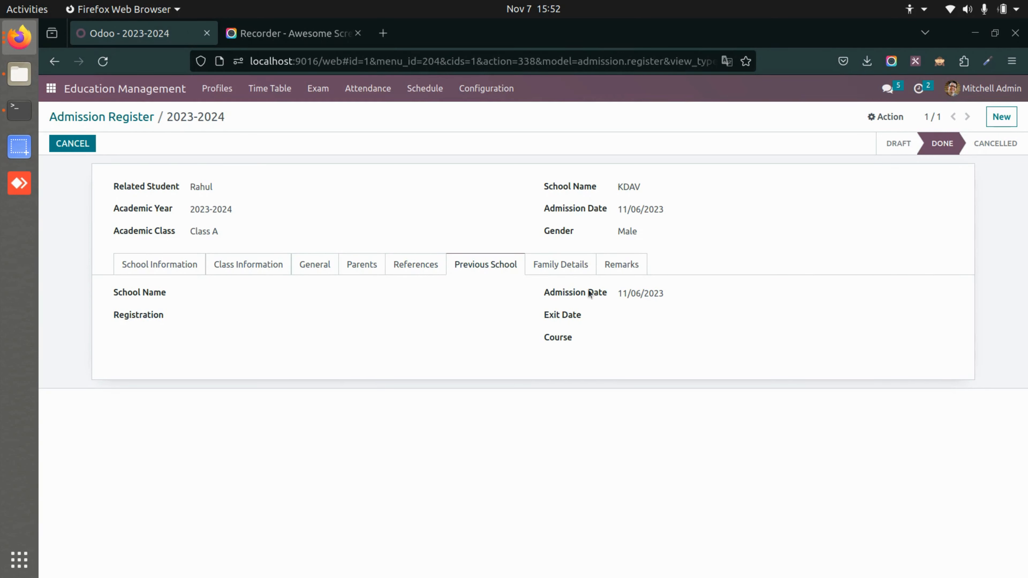
{"action": "left_click", "coordinate": [549, 258]}
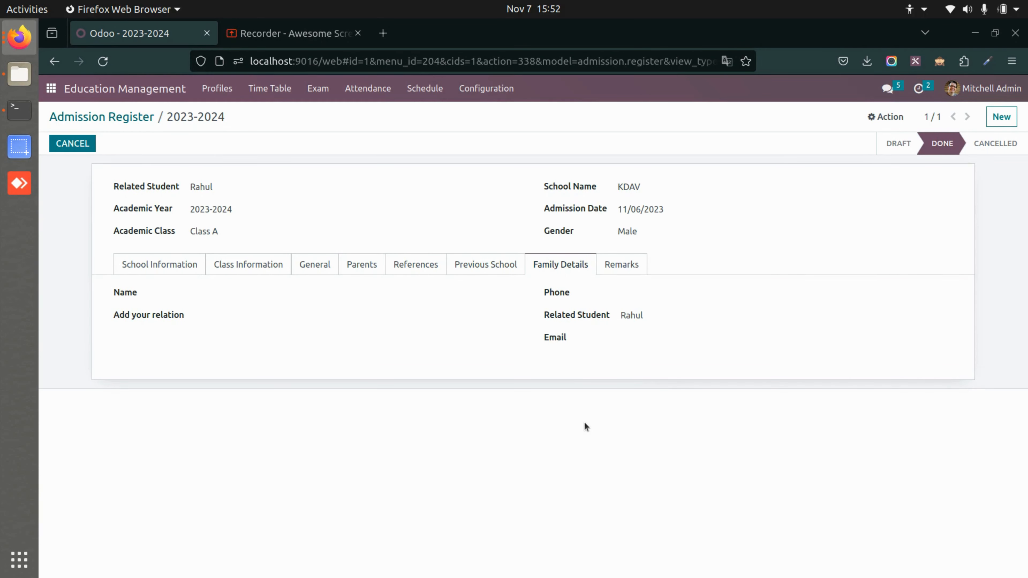
{"action": "left_click", "coordinate": [611, 266]}
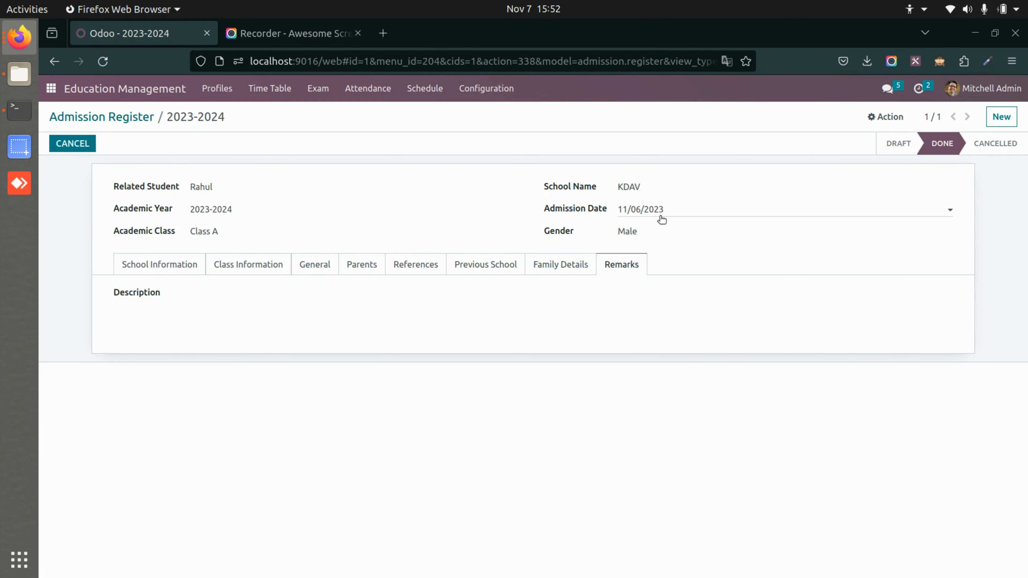
{"action": "left_click", "coordinate": [130, 118]}
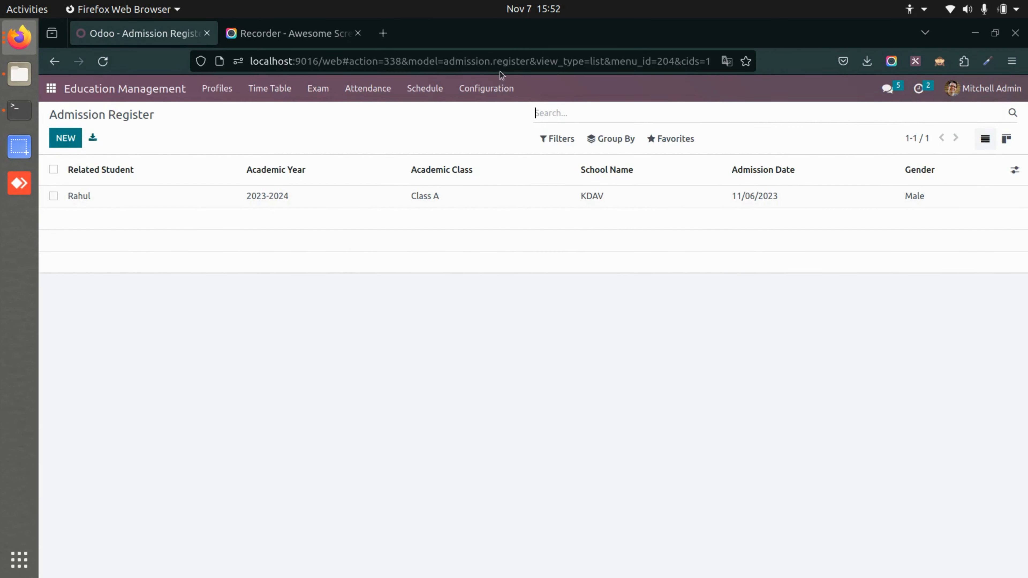
View the English record in the Medium configuration and return to the Medium list.
{"action": "left_click", "coordinate": [483, 88]}
{"action": "scroll", "coordinate": [498, 385], "scroll_direction": "down", "scroll_amount": 2}
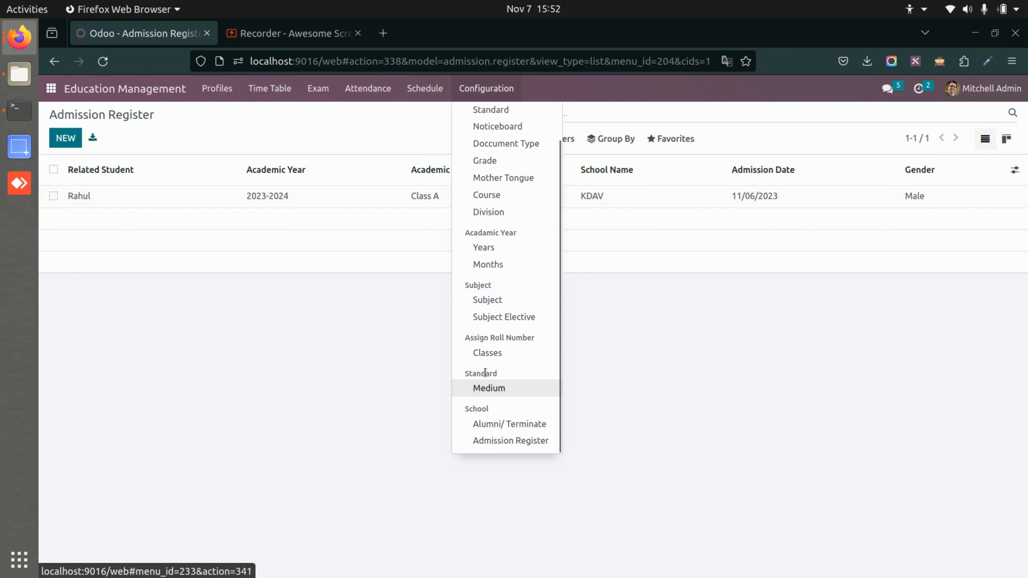
{"action": "left_click", "coordinate": [483, 389]}
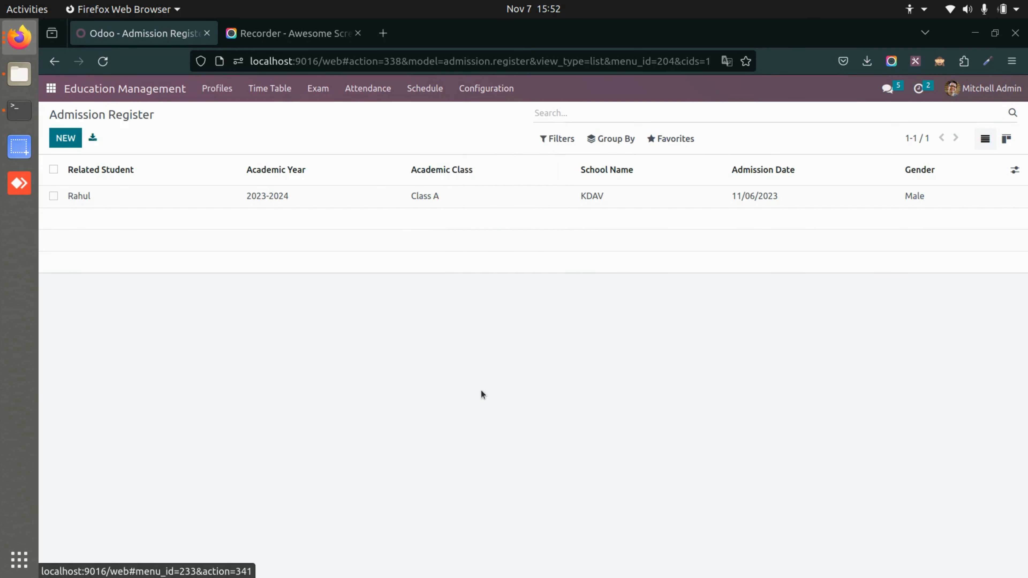
{"action": "left_click", "coordinate": [165, 195]}
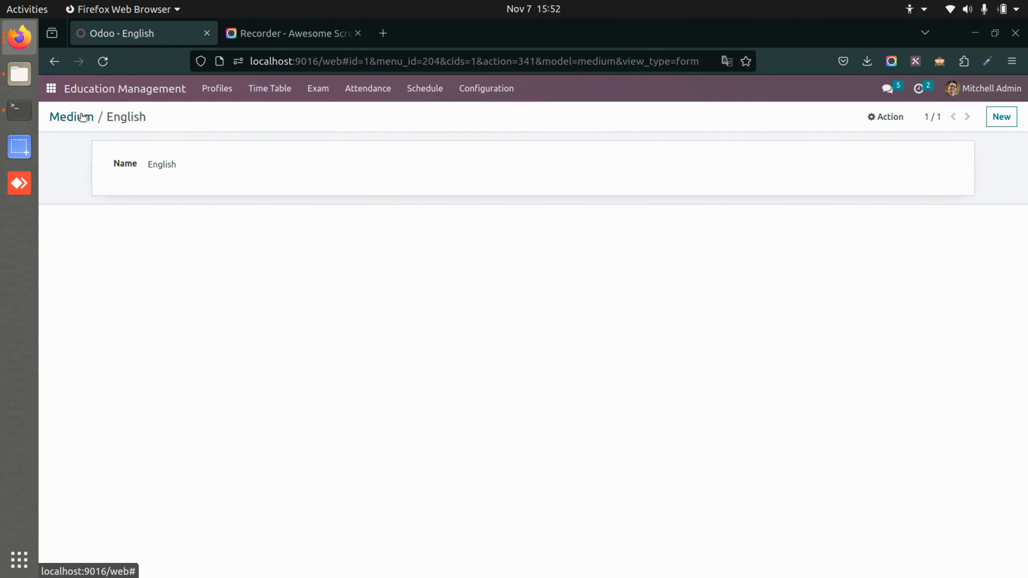
{"action": "left_click", "coordinate": [70, 118]}
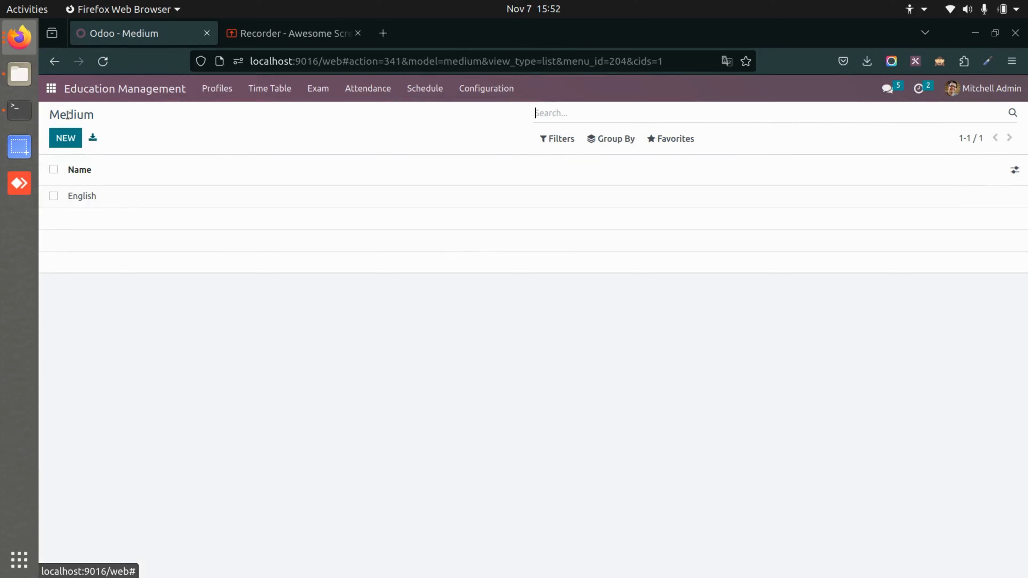
Open the Class A record in the Classes configuration and examine its details, including the room number field.
{"action": "left_click", "coordinate": [488, 96]}
{"action": "scroll", "coordinate": [525, 345], "scroll_direction": "down", "scroll_amount": 2}
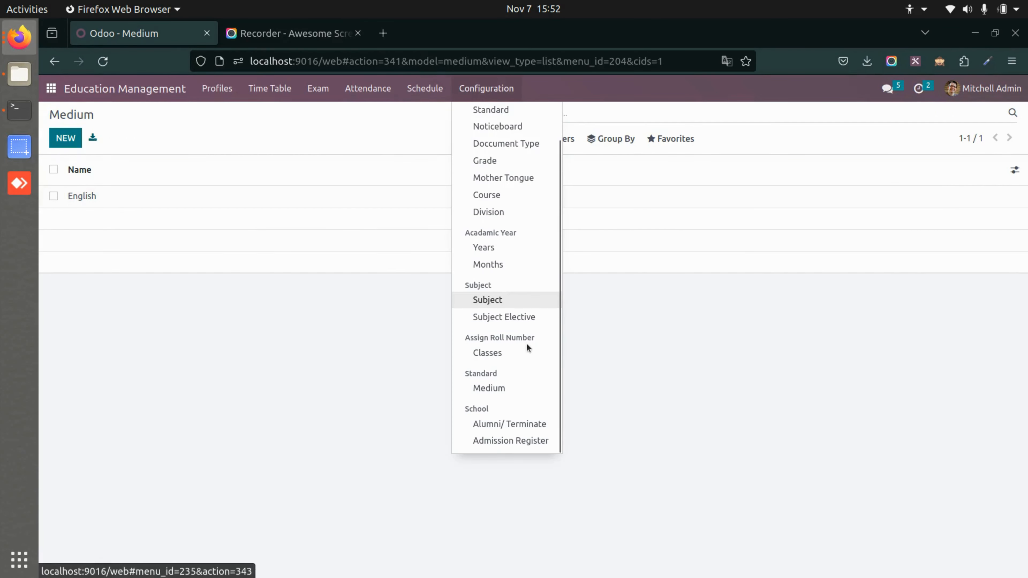
{"action": "left_click", "coordinate": [479, 355]}
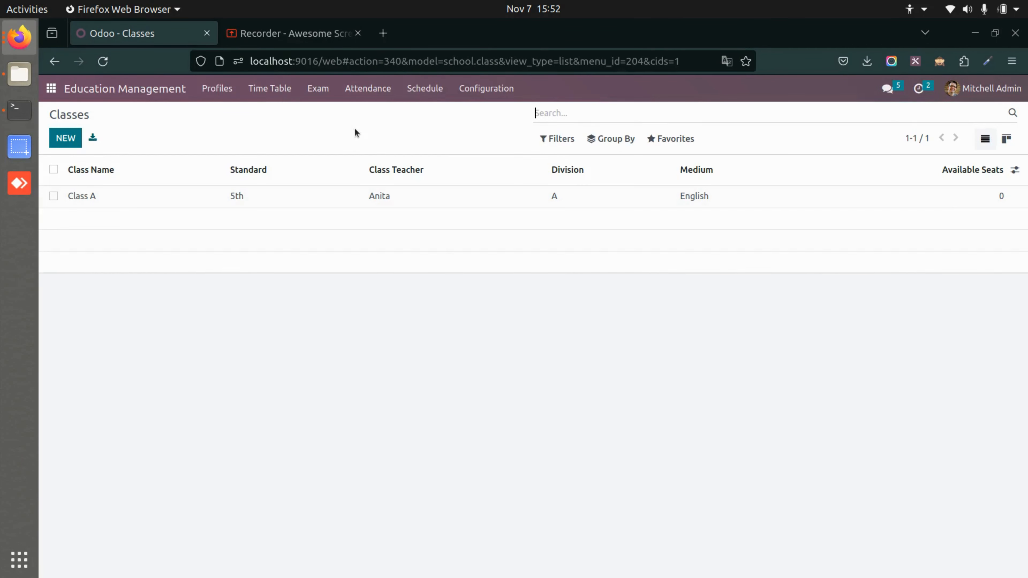
{"action": "left_click", "coordinate": [191, 196]}
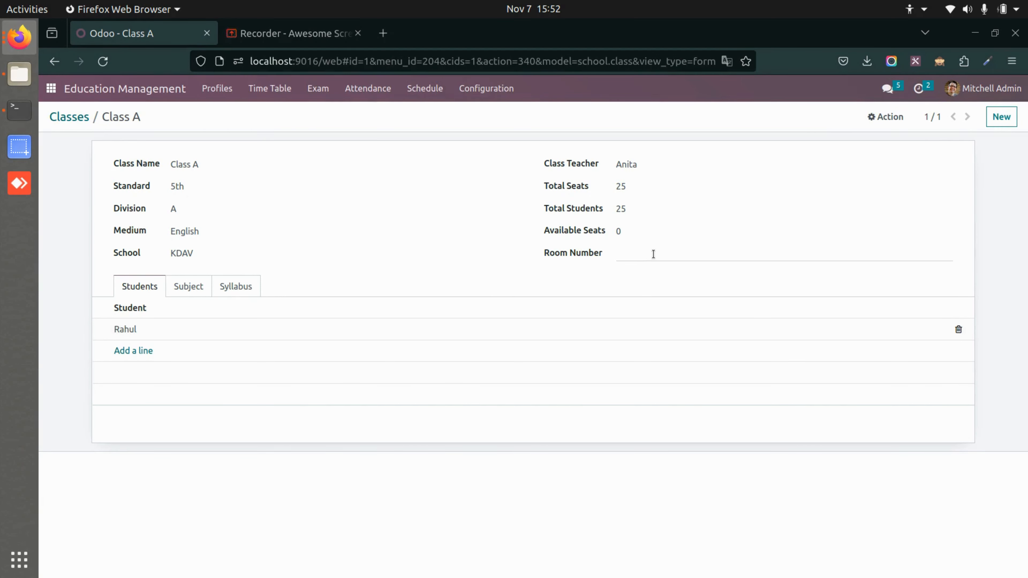
{"action": "left_click", "coordinate": [653, 254]}
{"action": "left_click", "coordinate": [426, 278]}
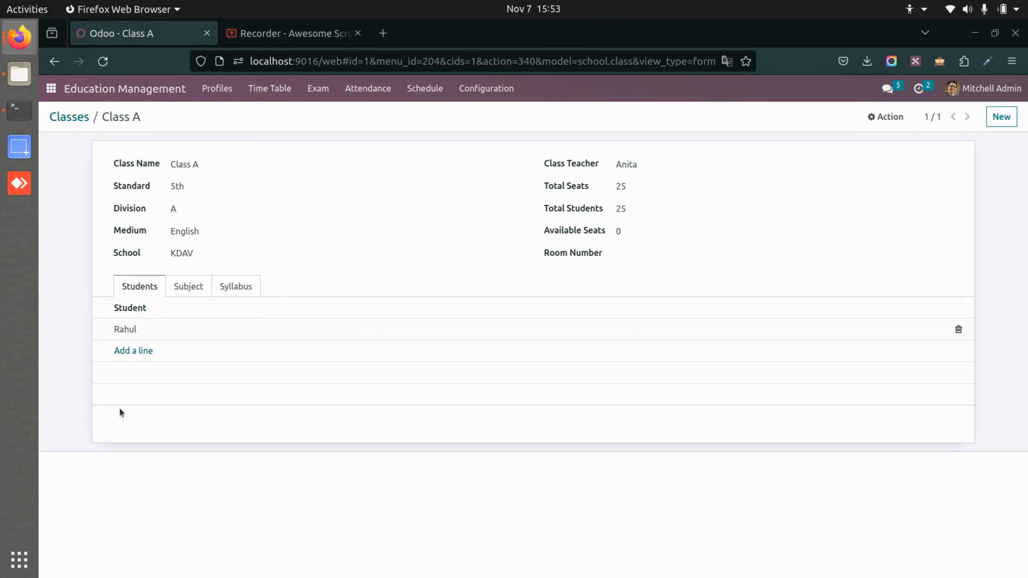
Examine Class A's subject, syllabus and student sections, and return to the Classes list.
{"action": "left_click", "coordinate": [182, 296]}
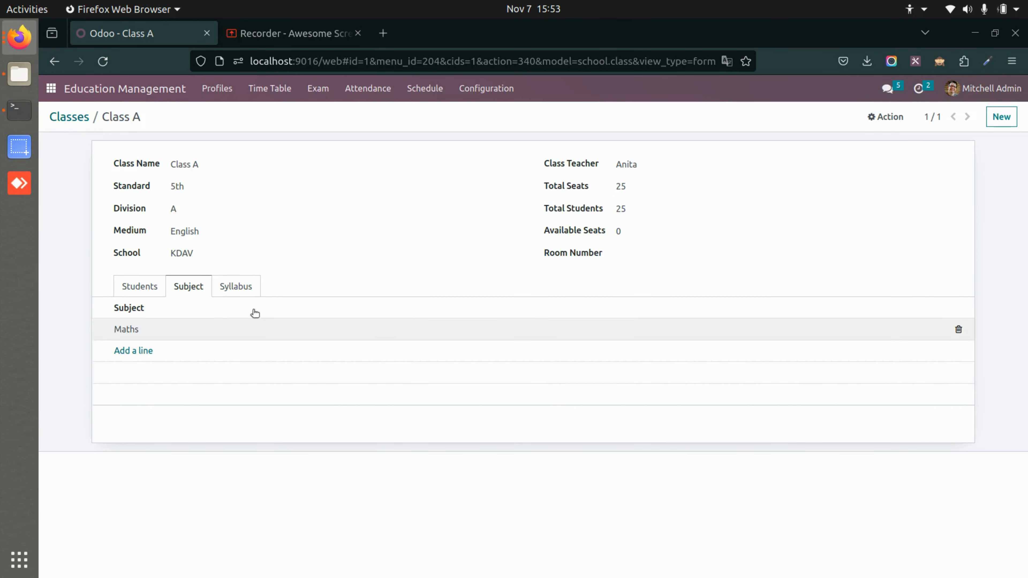
{"action": "left_click", "coordinate": [239, 283]}
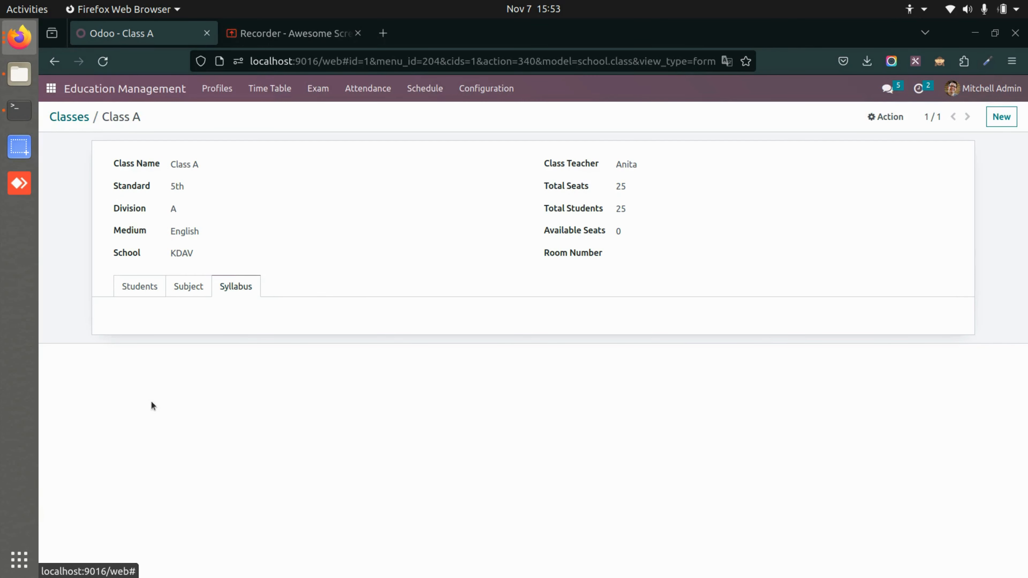
{"action": "left_click", "coordinate": [134, 288]}
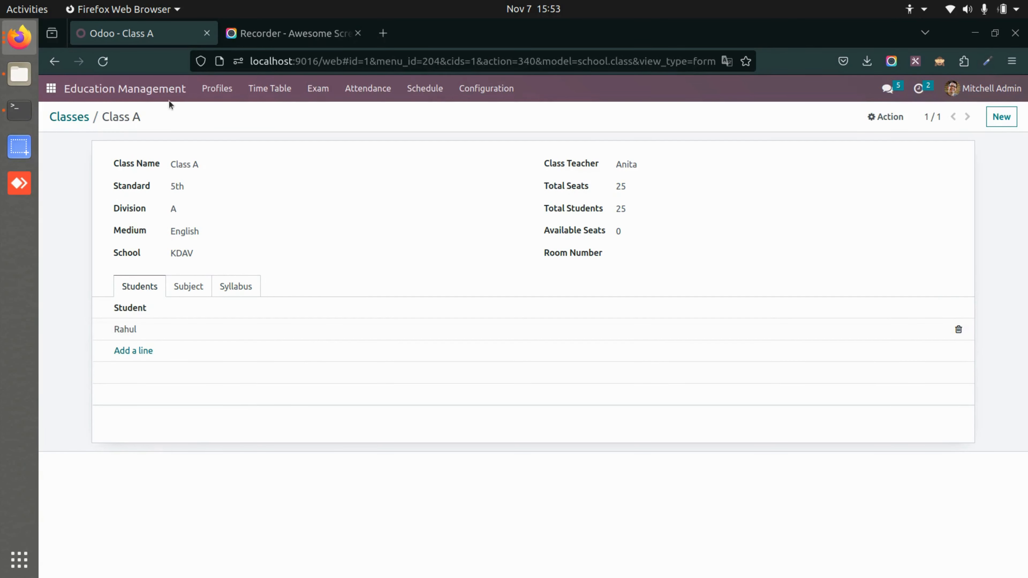
{"action": "left_click", "coordinate": [70, 117]}
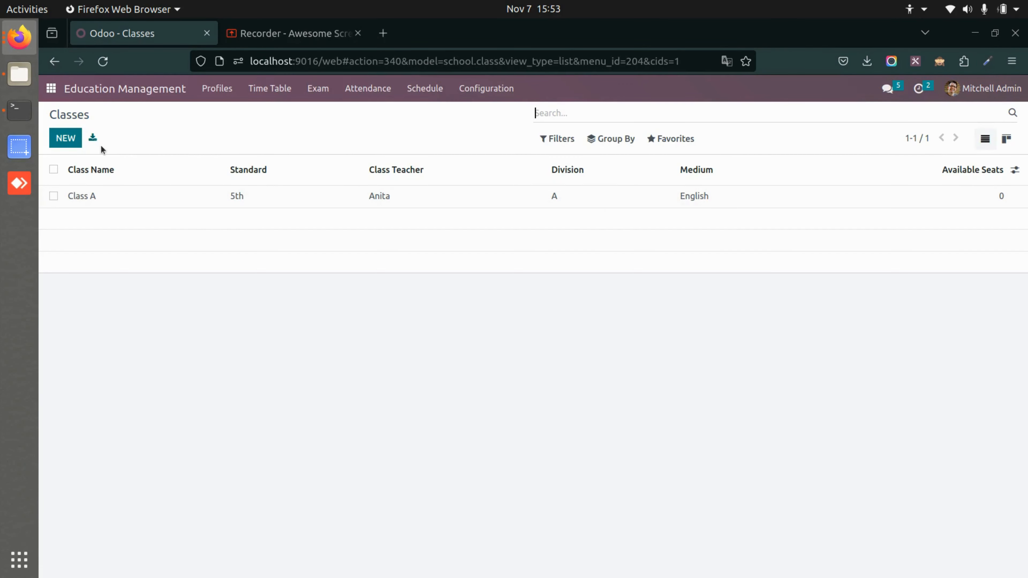
Open the Maths record in the Subject configuration, examine its Is Practical option and marks, and return to the Subject list.
{"action": "left_click", "coordinate": [478, 88]}
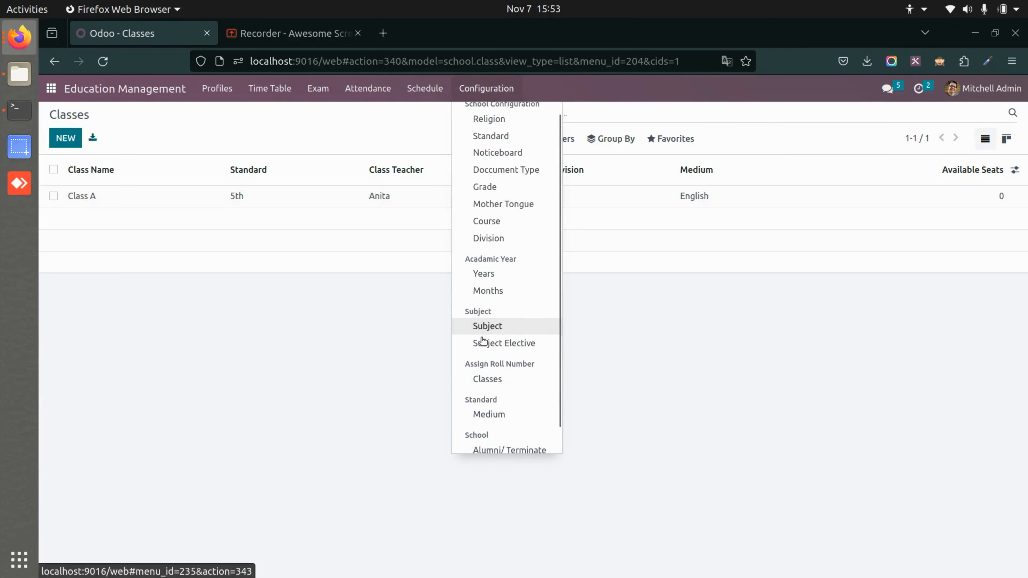
{"action": "scroll", "coordinate": [483, 326], "scroll_direction": "down", "scroll_amount": 1}
{"action": "left_click", "coordinate": [495, 298]}
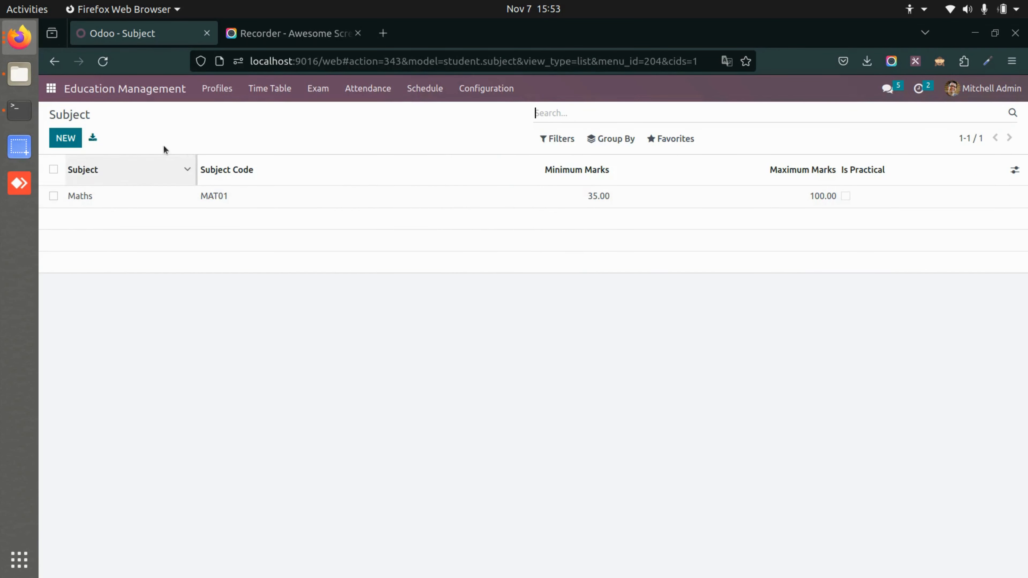
{"action": "left_click", "coordinate": [230, 201]}
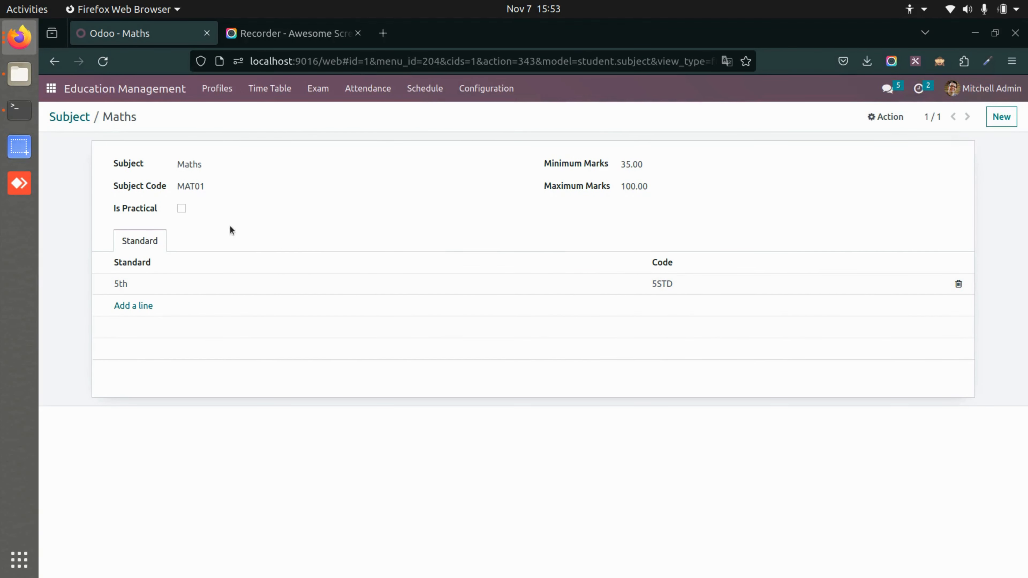
{"action": "left_click", "coordinate": [181, 209]}
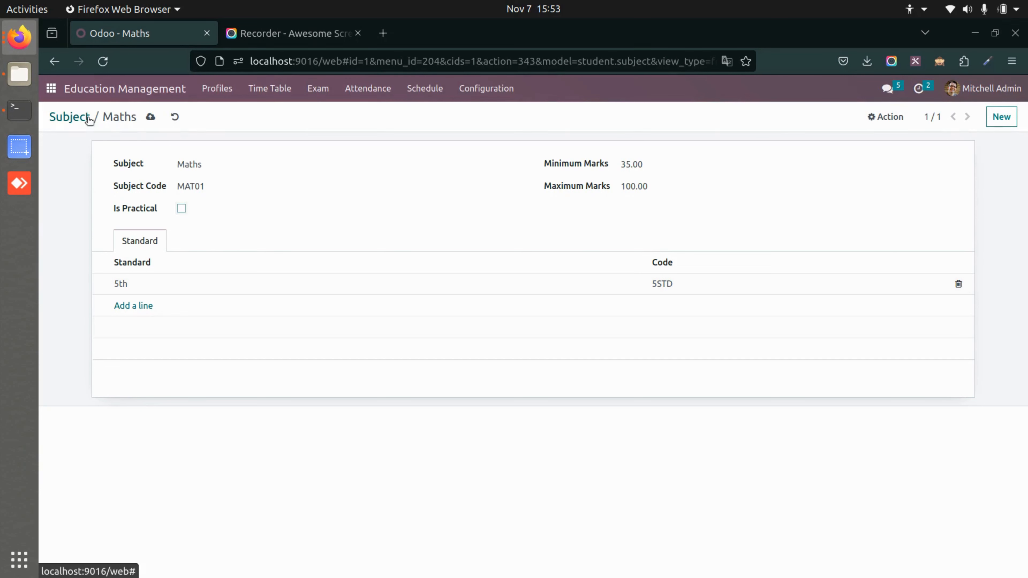
{"action": "left_click", "coordinate": [69, 117]}
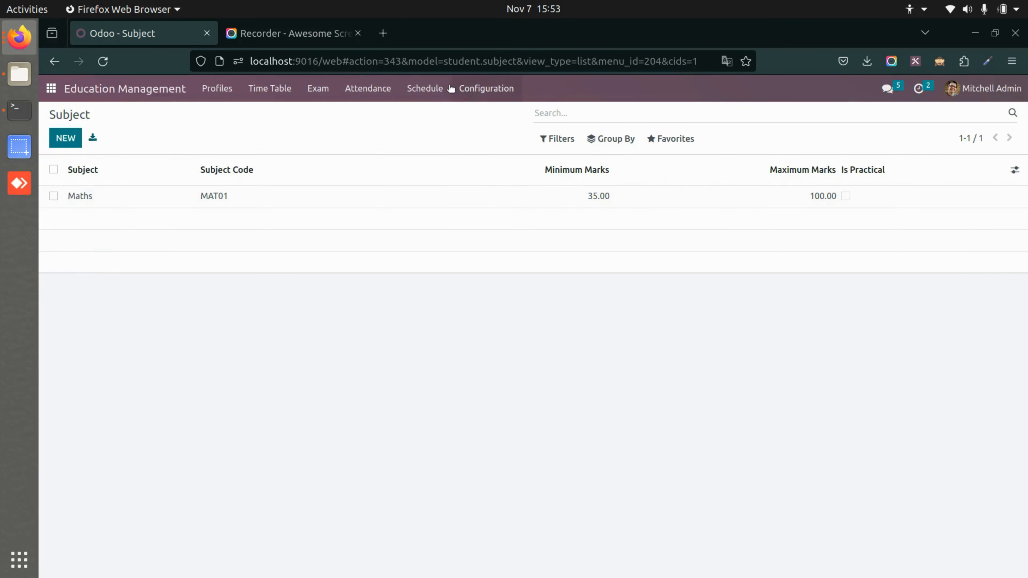
View a blank new record form in the Subject Elective configuration and return to the Elective Subject list.
{"action": "left_click", "coordinate": [456, 88]}
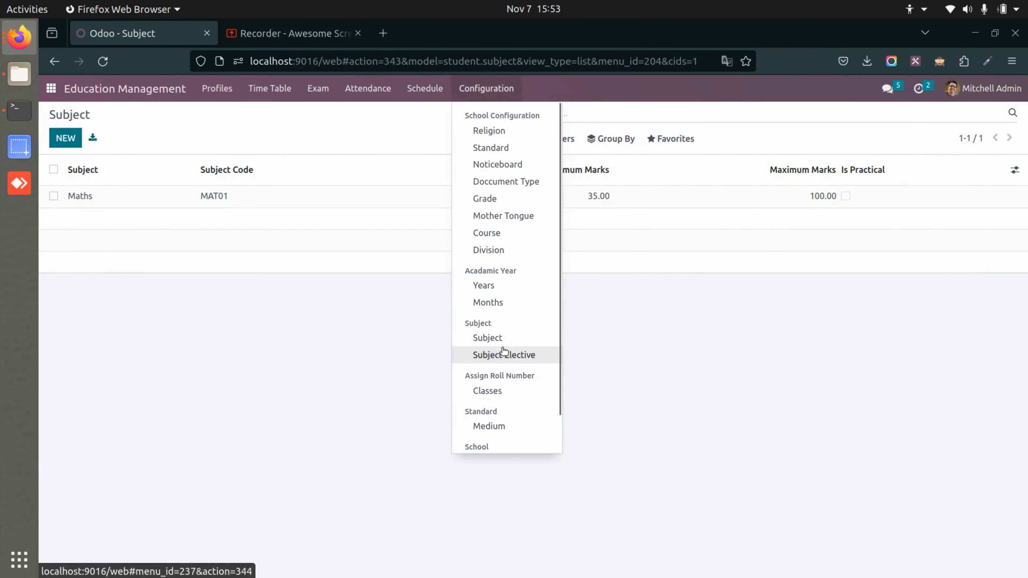
{"action": "left_click", "coordinate": [504, 353]}
{"action": "left_click", "coordinate": [66, 138]}
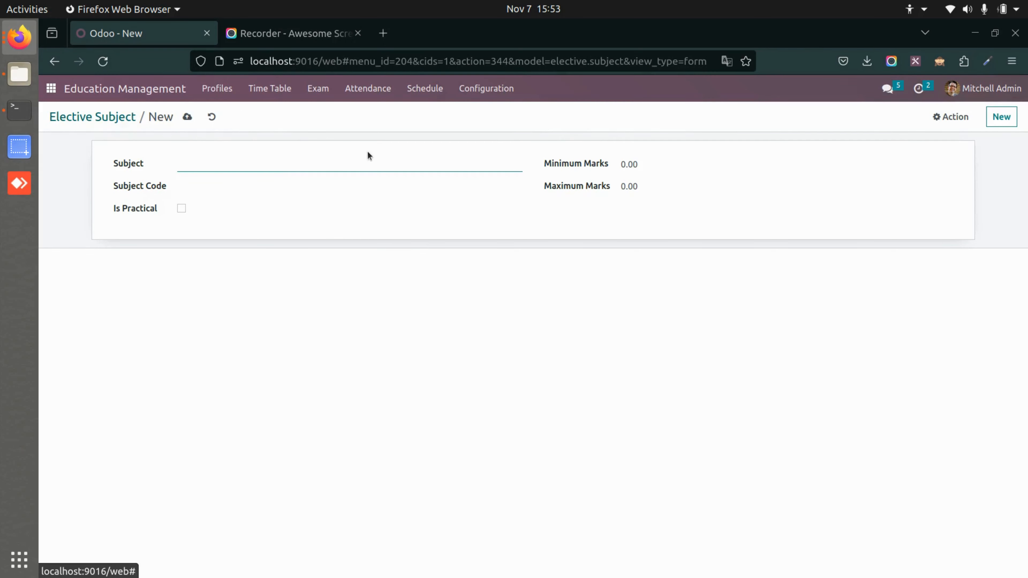
{"action": "left_click", "coordinate": [93, 117]}
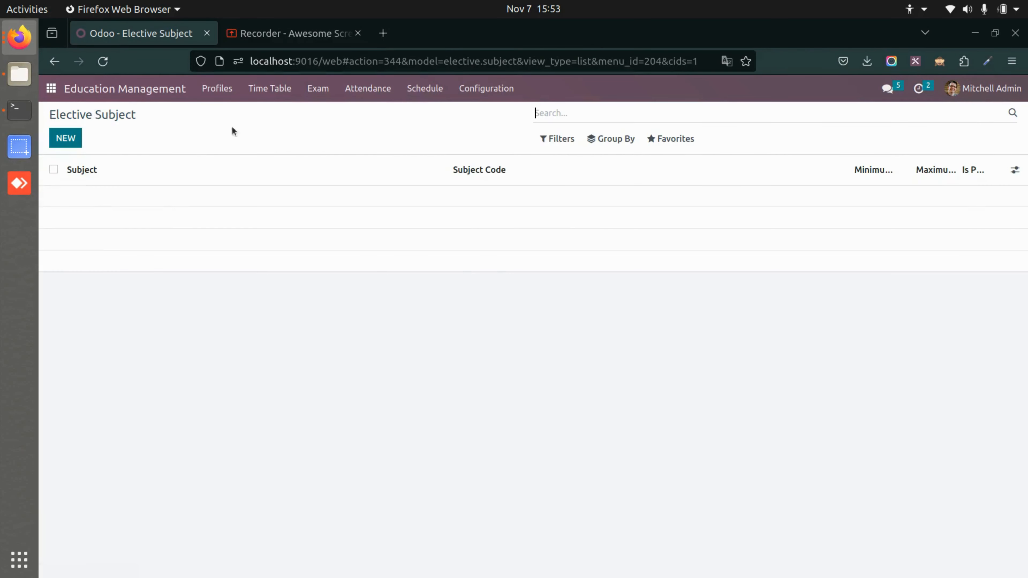
Open the 2023 record in the academic Years configuration.
{"action": "left_click", "coordinate": [486, 88]}
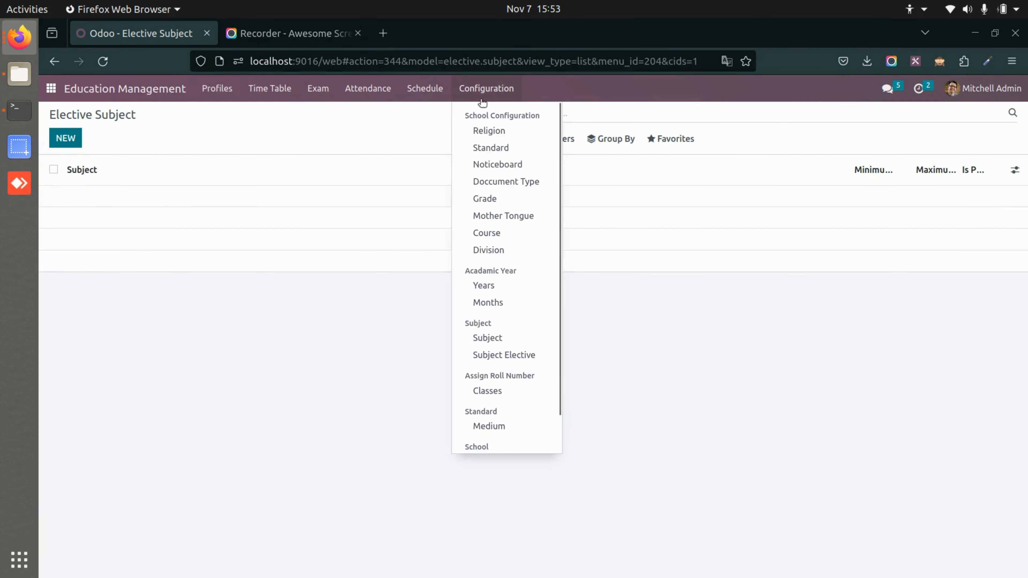
{"action": "left_click", "coordinate": [502, 292]}
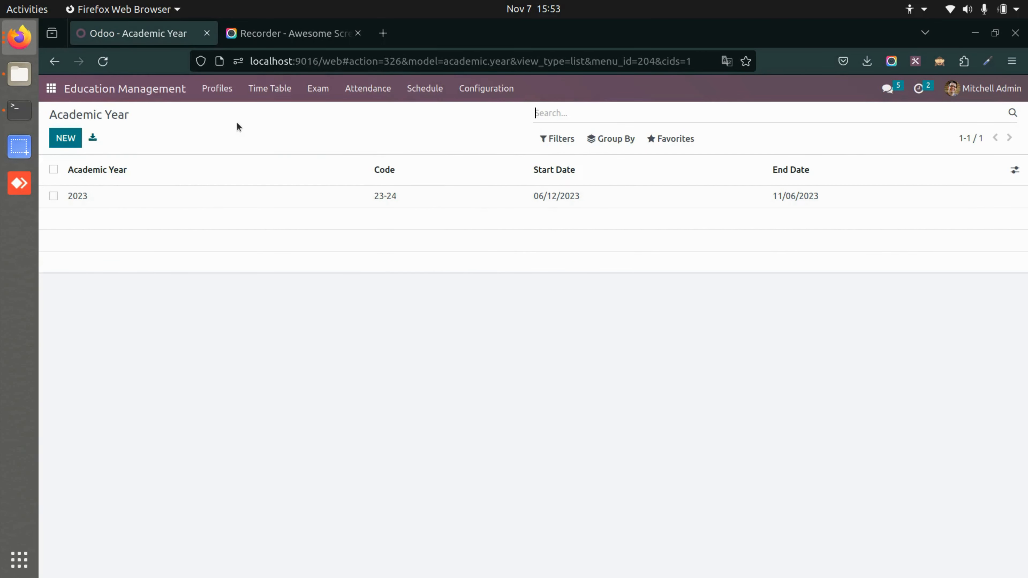
{"action": "left_click", "coordinate": [241, 197]}
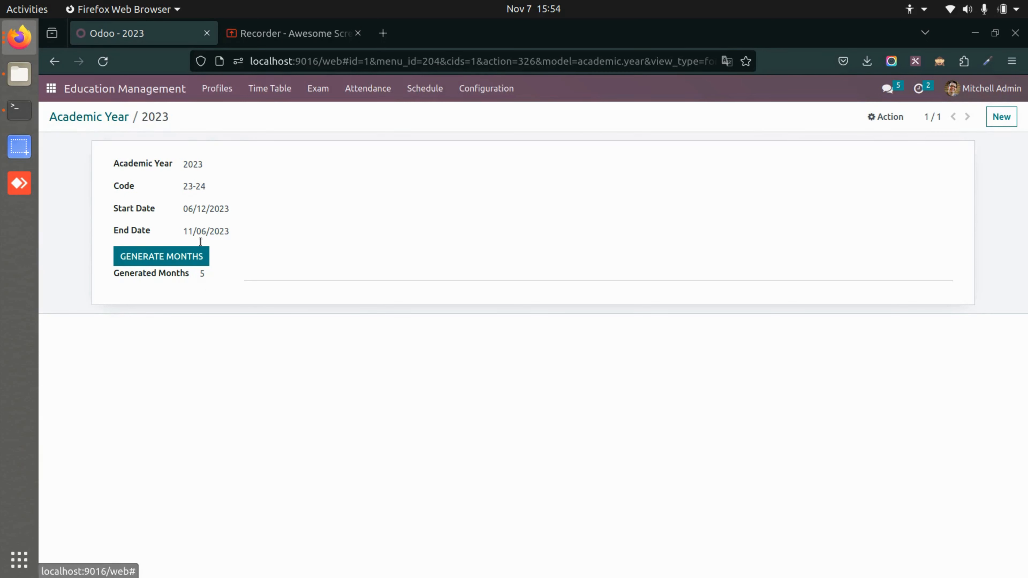
Set the 2023 academic year's start date to 02/14/2023, save the record, and return to the Academic Year list.
{"action": "left_click", "coordinate": [205, 230]}
{"action": "left_click", "coordinate": [211, 210]}
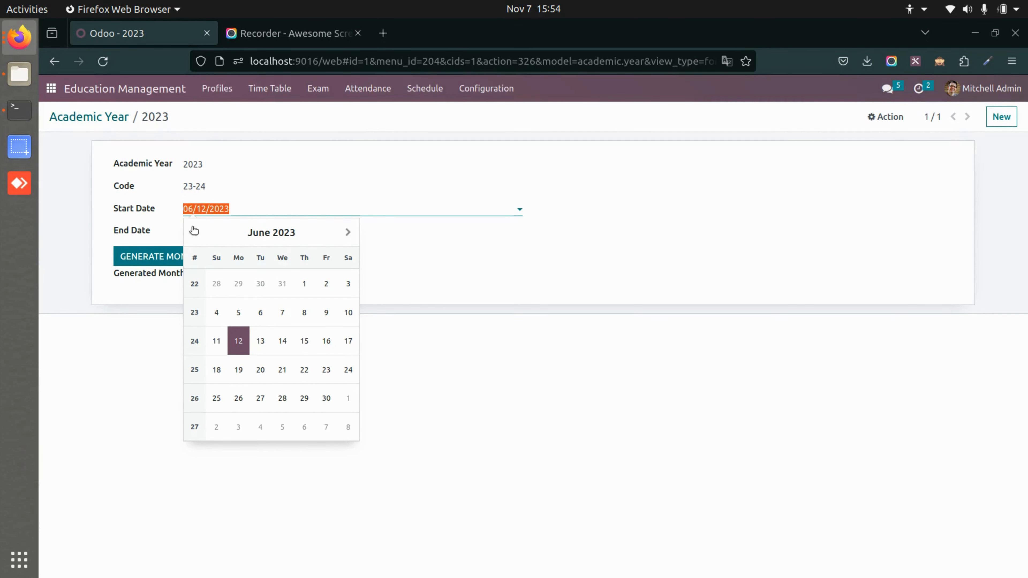
{"action": "left_click", "coordinate": [194, 232]}
{"action": "left_click", "coordinate": [194, 232]}
{"action": "left_click", "coordinate": [194, 232]}
{"action": "left_click", "coordinate": [194, 232]}
{"action": "left_click", "coordinate": [255, 336]}
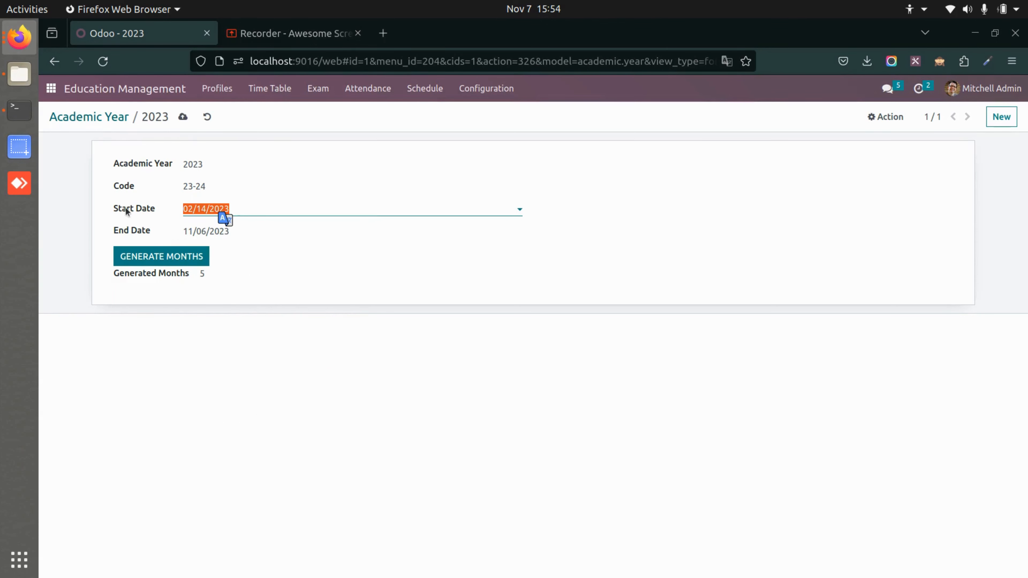
{"action": "left_click", "coordinate": [183, 117]}
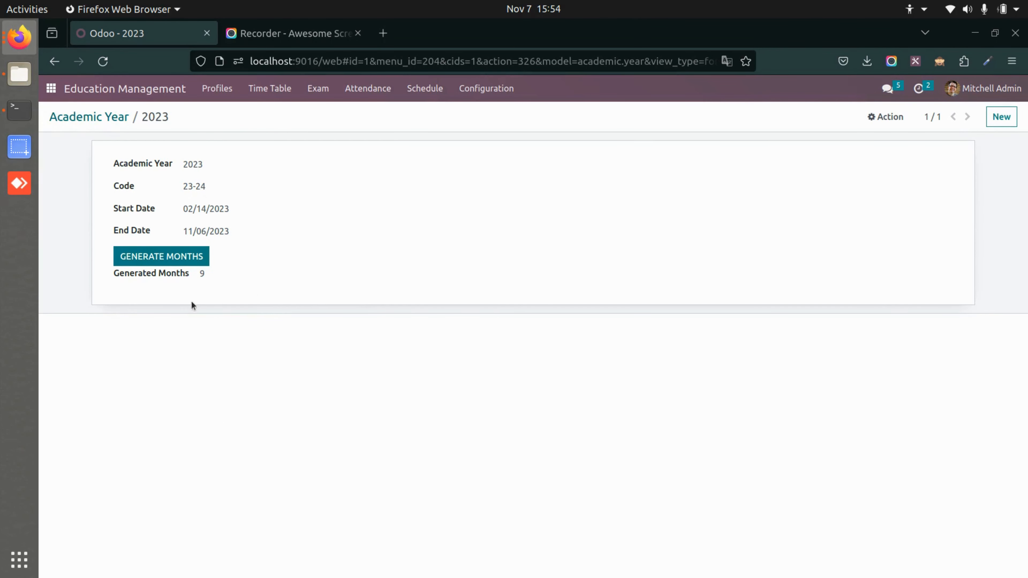
{"action": "left_click", "coordinate": [82, 117]}
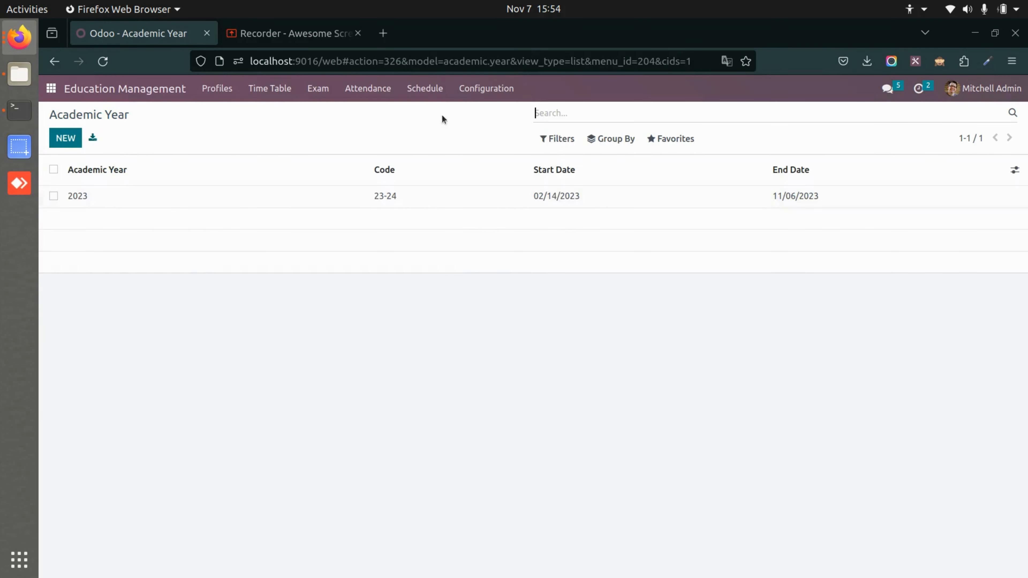
View the November record in the academic Months configuration and return to the Academic Months list.
{"action": "left_click", "coordinate": [486, 89]}
{"action": "left_click", "coordinate": [511, 311]}
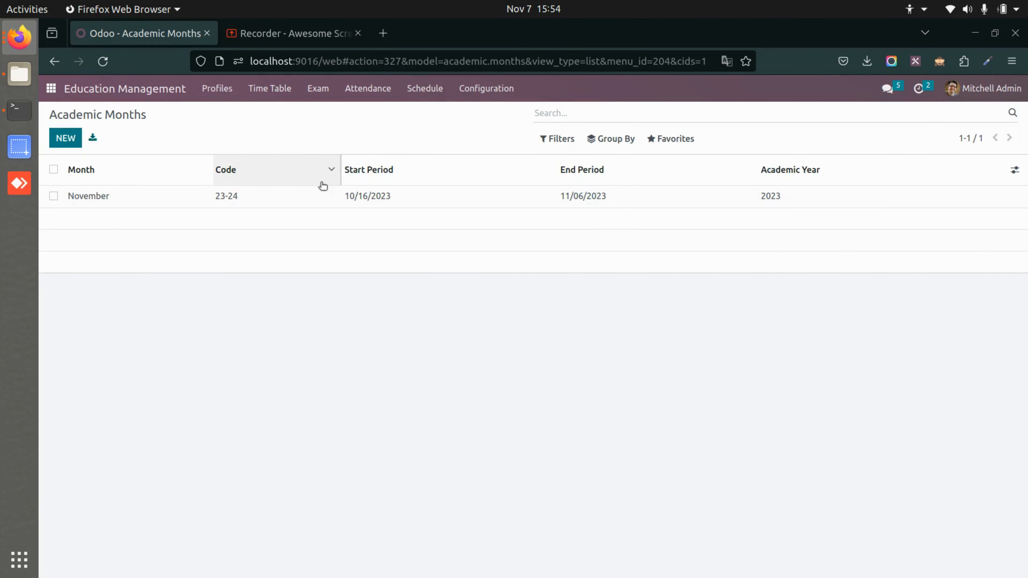
{"action": "left_click", "coordinate": [323, 190]}
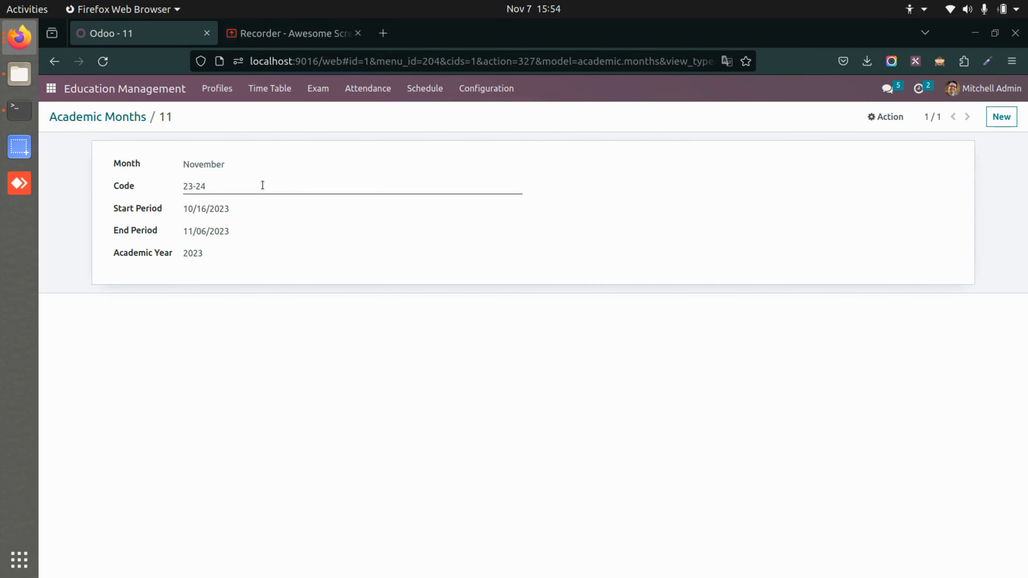
{"action": "left_click", "coordinate": [118, 117]}
View the Religion list and the Standard list in the school configuration.
{"action": "left_click", "coordinate": [493, 88]}
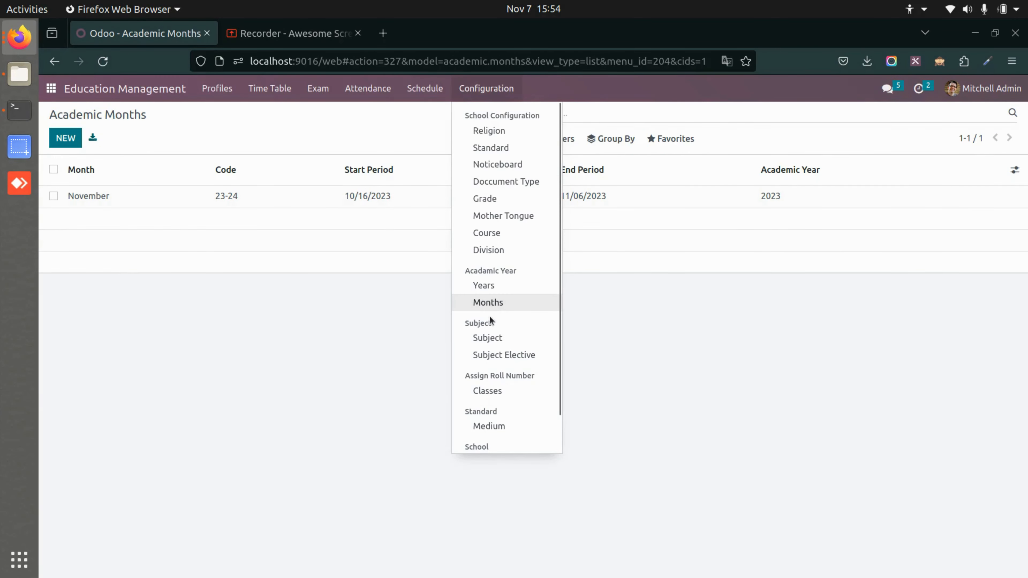
{"action": "left_click", "coordinate": [496, 130]}
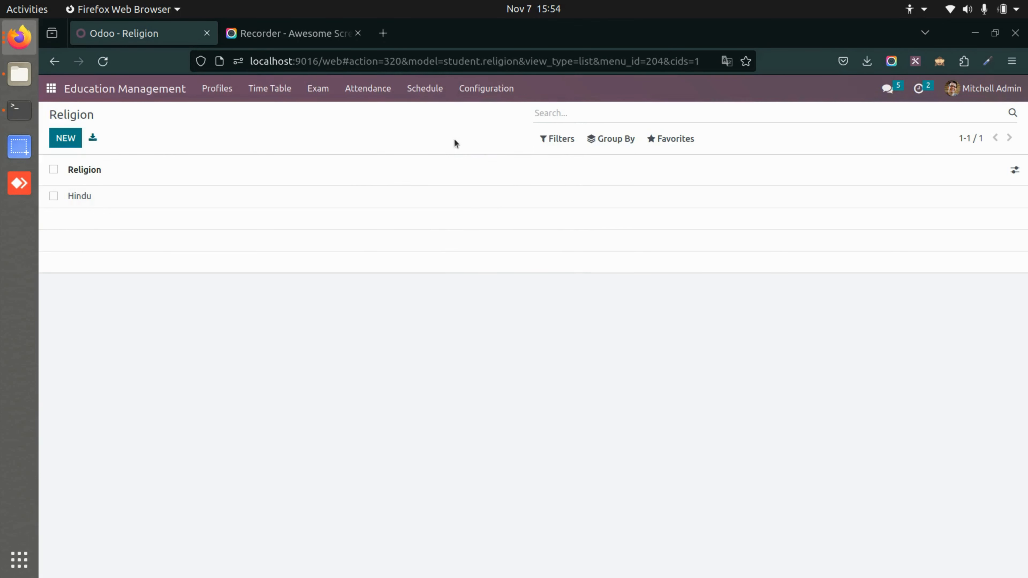
{"action": "left_click", "coordinate": [506, 93]}
{"action": "left_click", "coordinate": [514, 147]}
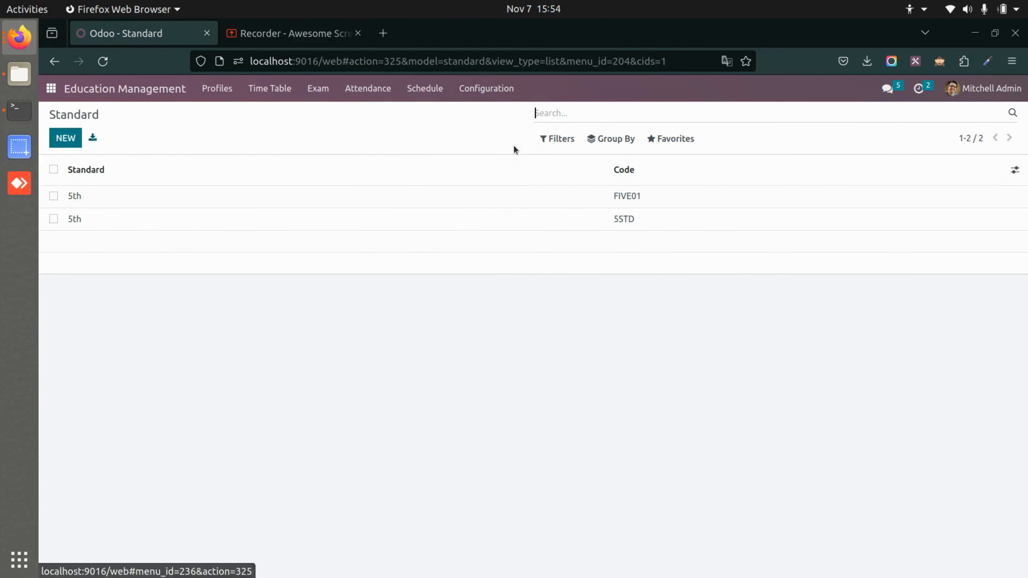
Open the Science notice in the Noticeboard configuration.
{"action": "left_click", "coordinate": [504, 93]}
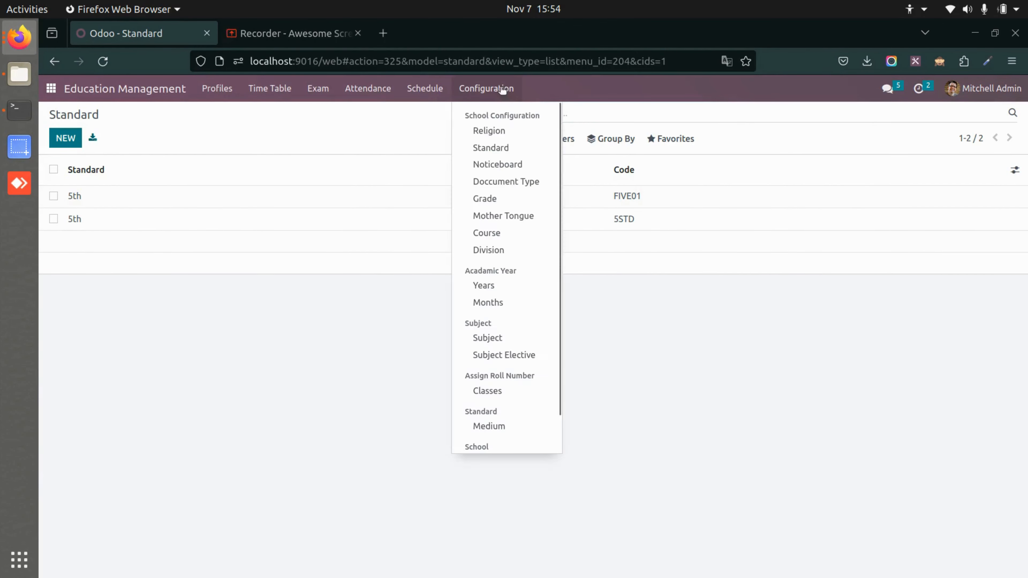
{"action": "left_click", "coordinate": [506, 164]}
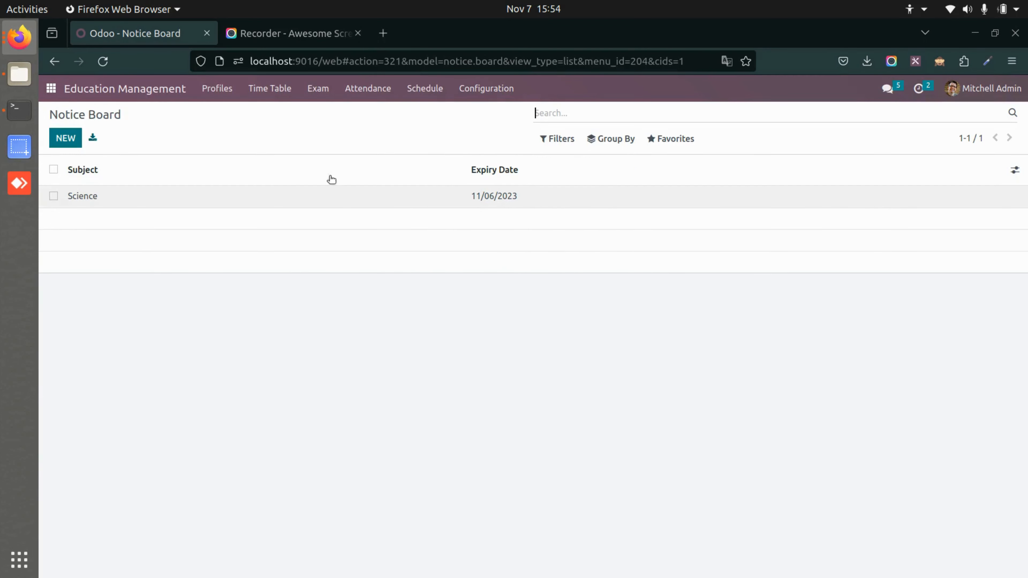
{"action": "left_click", "coordinate": [288, 198]}
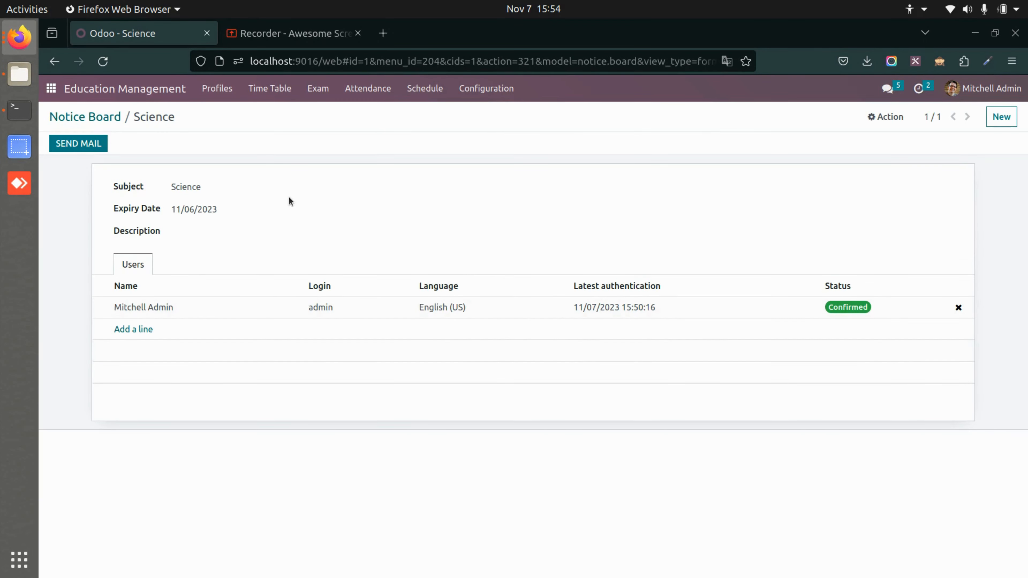
Review the Science notice's subject, description and users, send it by mail, and return to the Notice Board list.
{"action": "left_click", "coordinate": [214, 183]}
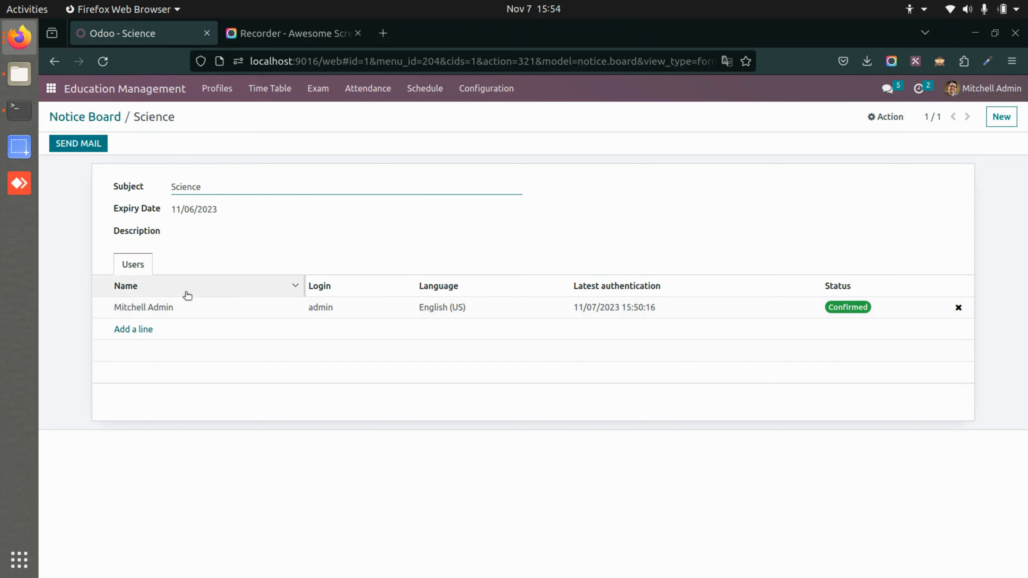
{"action": "left_click", "coordinate": [254, 231]}
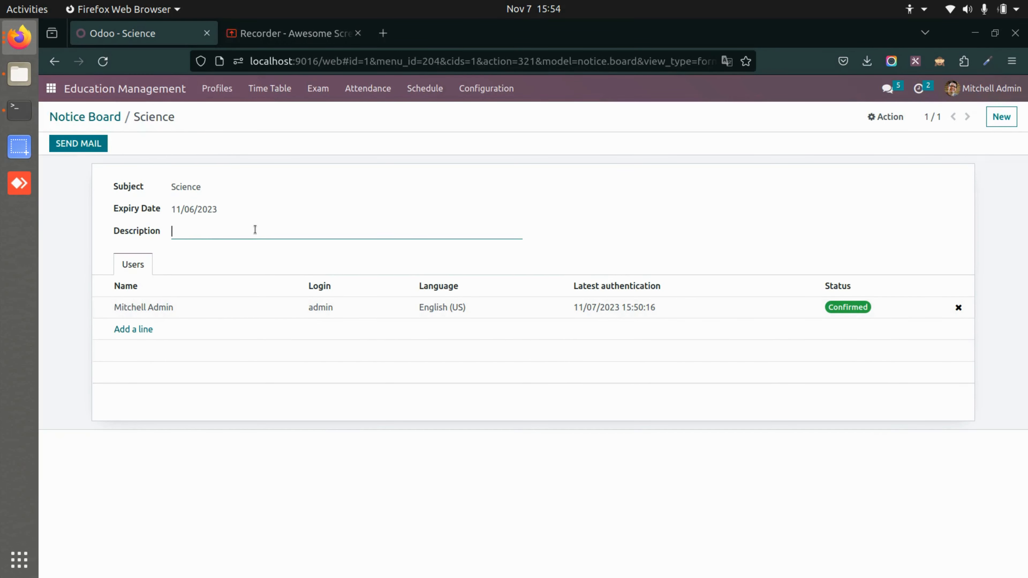
{"action": "left_click", "coordinate": [150, 401]}
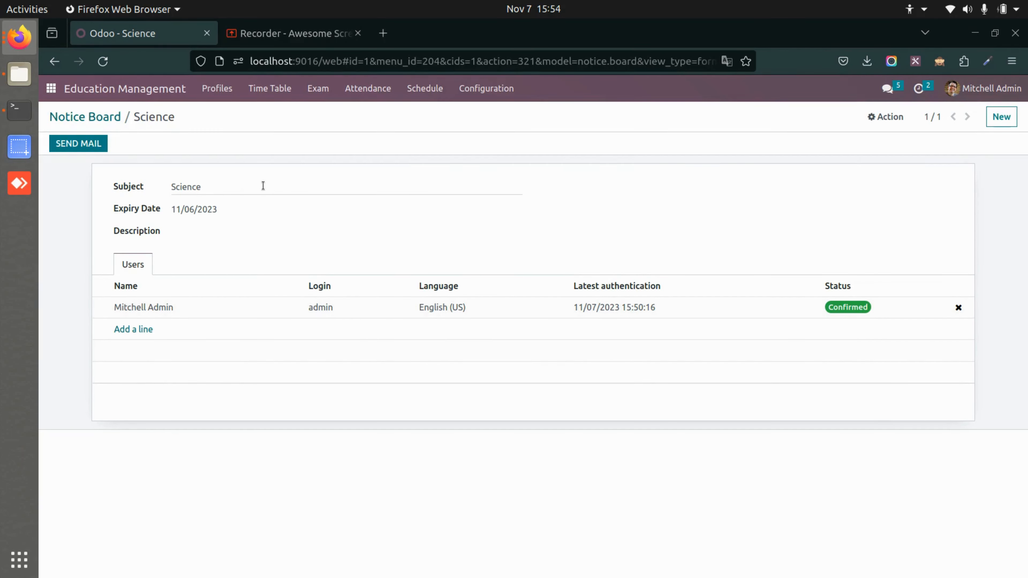
{"action": "left_click", "coordinate": [78, 145]}
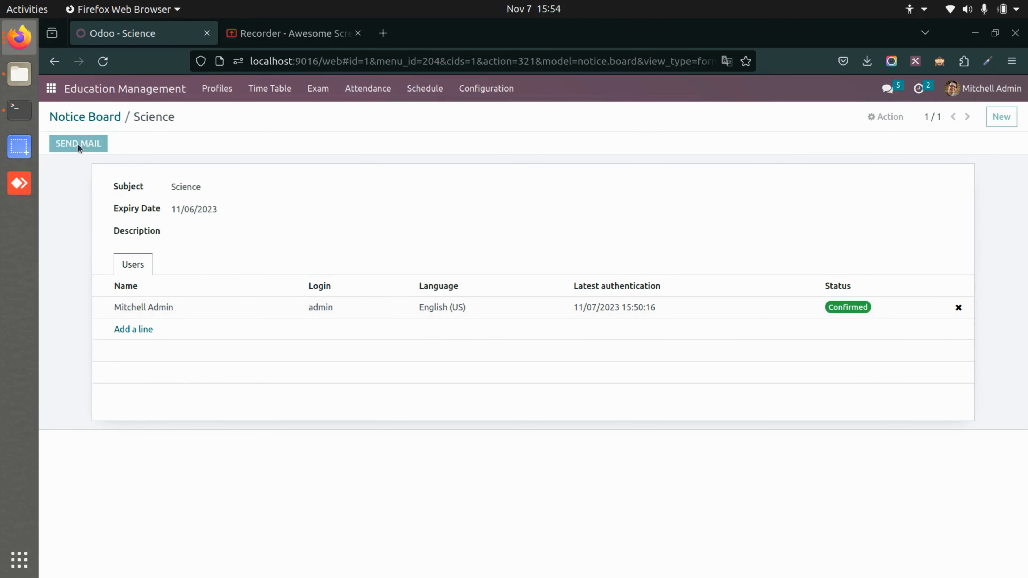
{"action": "left_click", "coordinate": [88, 118]}
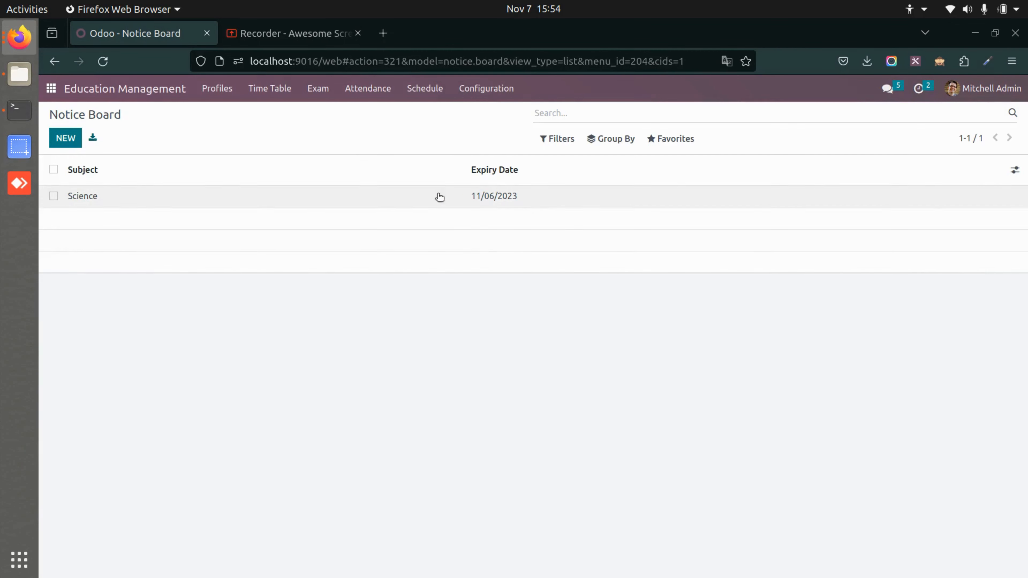
Open a blank new record form in the Document Type configuration.
{"action": "left_click", "coordinate": [488, 96]}
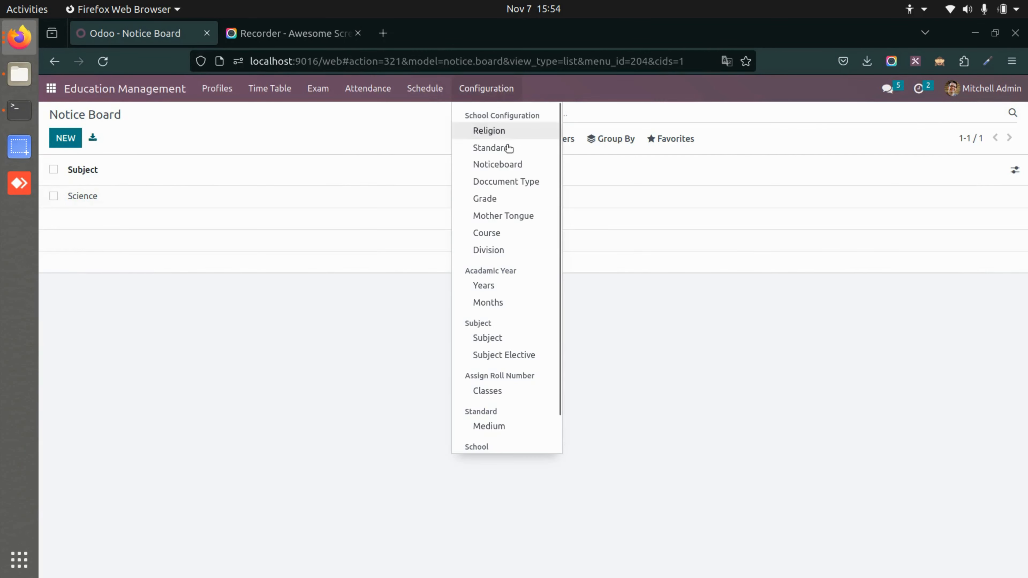
{"action": "left_click", "coordinate": [509, 181]}
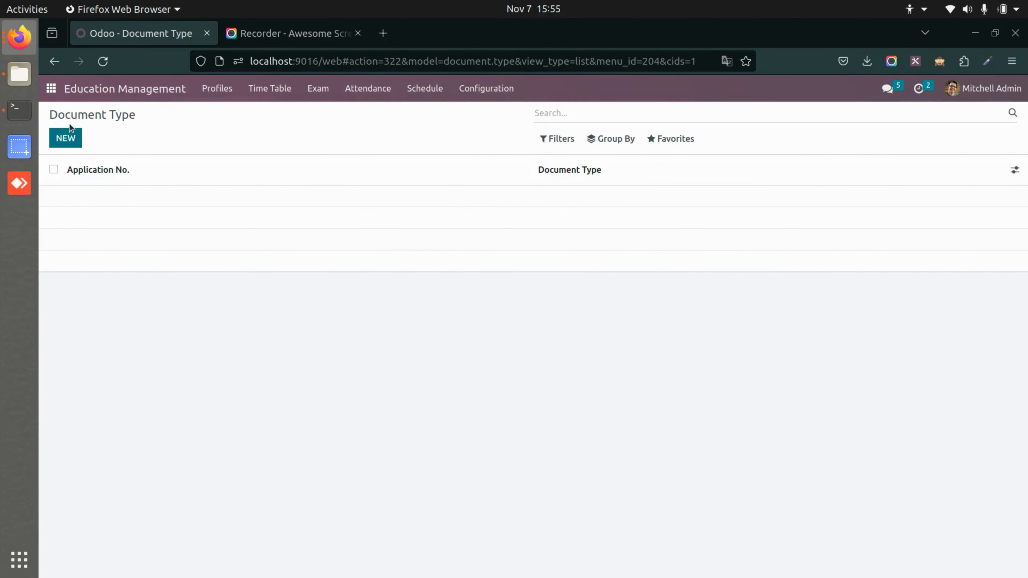
{"action": "left_click", "coordinate": [70, 136]}
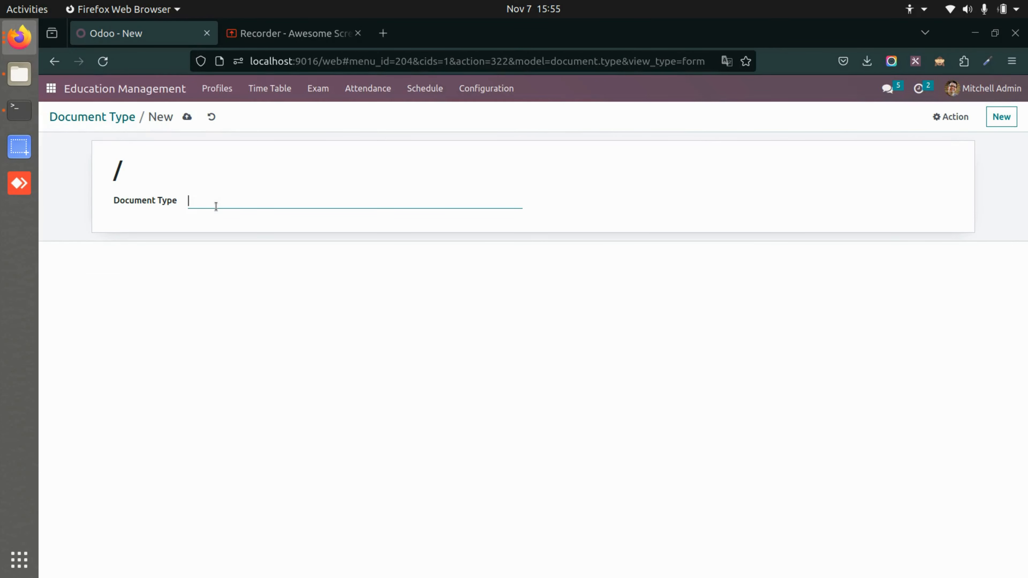
Leave the blank Document Type form and open the Unit Test grade in the Grade configuration.
{"action": "left_click", "coordinate": [99, 118]}
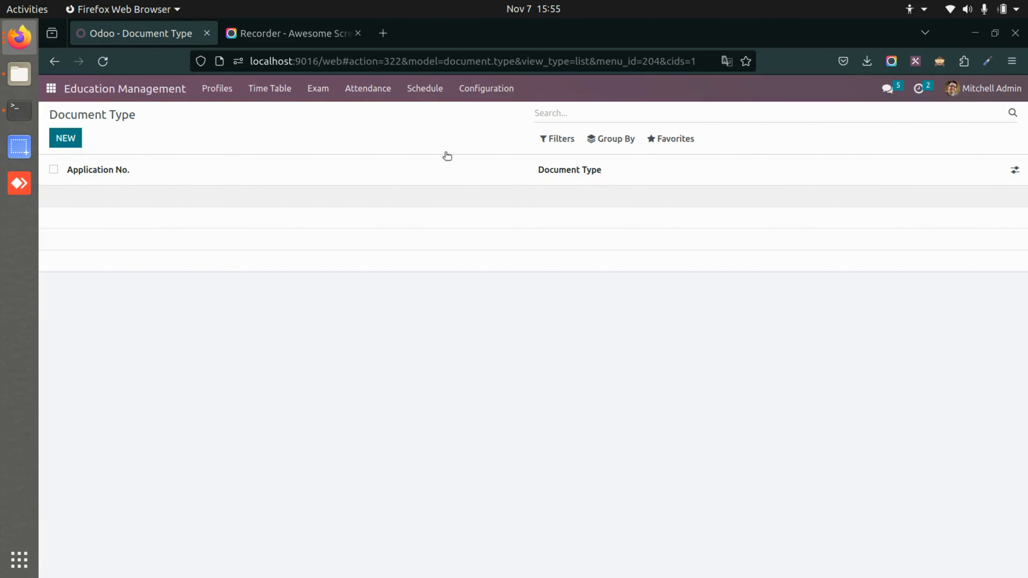
{"action": "left_click", "coordinate": [483, 92]}
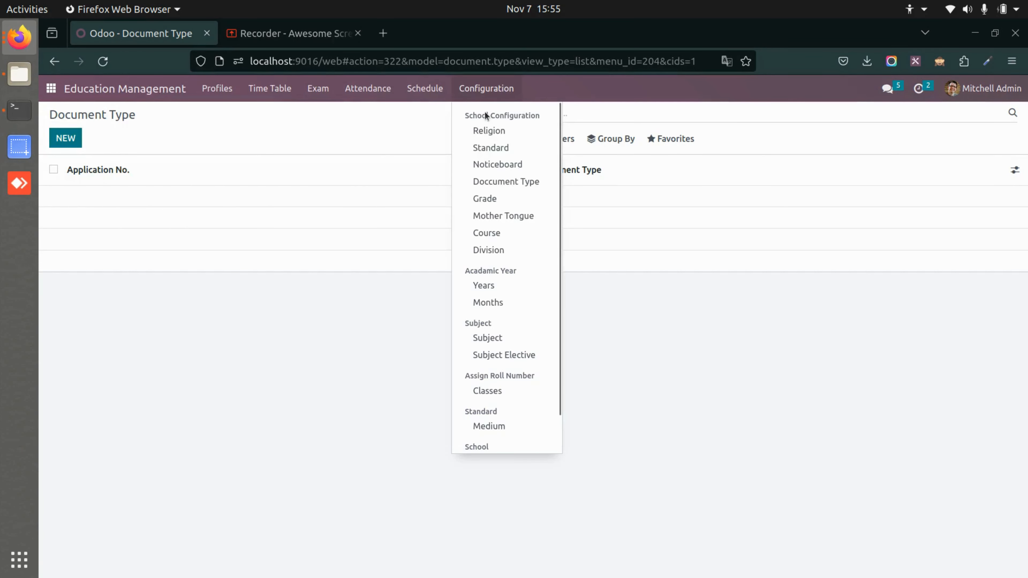
{"action": "left_click", "coordinate": [504, 201]}
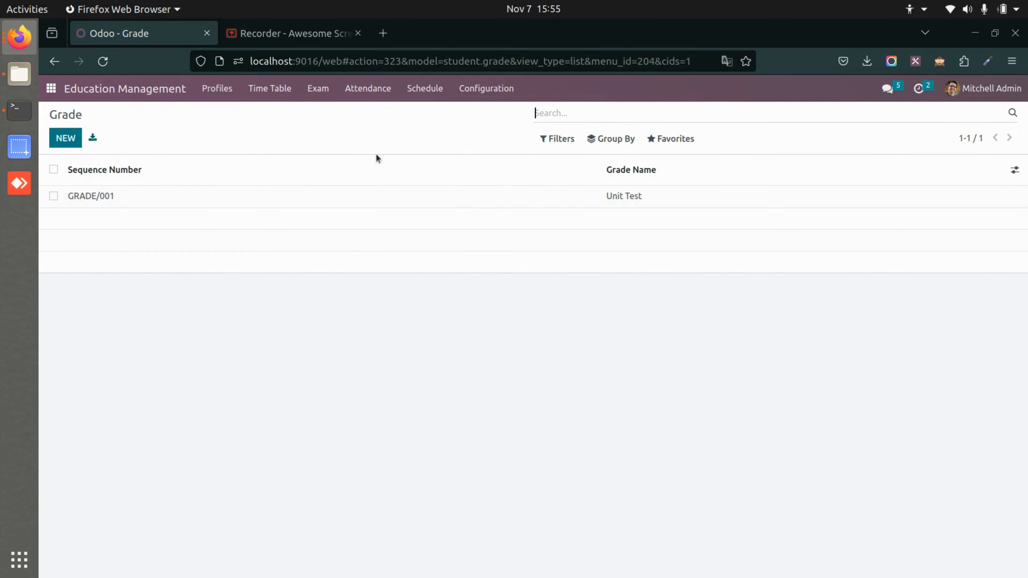
{"action": "left_click", "coordinate": [277, 191]}
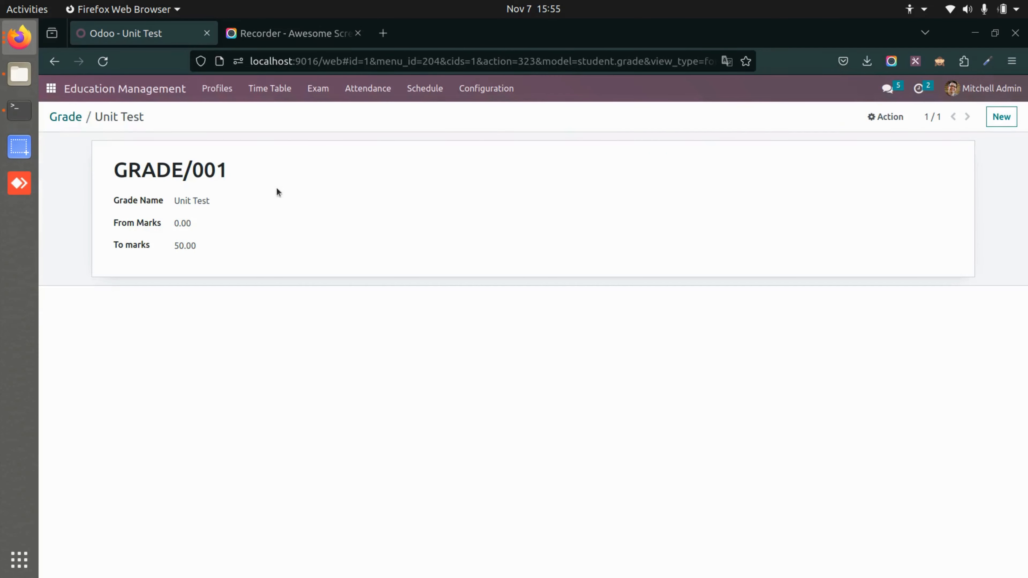
Review the Unit Test grade's name, mark range and sequence number, and return to the Grade list.
{"action": "left_click", "coordinate": [240, 203]}
{"action": "left_click", "coordinate": [245, 221]}
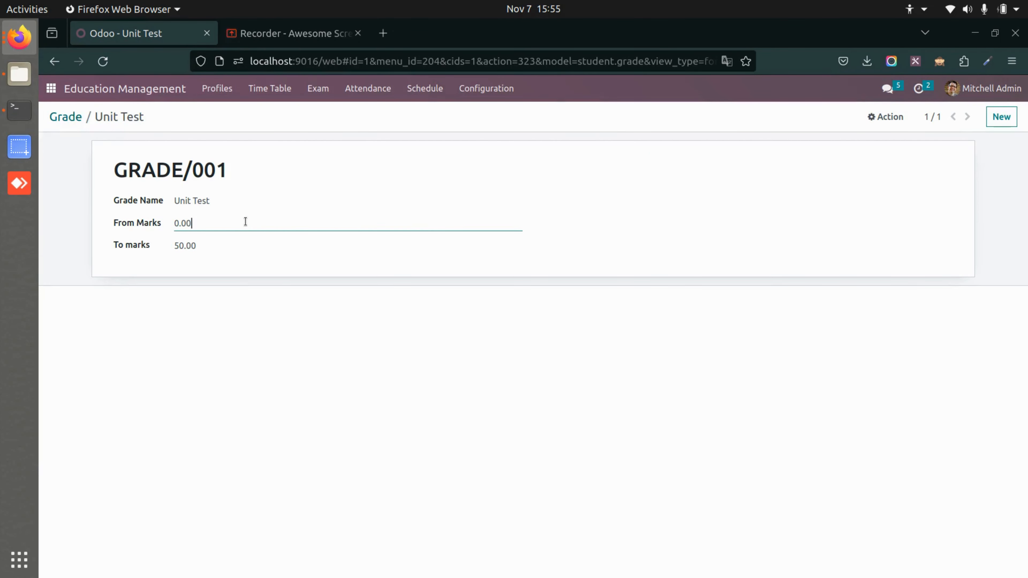
{"action": "left_click", "coordinate": [252, 245]}
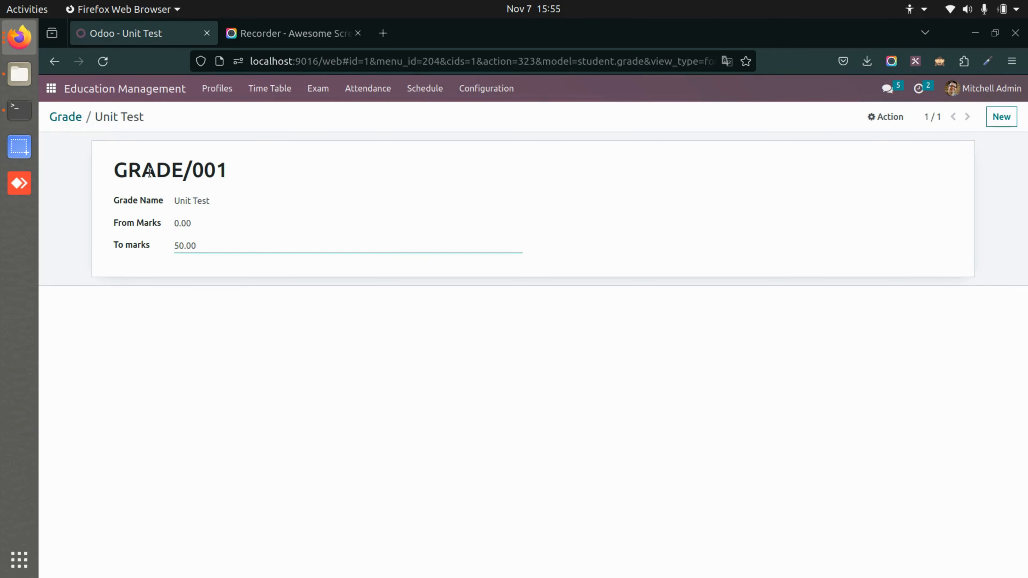
{"action": "left_click_drag", "start_coordinate": [182, 173], "coordinate": [106, 178]}
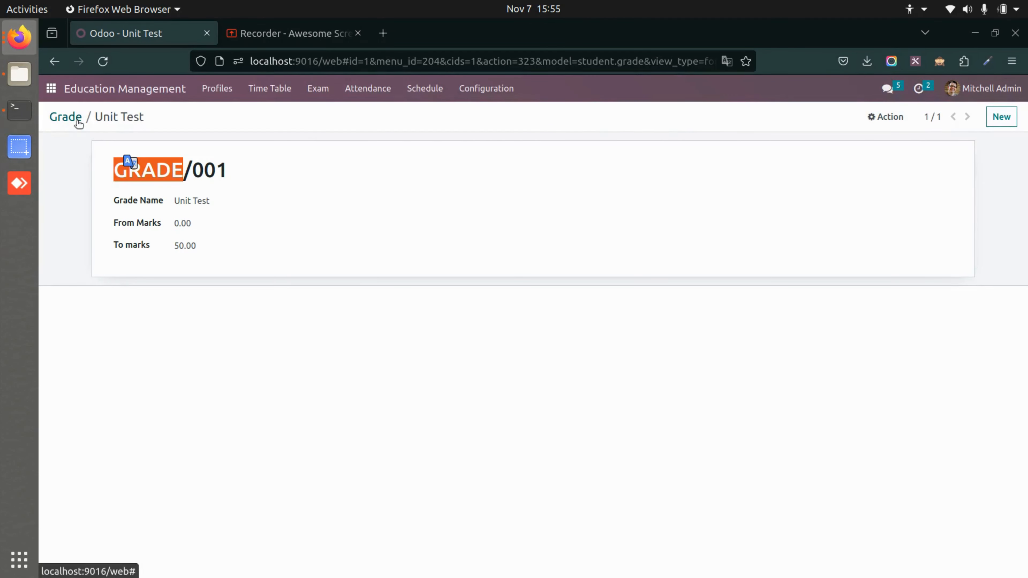
{"action": "left_click", "coordinate": [66, 117]}
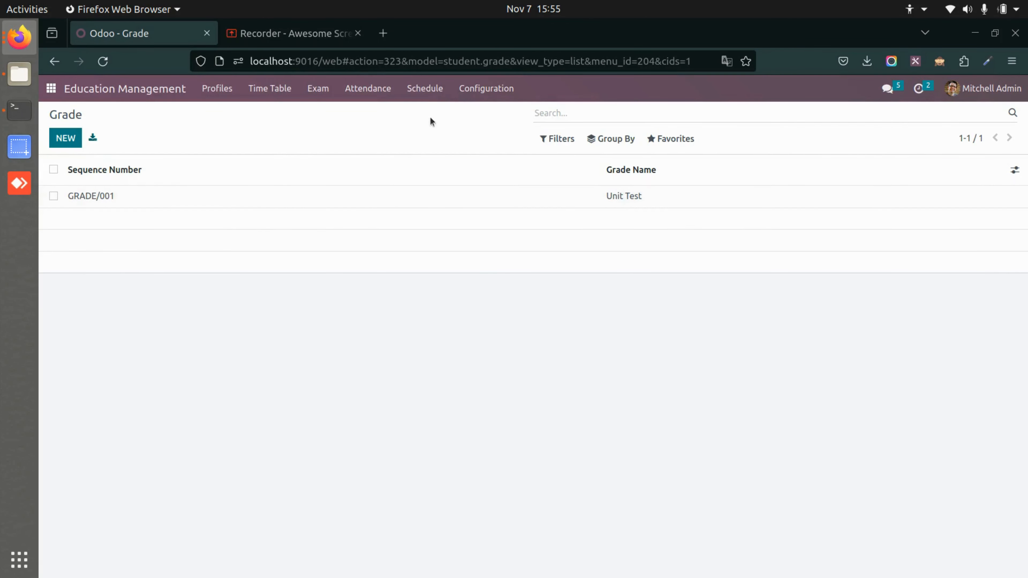
View the Mother Tongue, Course and Division lists in the school configuration.
{"action": "left_click", "coordinate": [486, 96]}
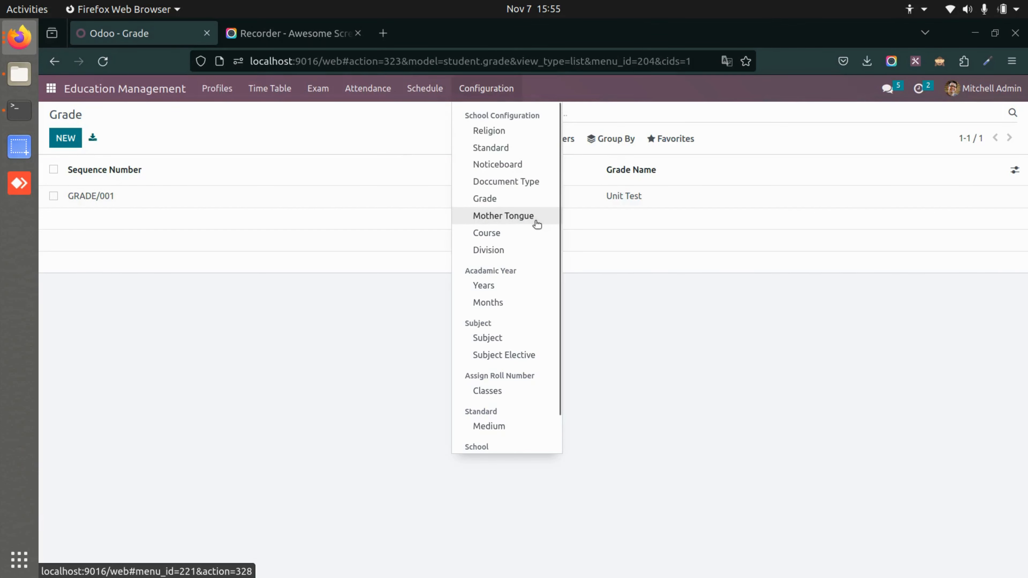
{"action": "left_click", "coordinate": [535, 222]}
{"action": "left_click", "coordinate": [485, 94]}
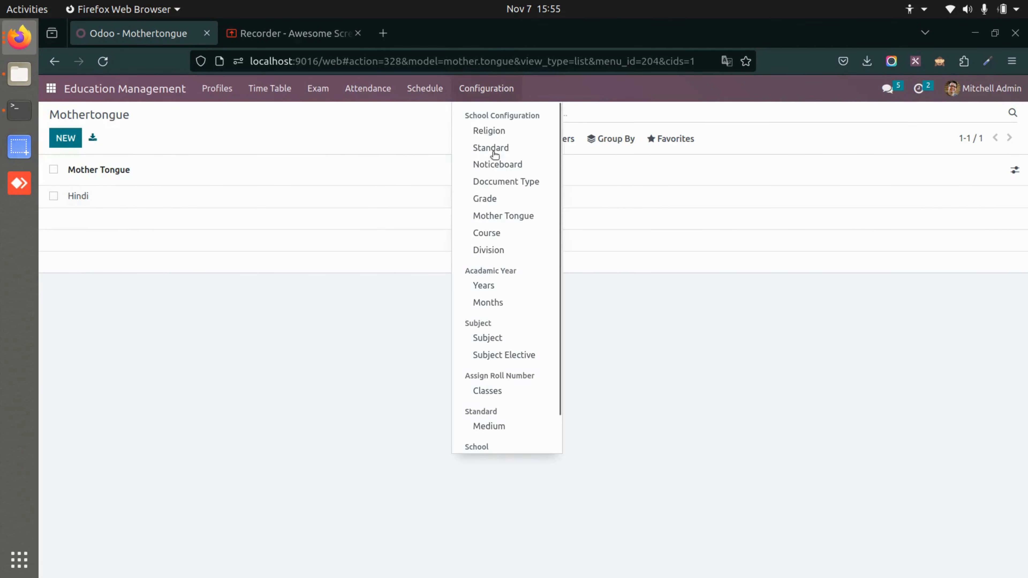
{"action": "left_click", "coordinate": [511, 232]}
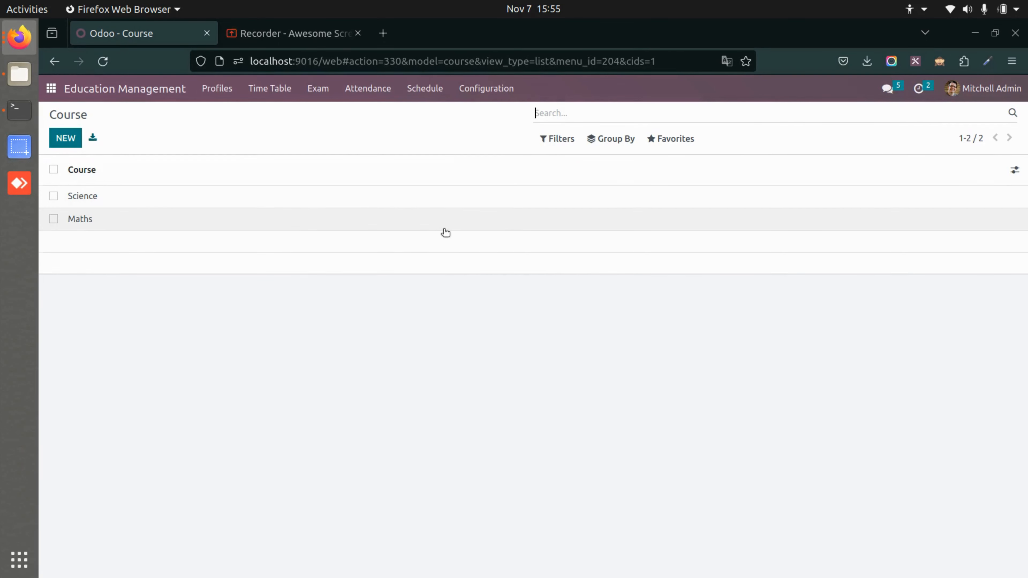
{"action": "left_click", "coordinate": [485, 90]}
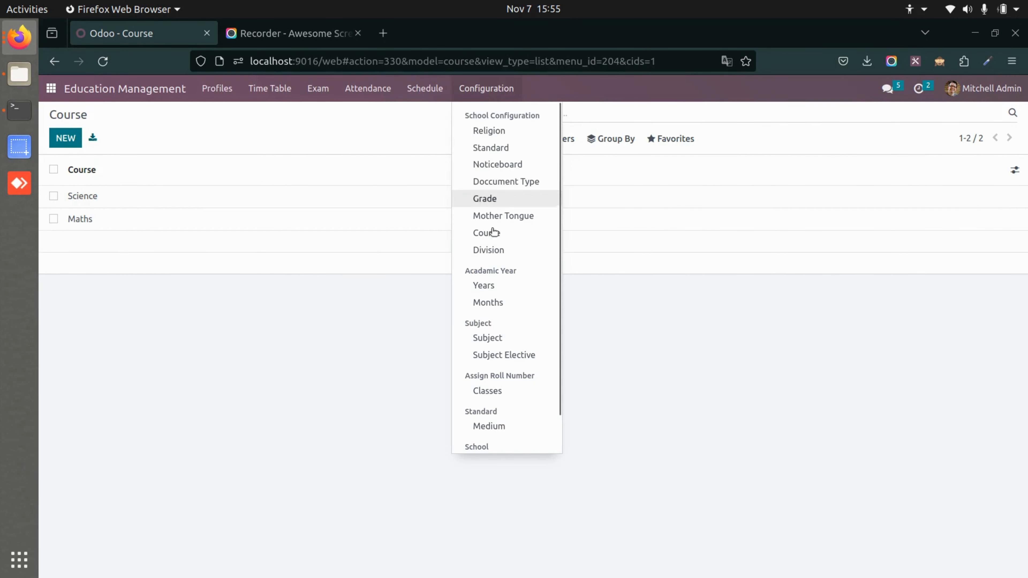
{"action": "left_click", "coordinate": [487, 253]}
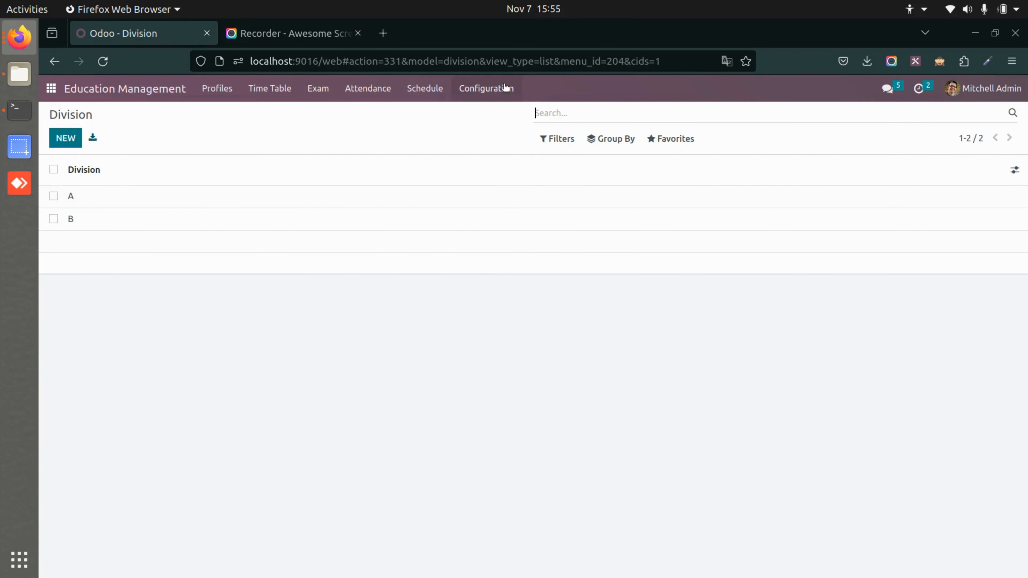
Open the listed student's record in the Student profiles and look through its basic, personal and educational details.
{"action": "left_click", "coordinate": [222, 90]}
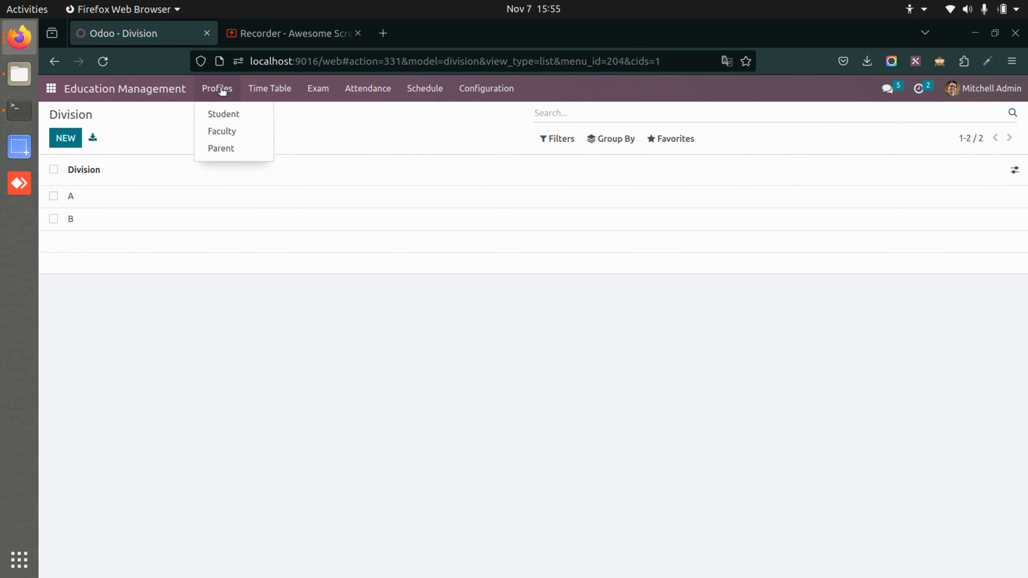
{"action": "left_click", "coordinate": [241, 118]}
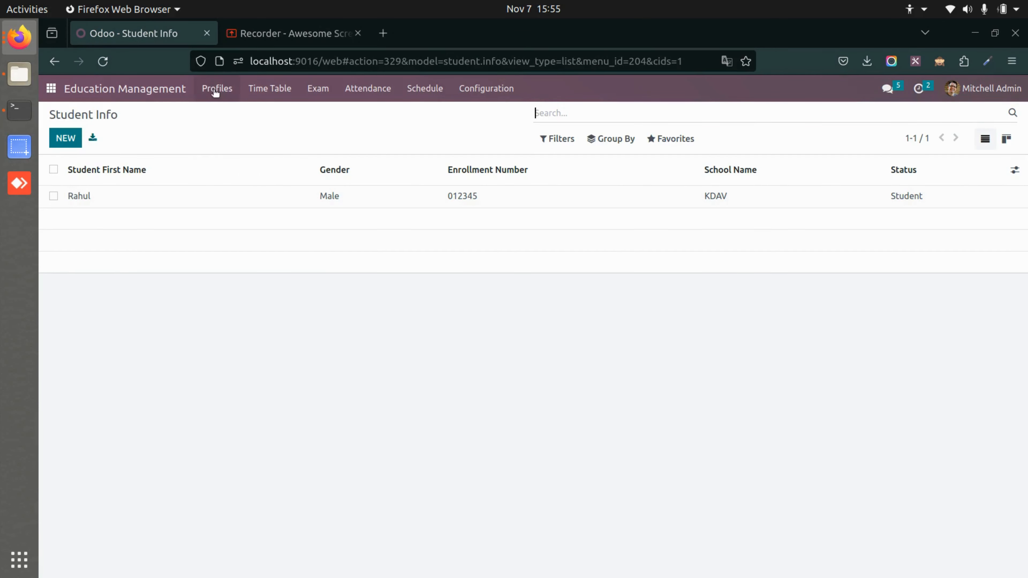
{"action": "left_click", "coordinate": [147, 196]}
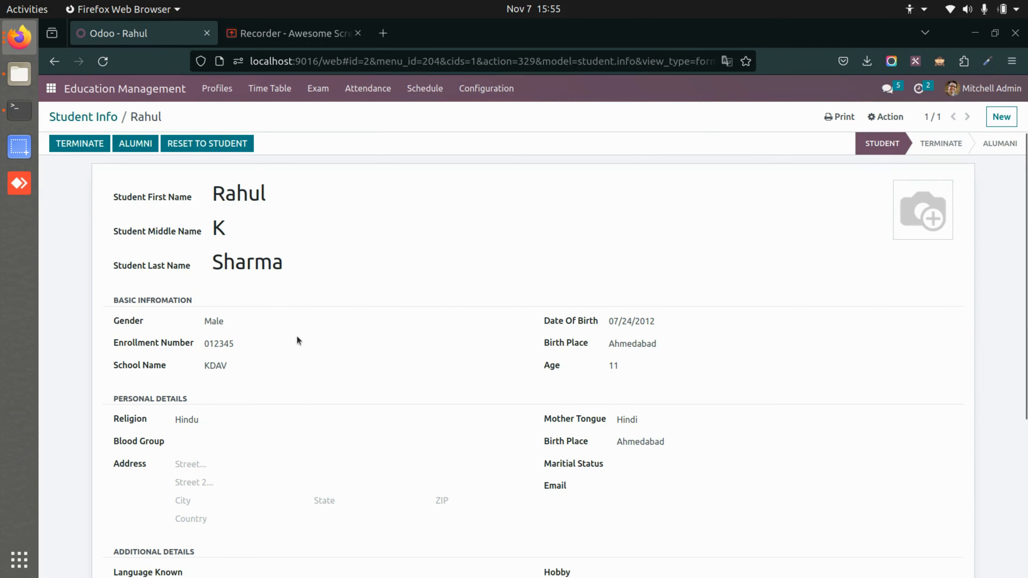
{"action": "scroll", "coordinate": [296, 340], "scroll_direction": "down", "scroll_amount": 3}
{"action": "scroll", "coordinate": [301, 351], "scroll_direction": "down", "scroll_amount": 3}
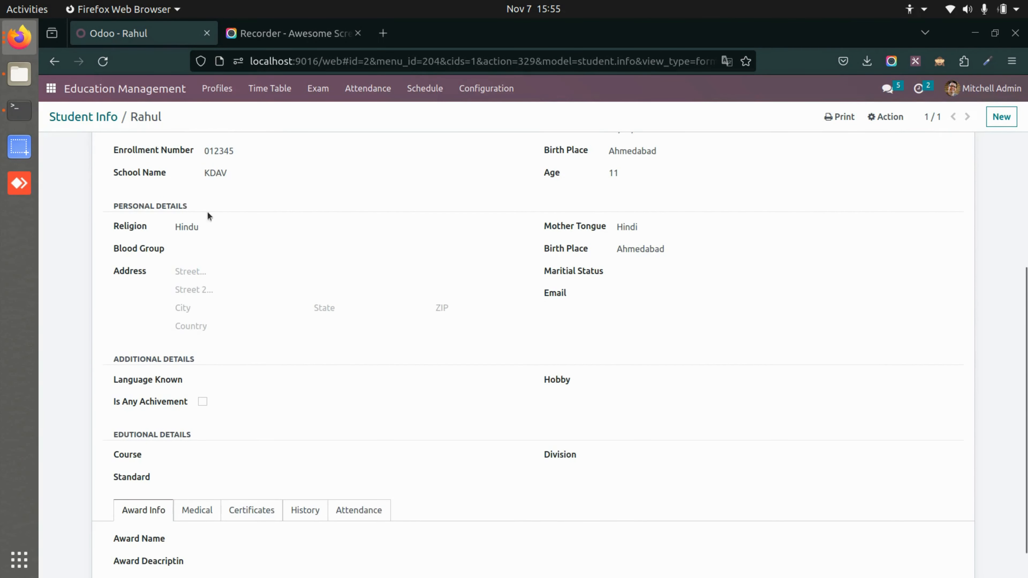
{"action": "scroll", "coordinate": [339, 377], "scroll_direction": "down", "scroll_amount": 1}
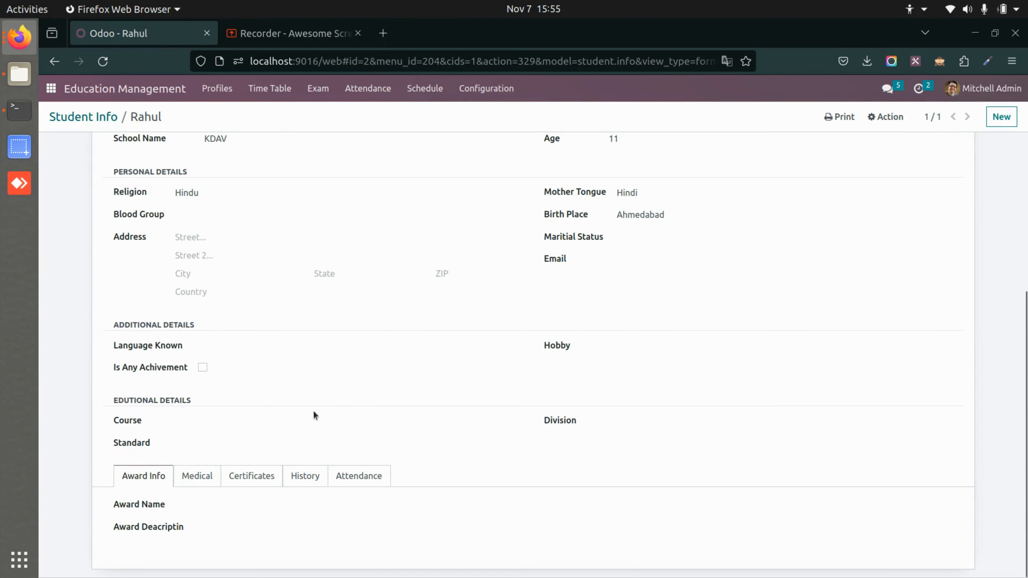
Select Hindu as the student's religion and Hindi as the mother tongue, and check the school name field.
{"action": "left_click", "coordinate": [217, 195]}
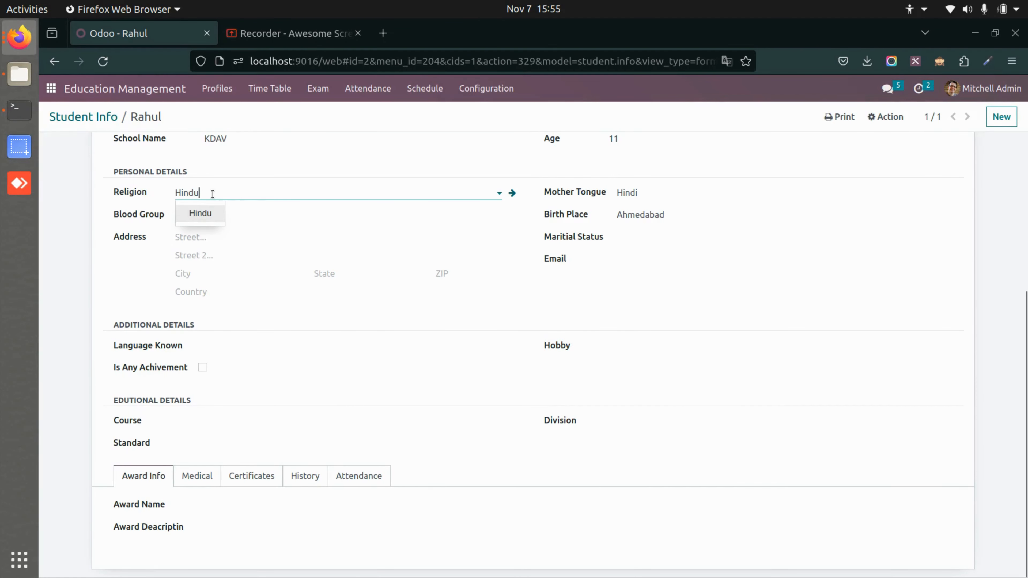
{"action": "left_click", "coordinate": [200, 223]}
{"action": "left_click", "coordinate": [672, 194]}
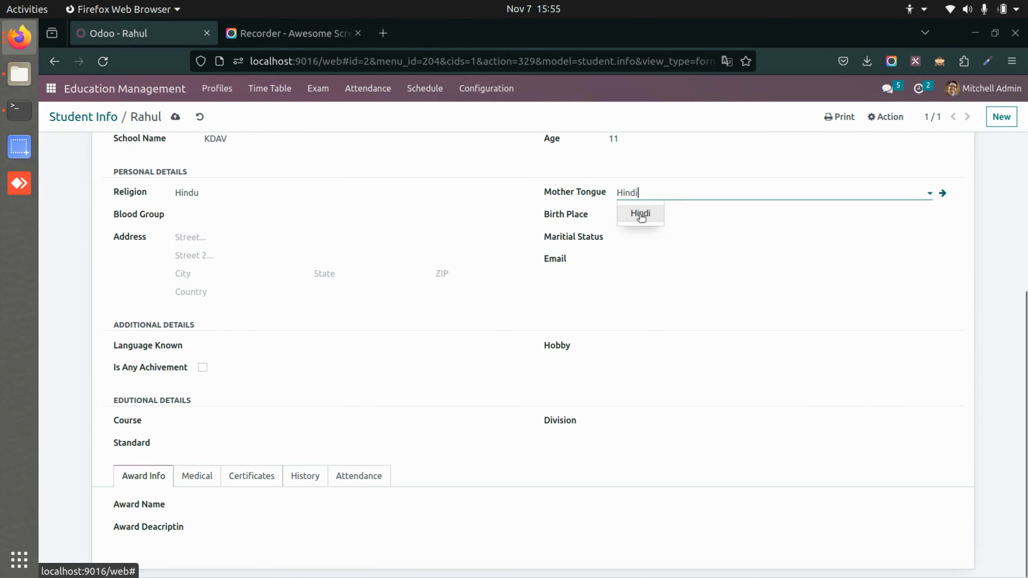
{"action": "left_click", "coordinate": [645, 214]}
{"action": "scroll", "coordinate": [452, 269], "scroll_direction": "up", "scroll_amount": 5}
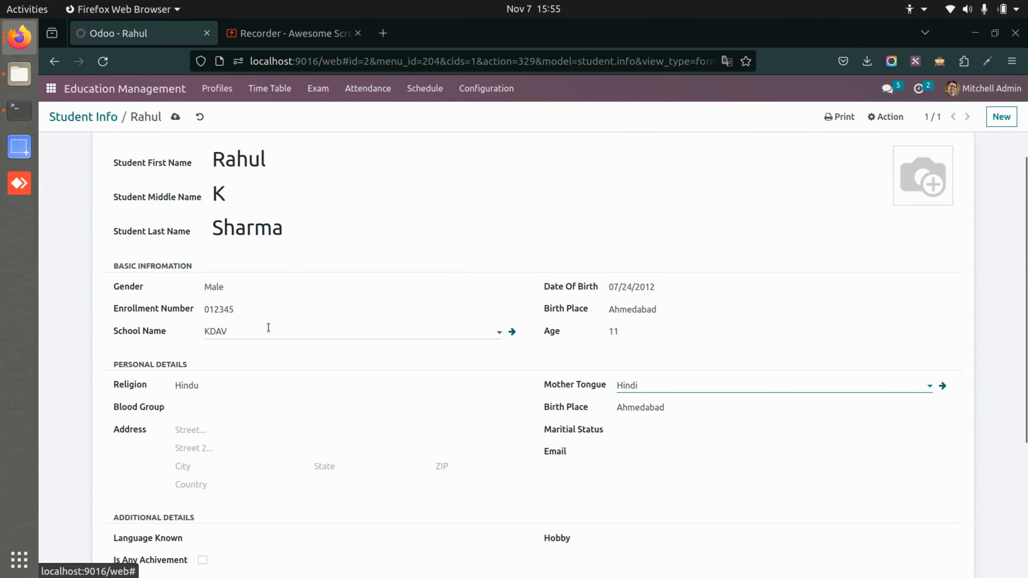
{"action": "left_click", "coordinate": [269, 326]}
{"action": "left_click", "coordinate": [270, 325]}
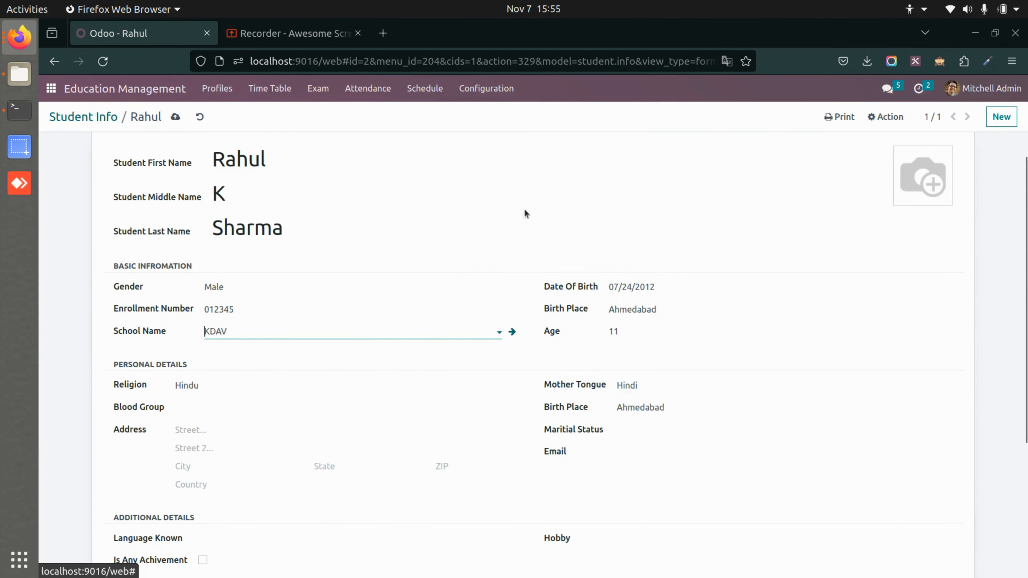
Set the student's course to Science, standard to 5th and division to A in the educational details.
{"action": "scroll", "coordinate": [321, 431], "scroll_direction": "down", "scroll_amount": 5}
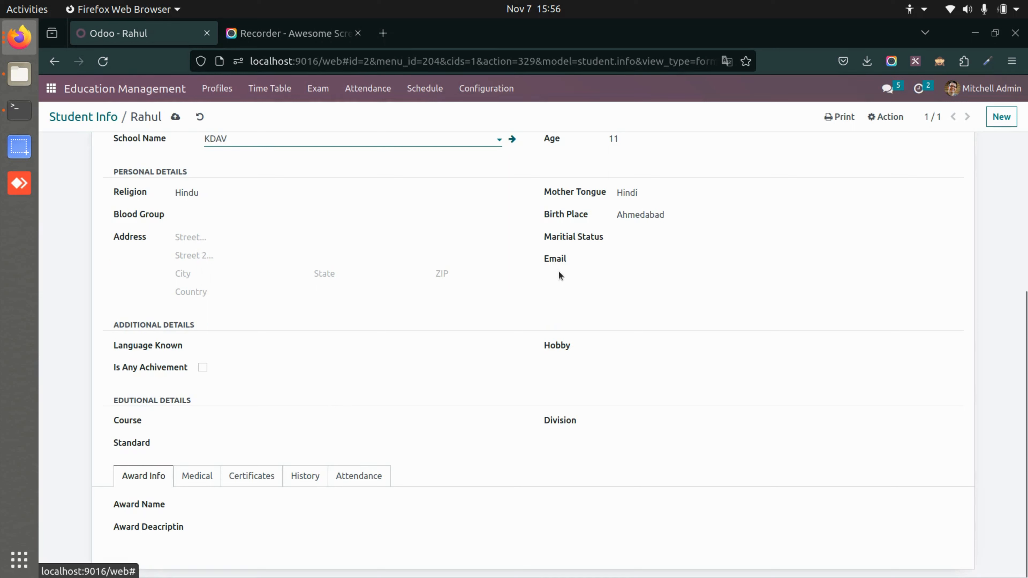
{"action": "left_click", "coordinate": [170, 421]}
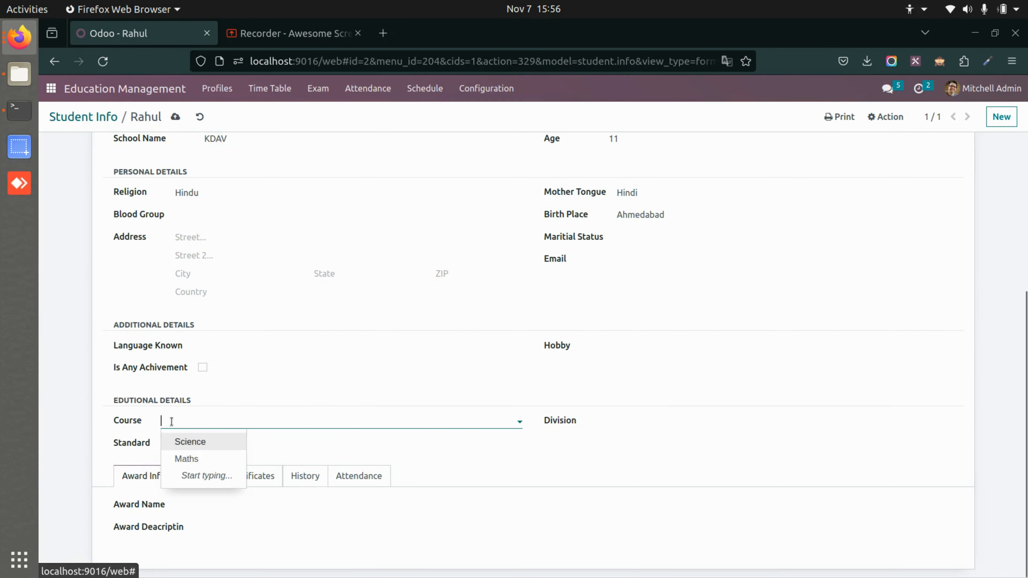
{"action": "left_click", "coordinate": [207, 444]}
{"action": "left_click", "coordinate": [229, 442]}
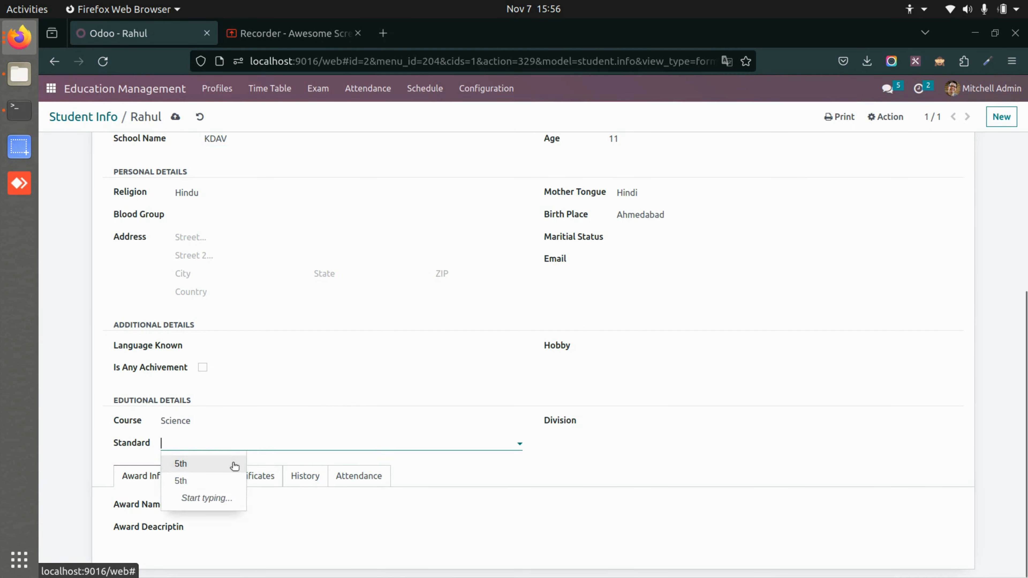
{"action": "left_click", "coordinate": [232, 464]}
{"action": "left_click", "coordinate": [651, 426]}
{"action": "left_click", "coordinate": [629, 440]}
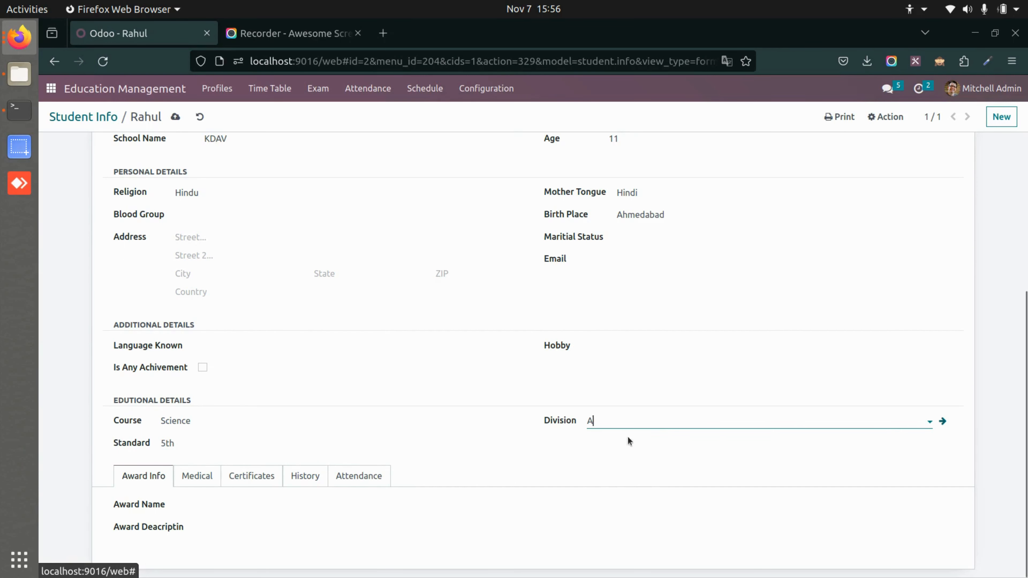
Review the student's Medical, Certificates, History, Attendance and Award Info sections.
{"action": "left_click", "coordinate": [209, 481]}
{"action": "scroll", "coordinate": [211, 482], "scroll_direction": "down", "scroll_amount": 2}
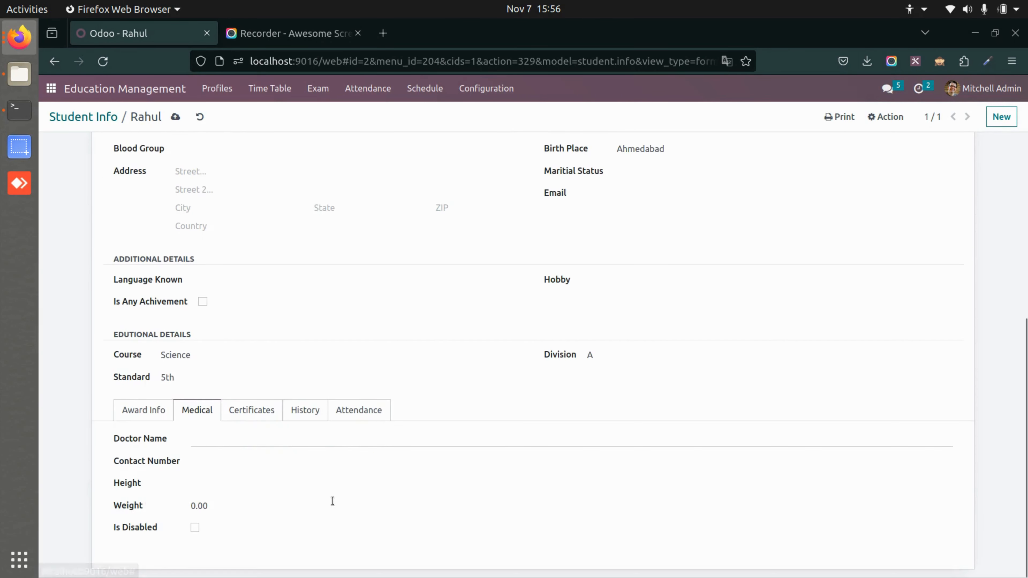
{"action": "left_click", "coordinate": [270, 410]}
{"action": "left_click", "coordinate": [306, 470]}
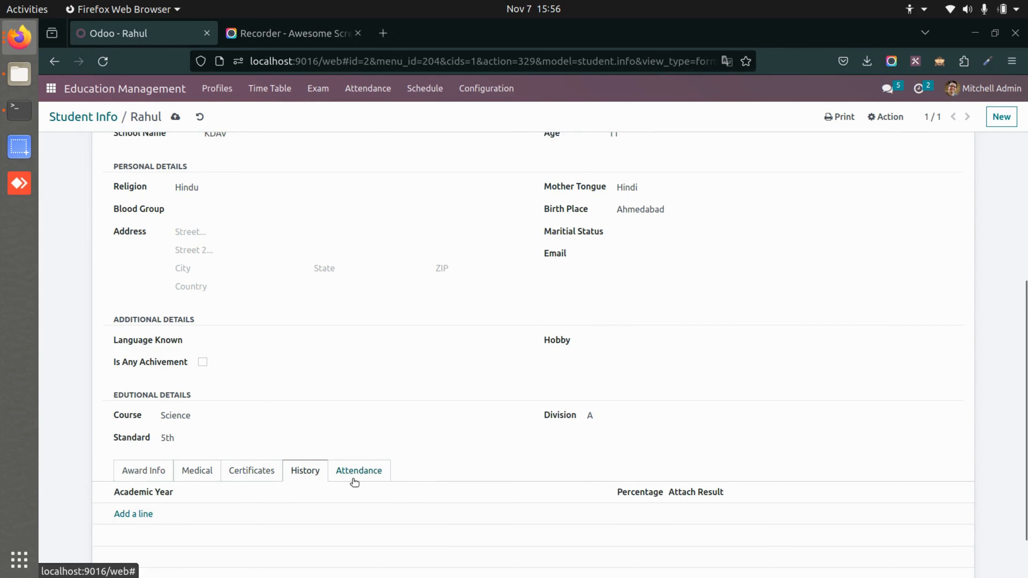
{"action": "scroll", "coordinate": [354, 482], "scroll_direction": "down", "scroll_amount": 2}
{"action": "left_click", "coordinate": [366, 412]}
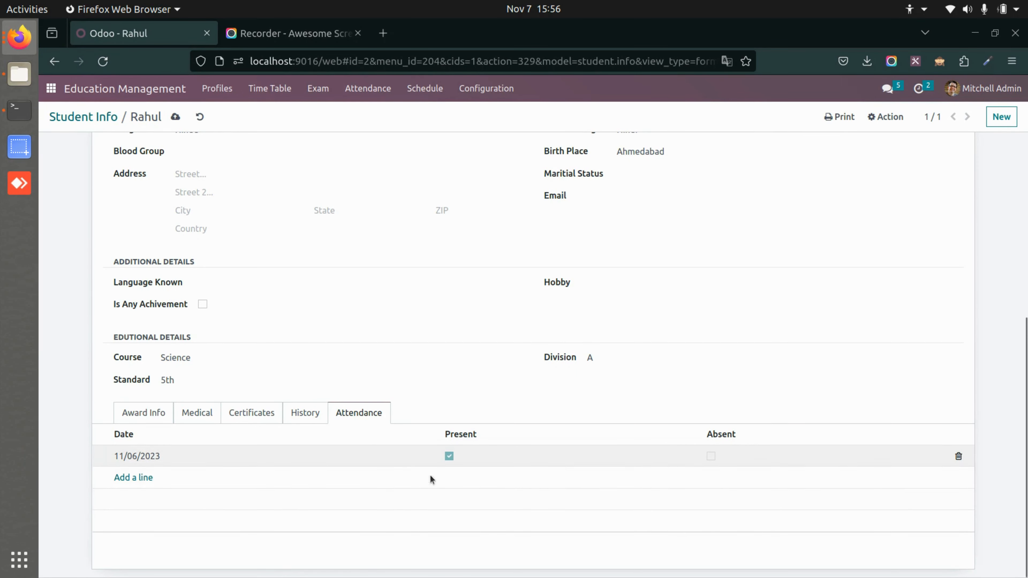
{"action": "left_click", "coordinate": [129, 413]}
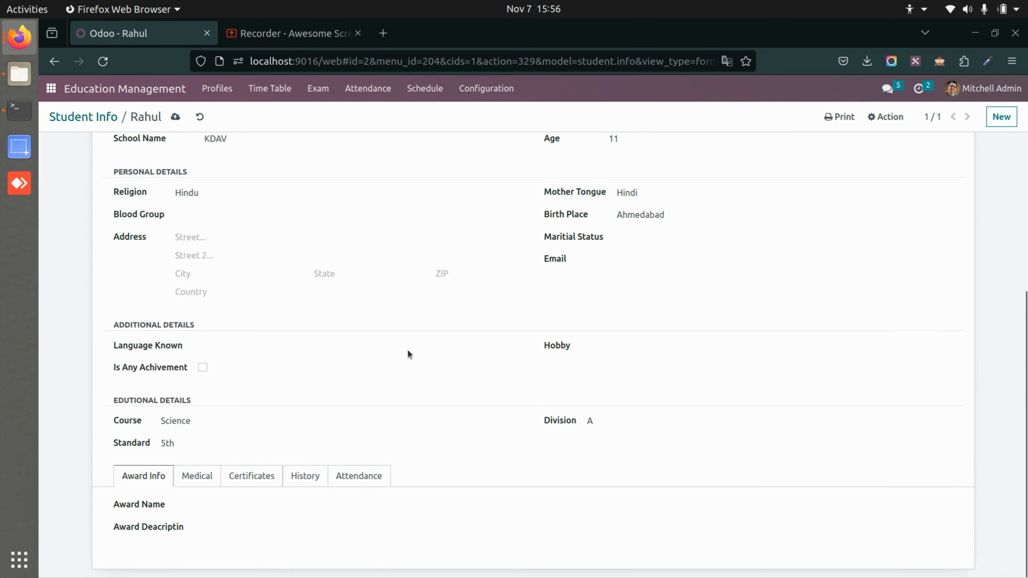
{"action": "left_click", "coordinate": [347, 477]}
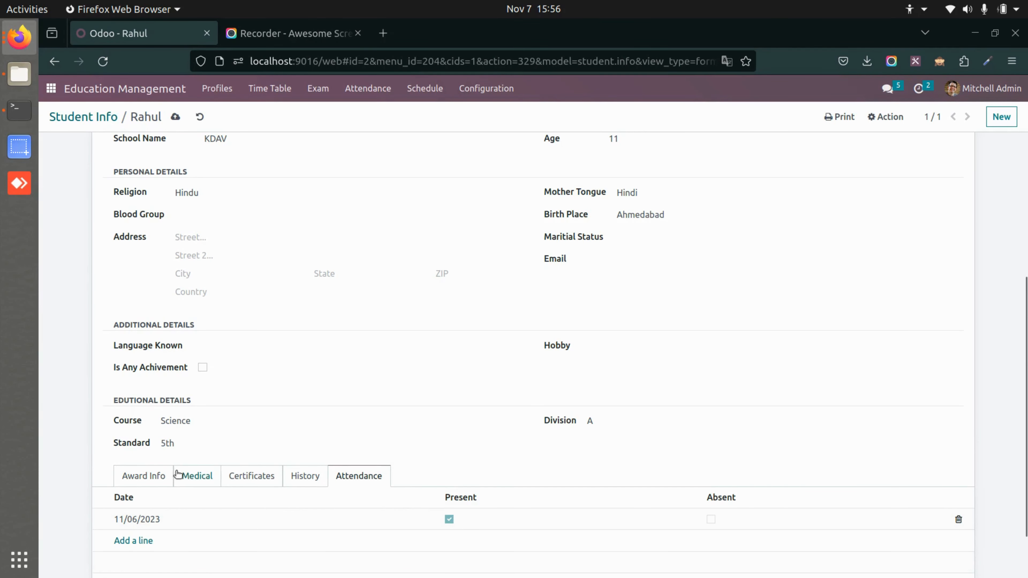
{"action": "left_click", "coordinate": [157, 475]}
Save the student record and print its Student ID Card, returning to the record from the opened PDF.
{"action": "scroll", "coordinate": [268, 316], "scroll_direction": "up", "scroll_amount": 6}
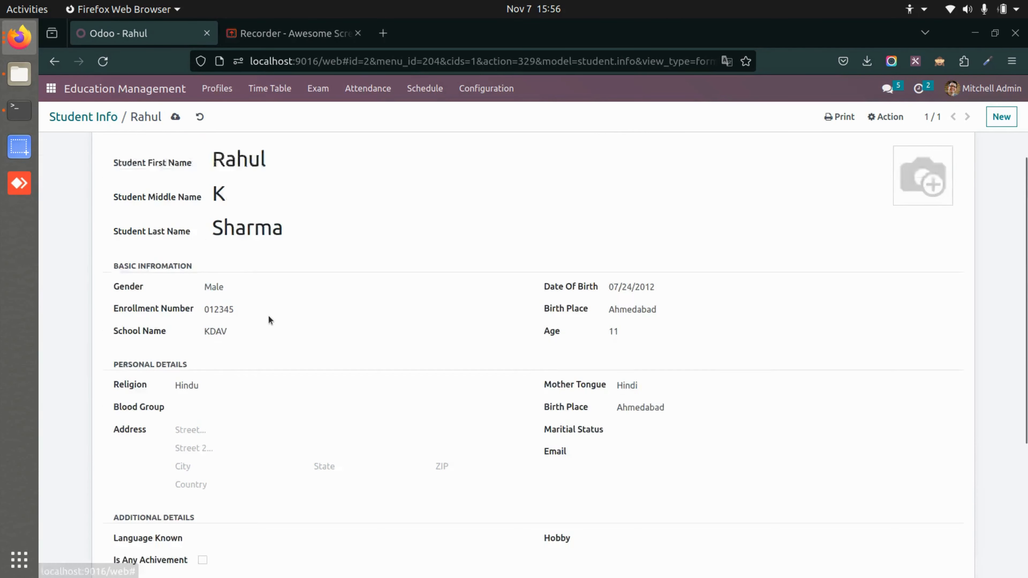
{"action": "left_click", "coordinate": [175, 118]}
{"action": "left_click", "coordinate": [840, 117]}
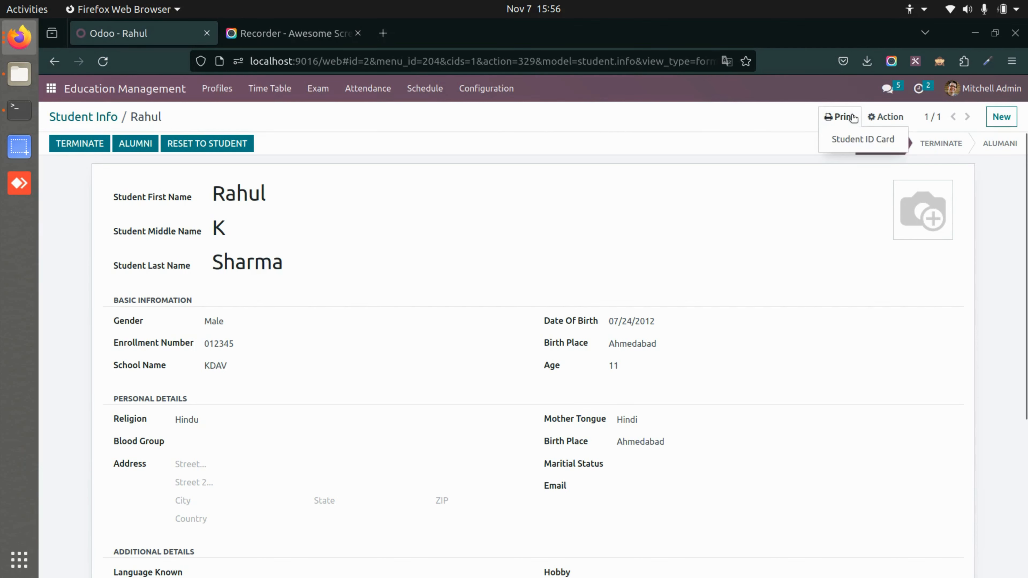
{"action": "left_click", "coordinate": [854, 141]}
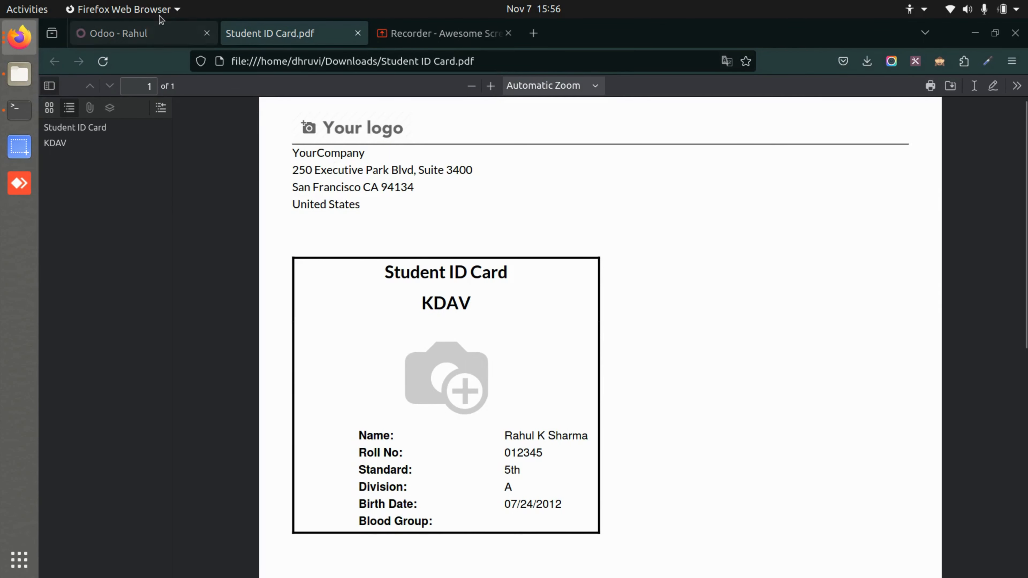
{"action": "left_click", "coordinate": [145, 29]}
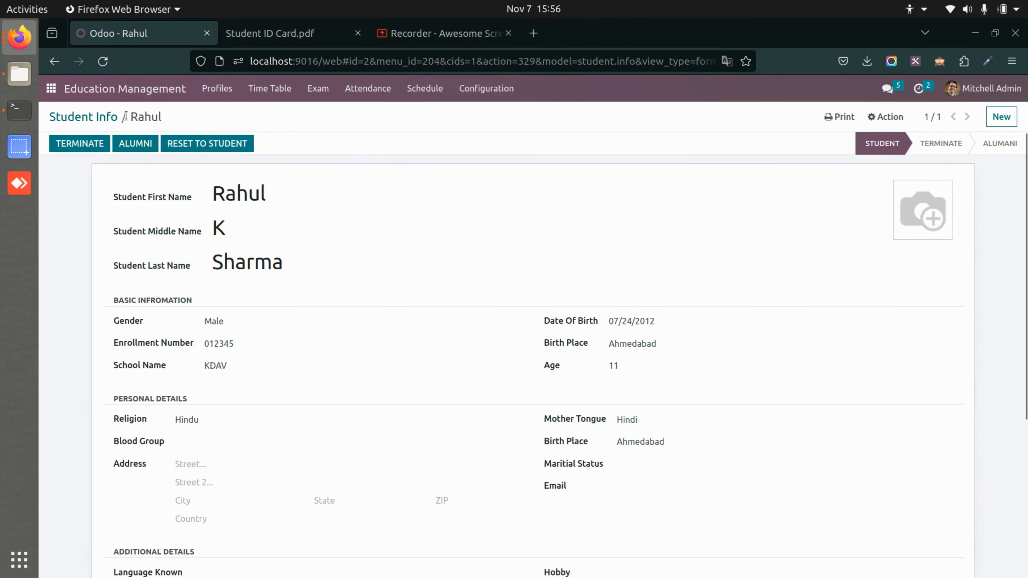
{"action": "scroll", "coordinate": [320, 317], "scroll_direction": "down", "scroll_amount": 1}
{"action": "scroll", "coordinate": [320, 317], "scroll_direction": "up", "scroll_amount": 1}
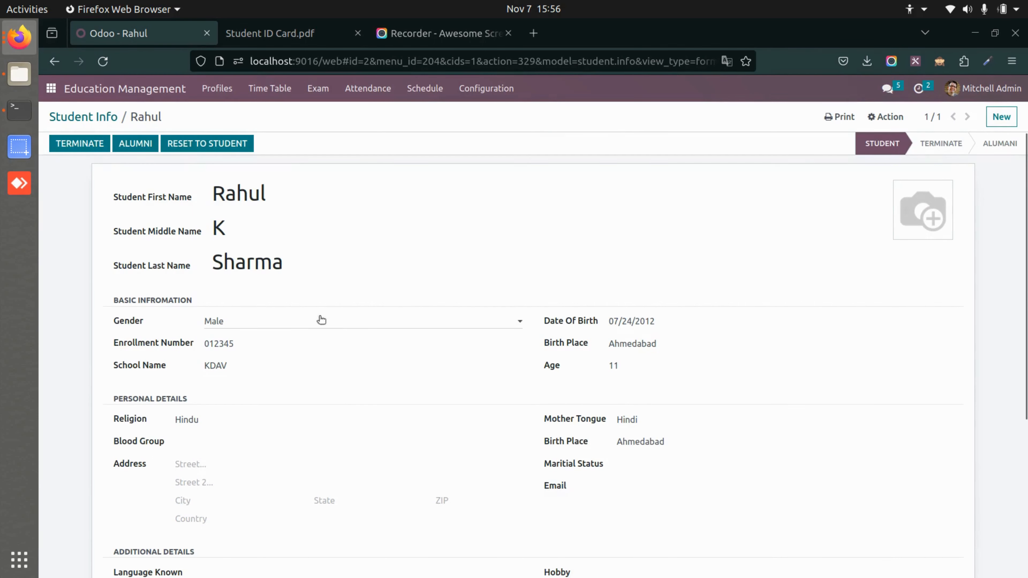
{"action": "left_click", "coordinate": [510, 93]}
{"action": "scroll", "coordinate": [461, 271], "scroll_direction": "down", "scroll_amount": 2}
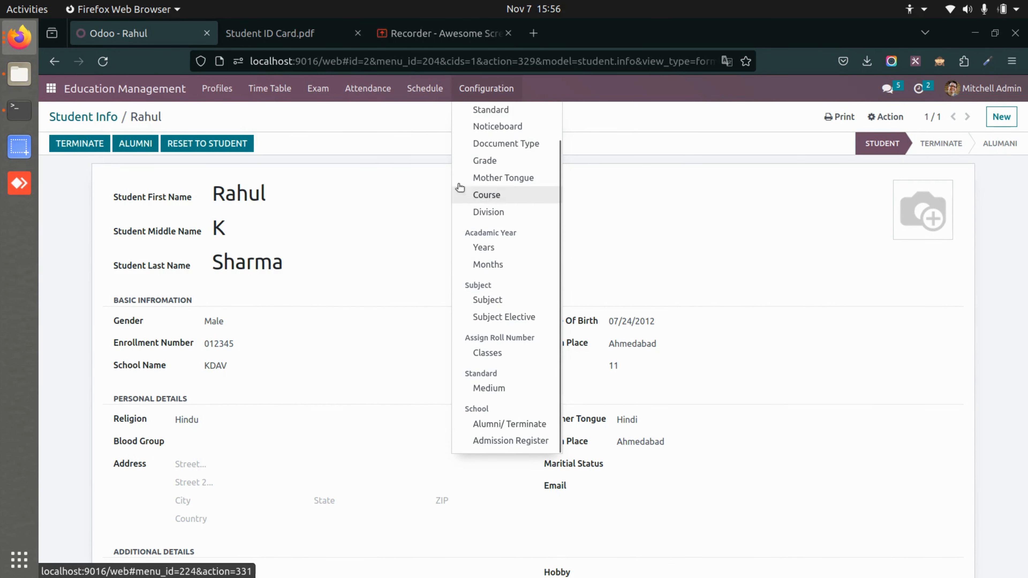
{"action": "left_click", "coordinate": [404, 124]}
Open the existing faculty profile and review its public and personal information.
{"action": "left_click", "coordinate": [106, 118]}
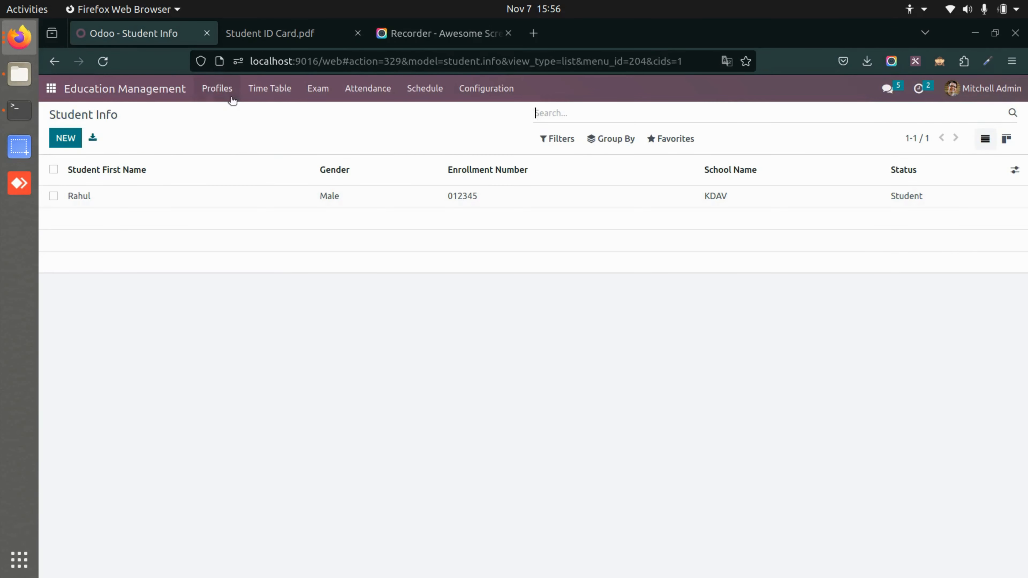
{"action": "left_click", "coordinate": [227, 92]}
{"action": "left_click", "coordinate": [228, 131]}
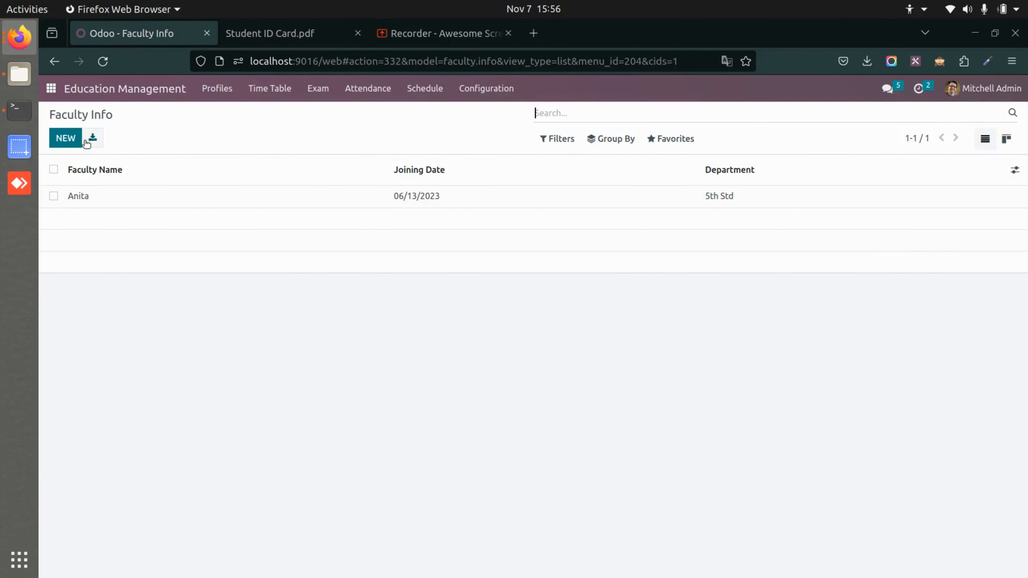
{"action": "left_click", "coordinate": [122, 198]}
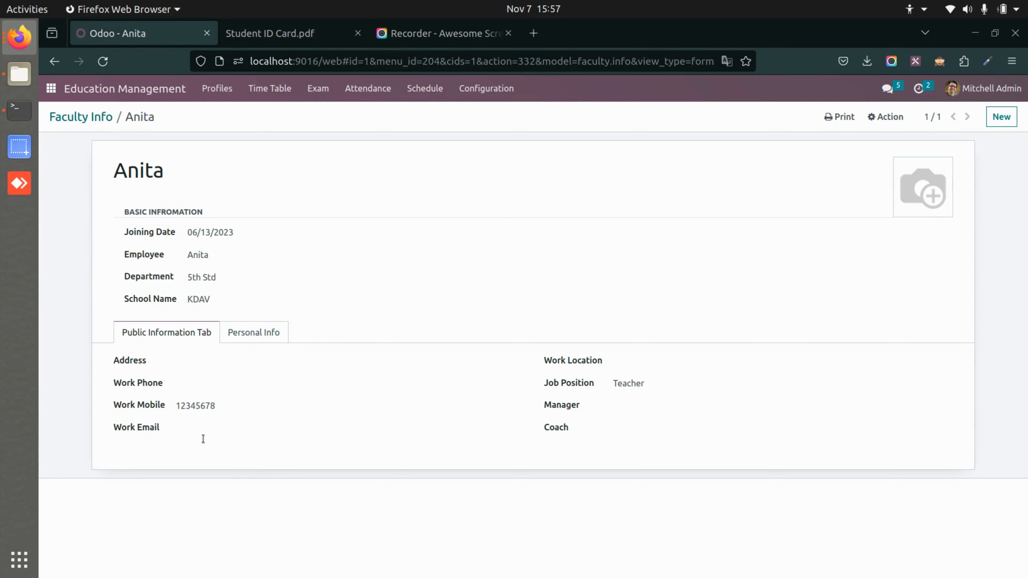
{"action": "left_click", "coordinate": [248, 331]}
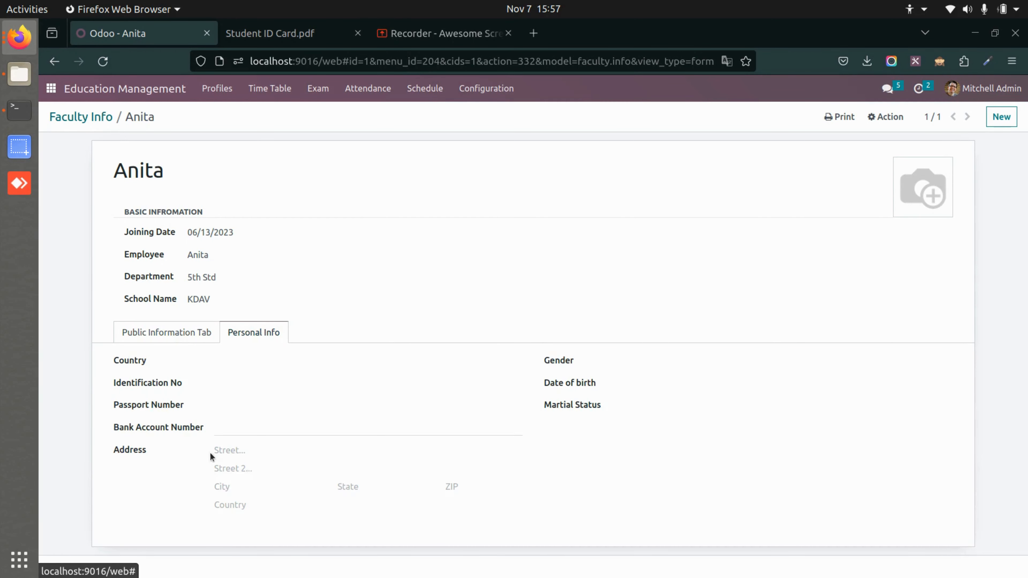
{"action": "left_click", "coordinate": [187, 333]}
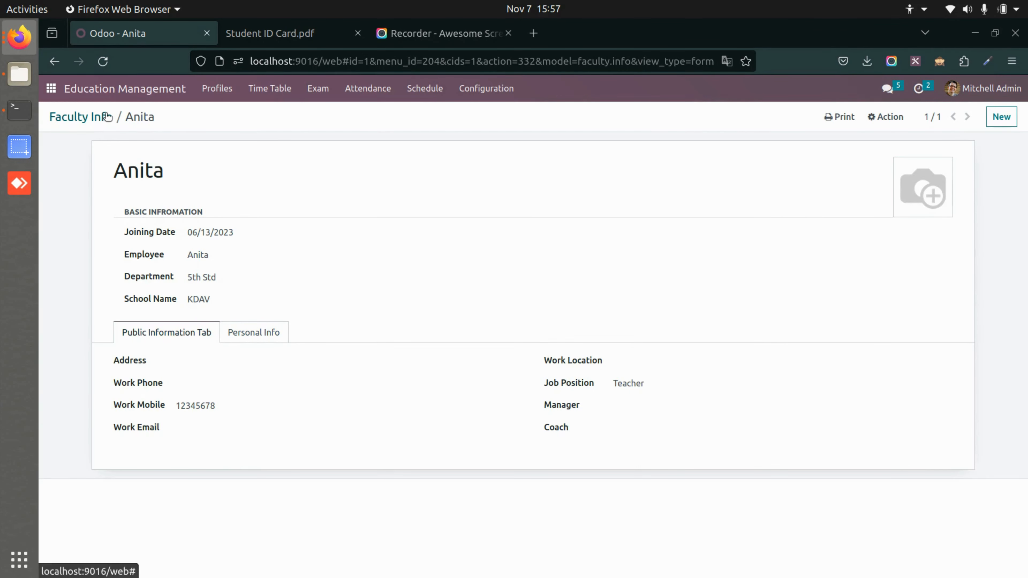
Review the fields of a blank parent profile without filling it in, and return to the student list.
{"action": "left_click", "coordinate": [225, 89]}
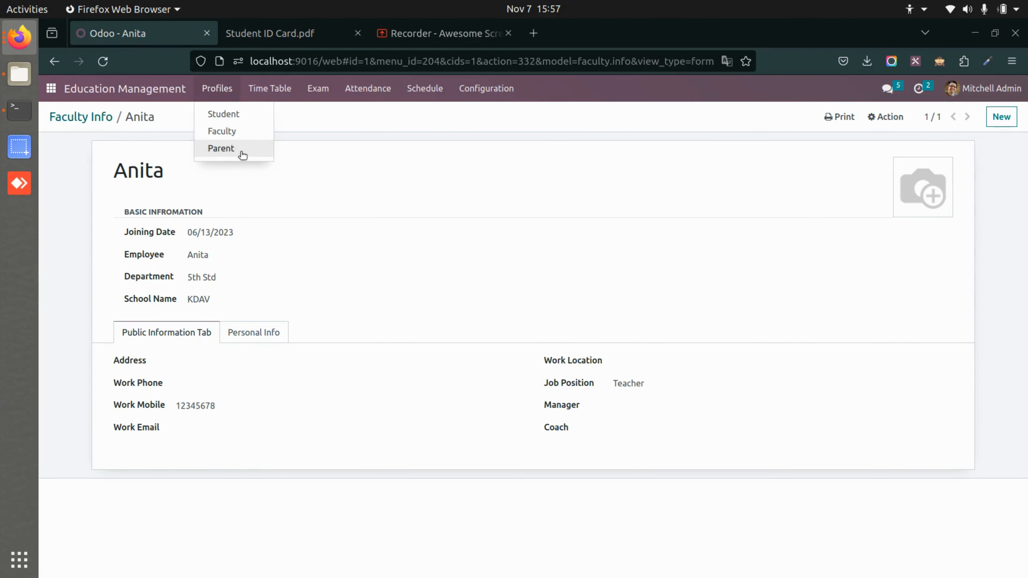
{"action": "left_click", "coordinate": [242, 155]}
{"action": "left_click", "coordinate": [70, 136]}
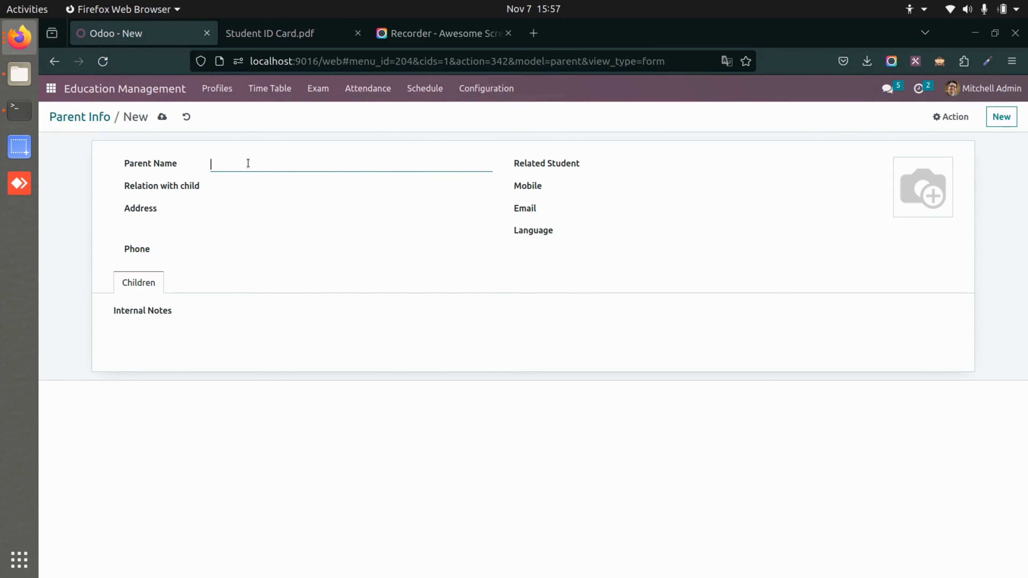
{"action": "left_click", "coordinate": [288, 194]}
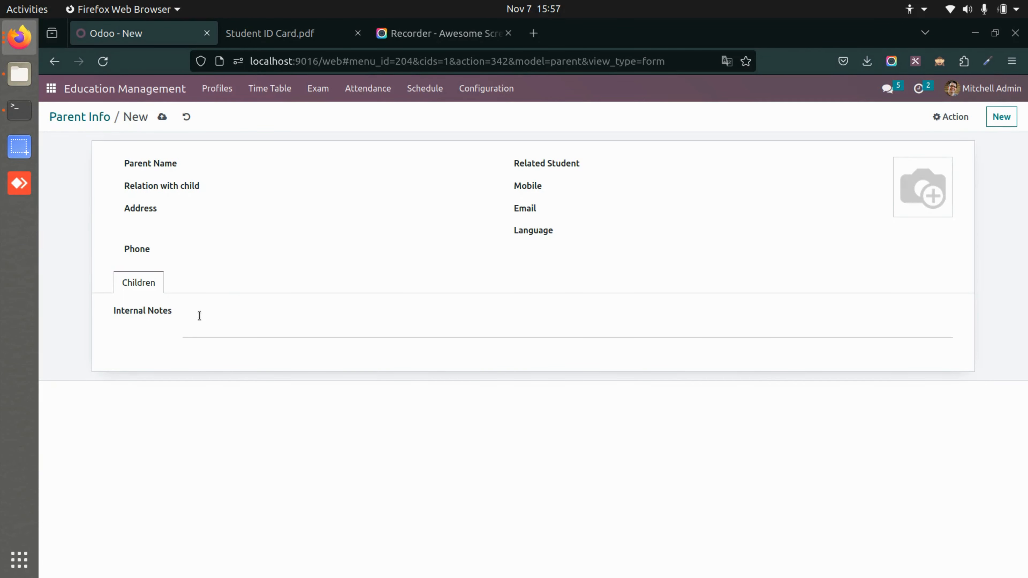
{"action": "left_click", "coordinate": [70, 119]}
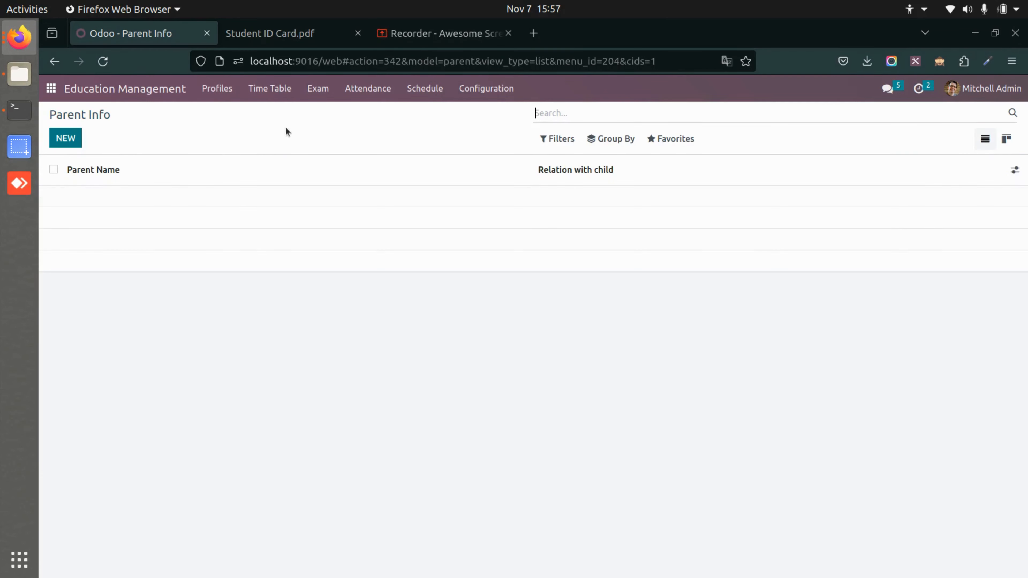
{"action": "left_click", "coordinate": [229, 101]}
{"action": "left_click", "coordinate": [235, 112]}
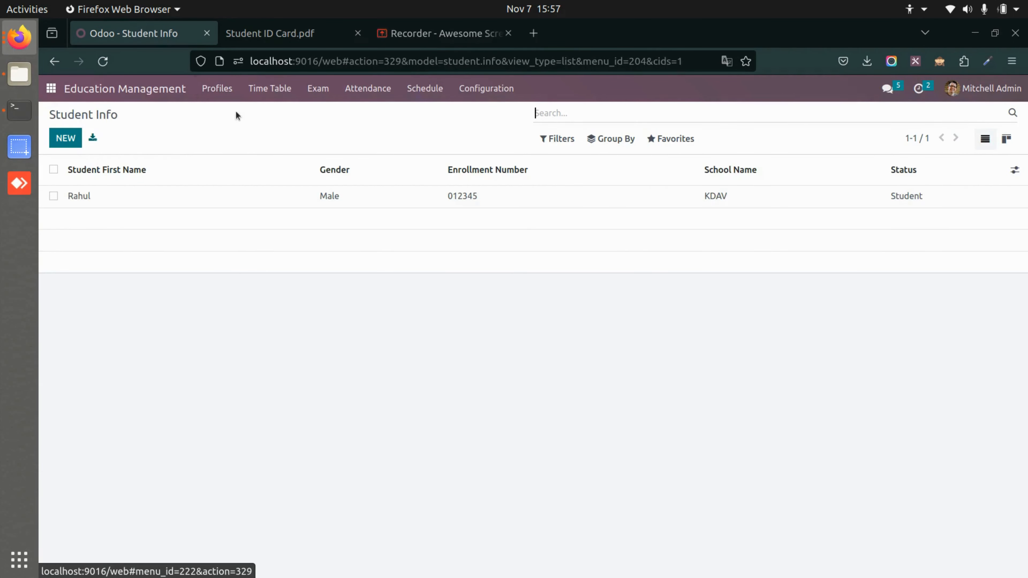
Open the regular timetable for Class A, review its lecture lines, and return to the timetable list.
{"action": "left_click", "coordinate": [273, 96]}
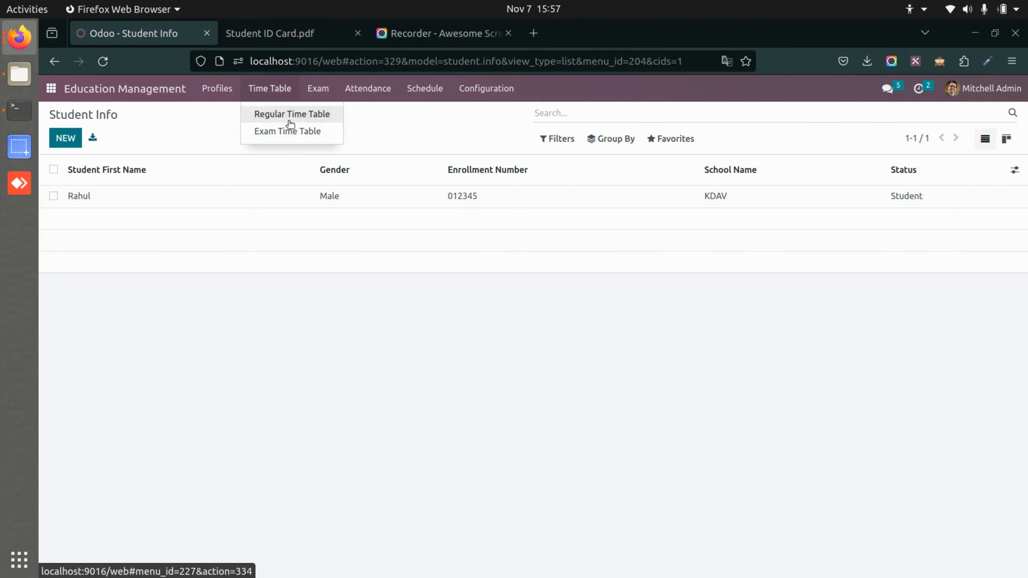
{"action": "left_click", "coordinate": [285, 119]}
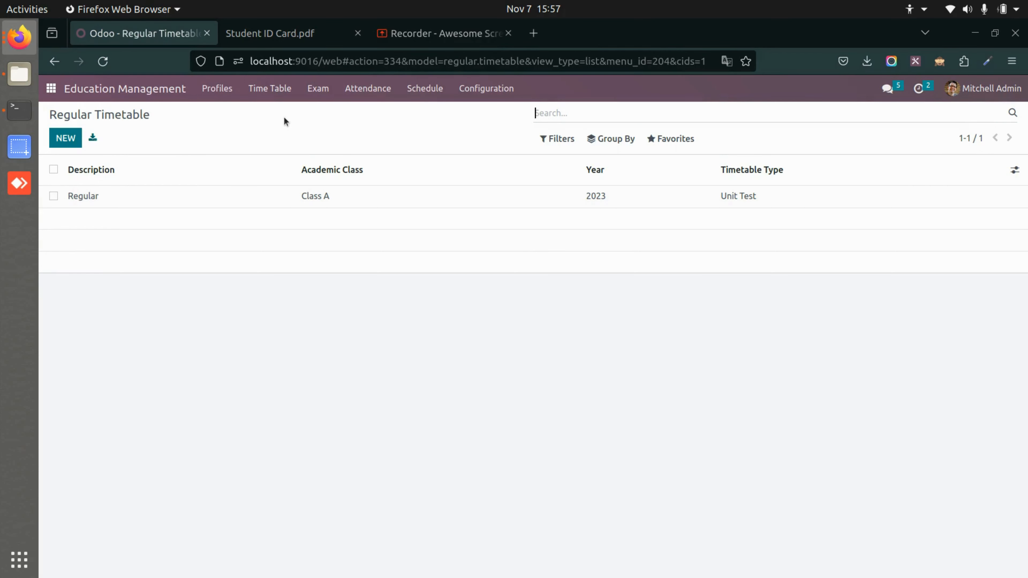
{"action": "left_click", "coordinate": [195, 196]}
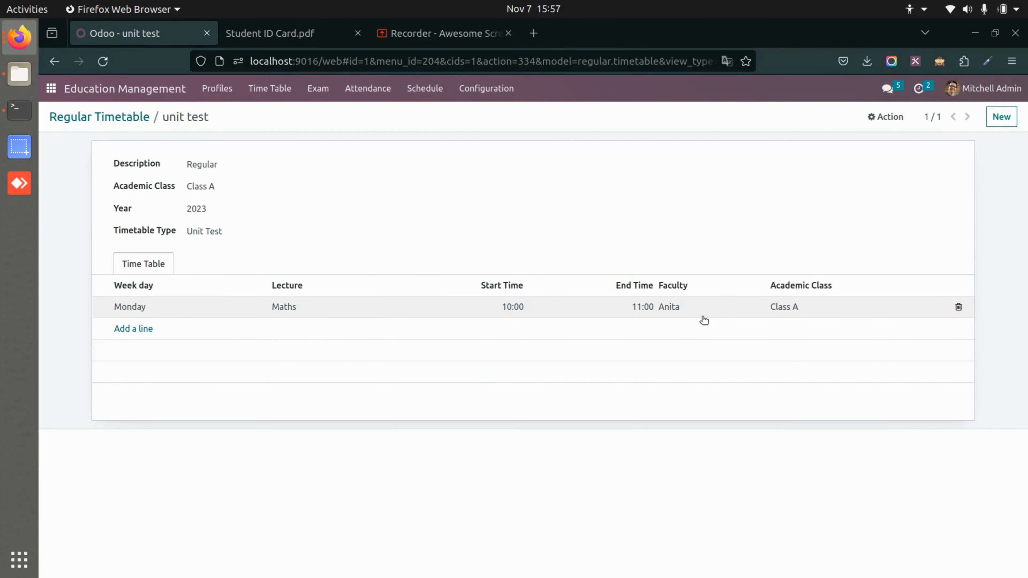
{"action": "left_click", "coordinate": [100, 118]}
Open the Class A final exam timetable, review its subject lines, and return to the Exam Timetable list.
{"action": "left_click", "coordinate": [269, 89]}
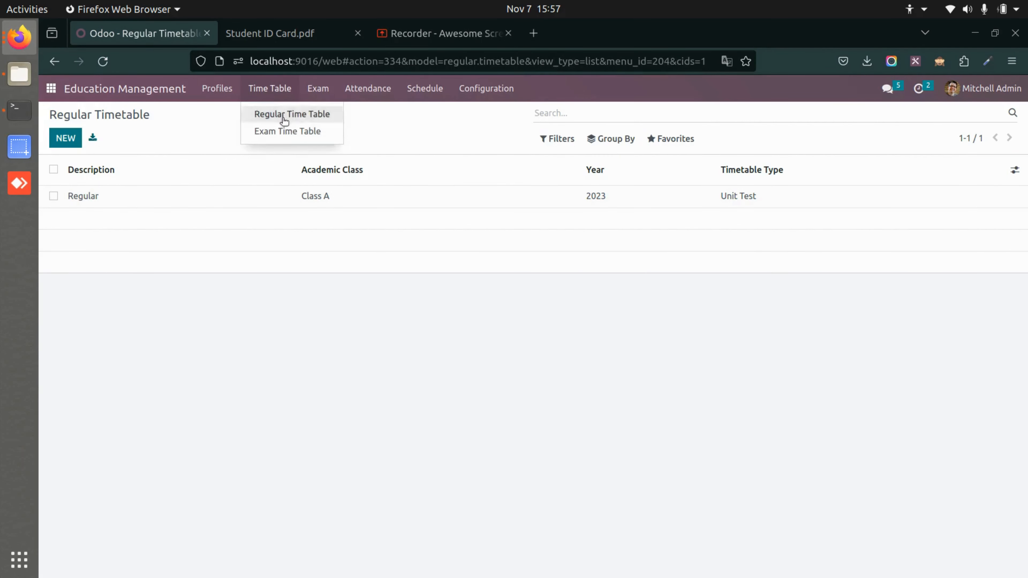
{"action": "left_click", "coordinate": [293, 131]}
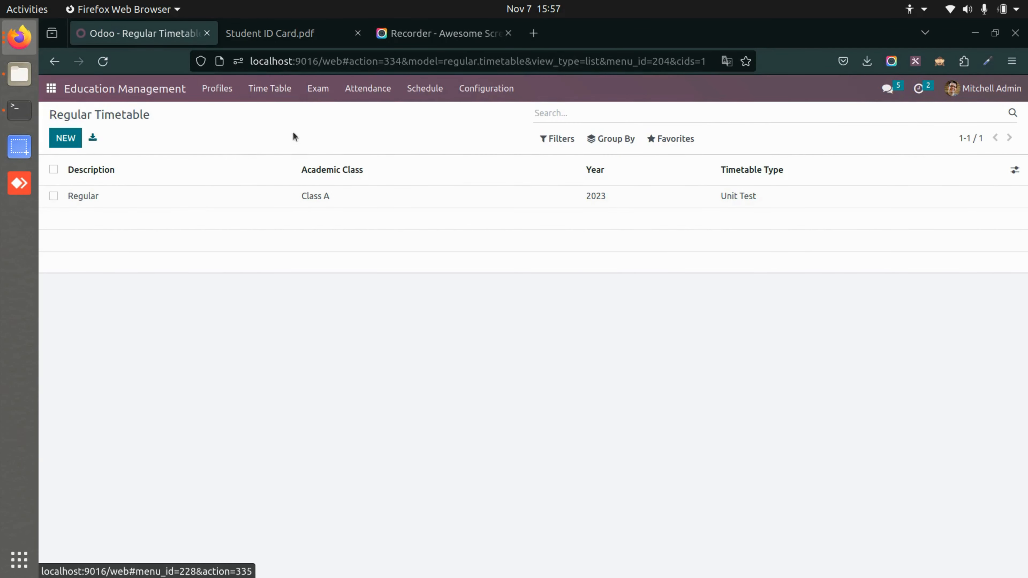
{"action": "left_click", "coordinate": [149, 197]}
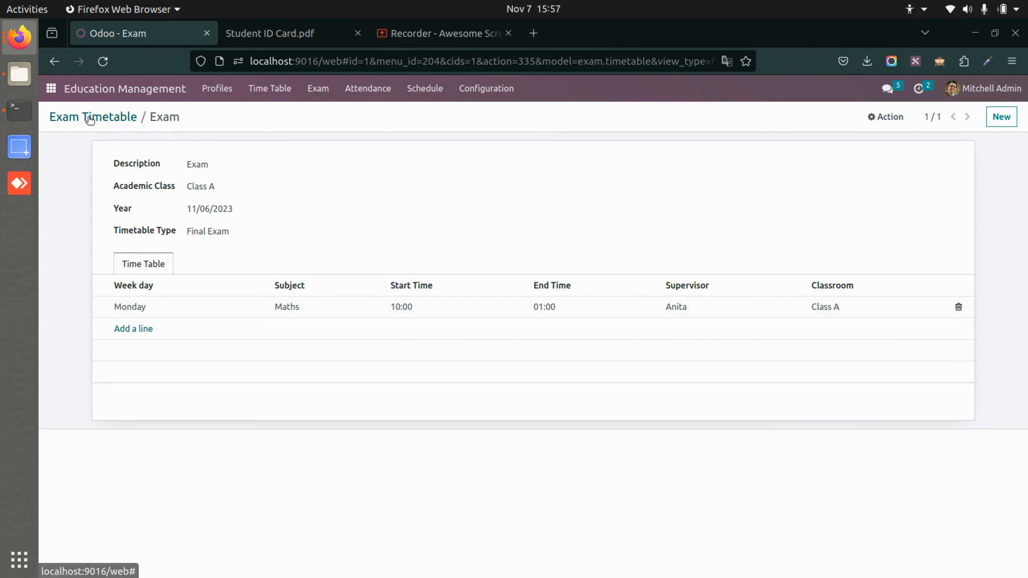
{"action": "left_click", "coordinate": [104, 114]}
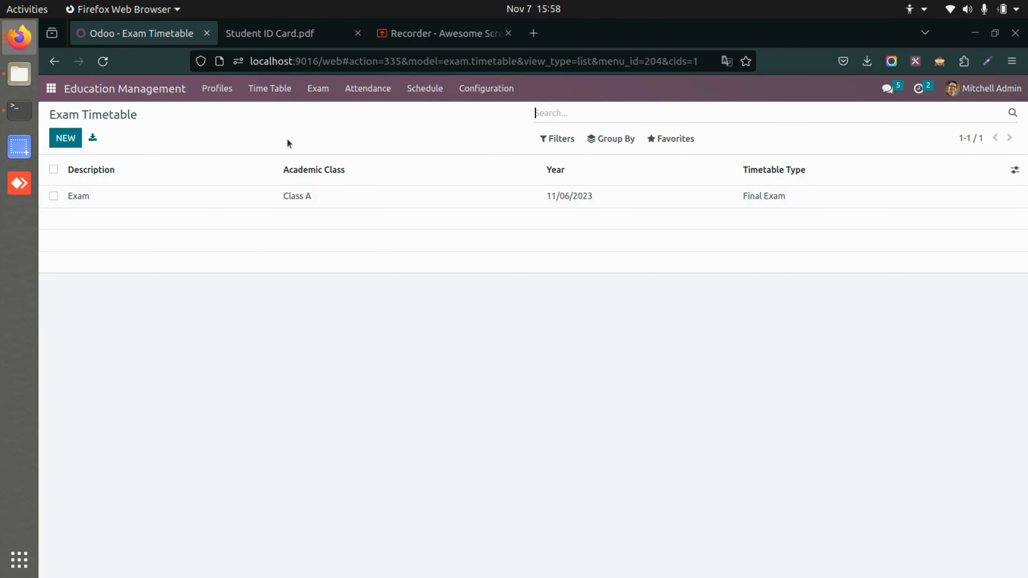
Open the Unit Test exam record from the regular exams and review its details.
{"action": "left_click", "coordinate": [267, 88]}
{"action": "mouse_move", "coordinate": [314, 90]}
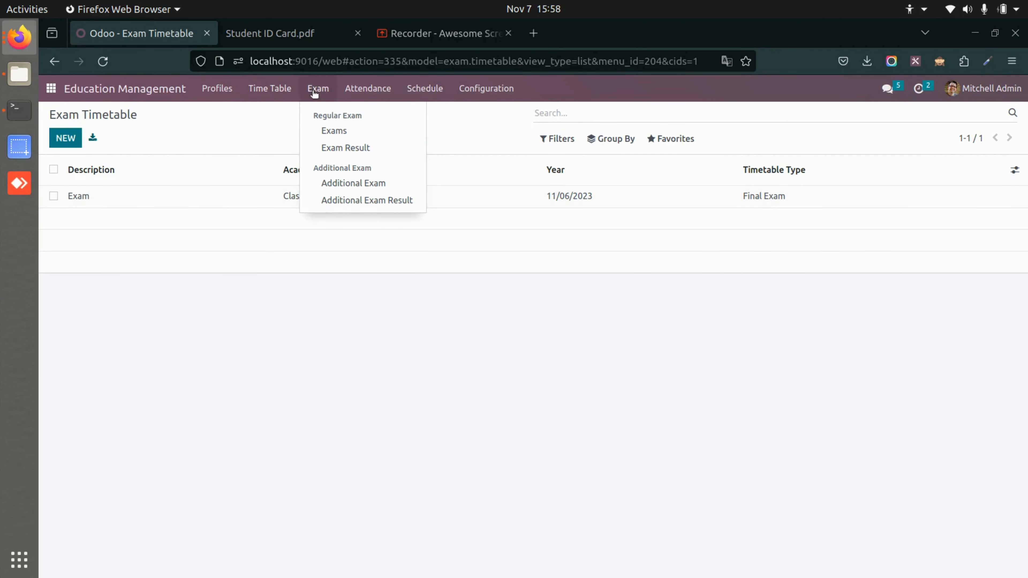
{"action": "left_click", "coordinate": [327, 131]}
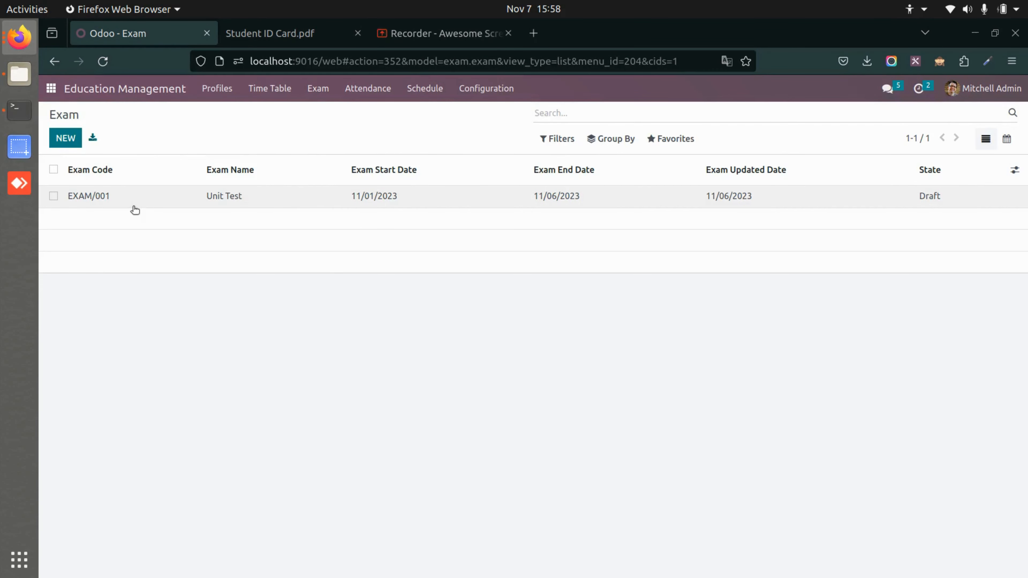
{"action": "left_click", "coordinate": [160, 191]}
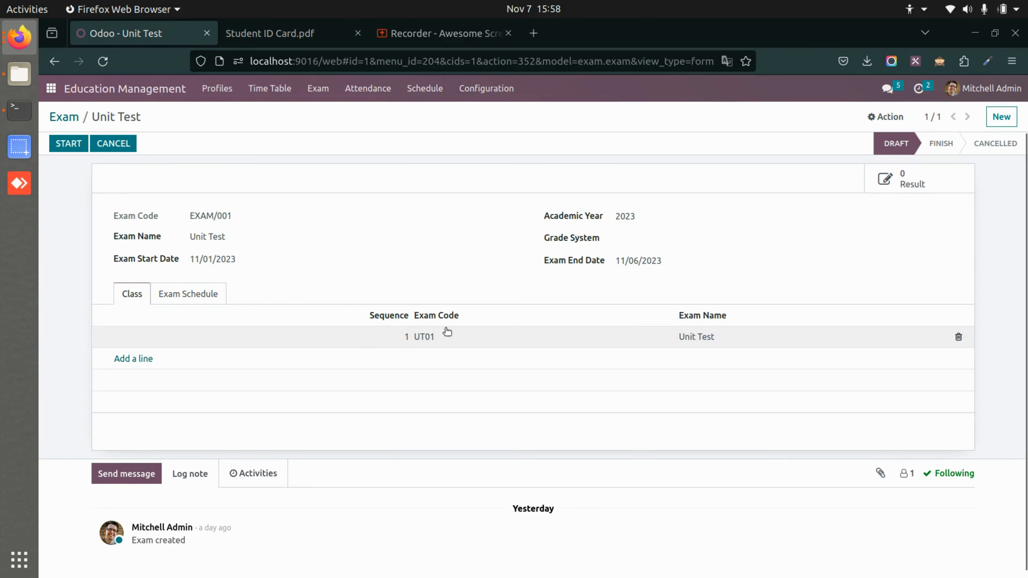
Add an exam schedule line with standard 5th and schedule Exam to the Unit Test exam, and save it.
{"action": "left_click", "coordinate": [198, 291]}
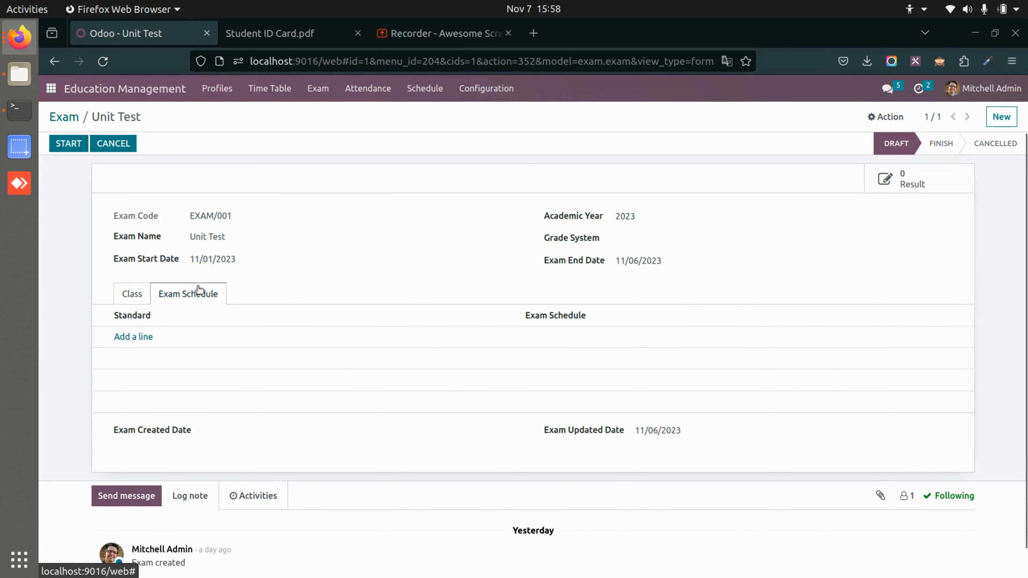
{"action": "left_click", "coordinate": [144, 336]}
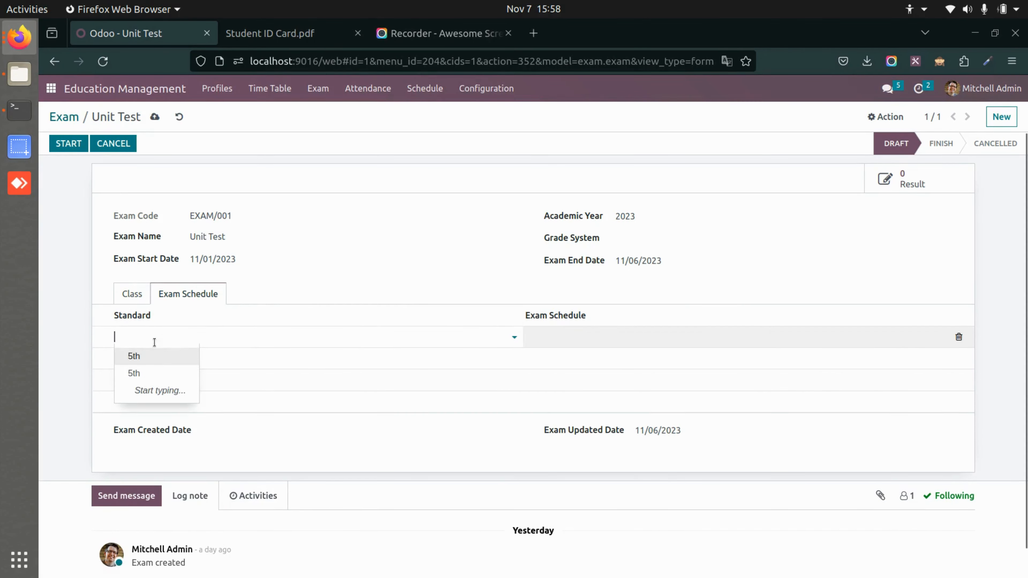
{"action": "left_click", "coordinate": [178, 356]}
{"action": "left_click", "coordinate": [600, 332]}
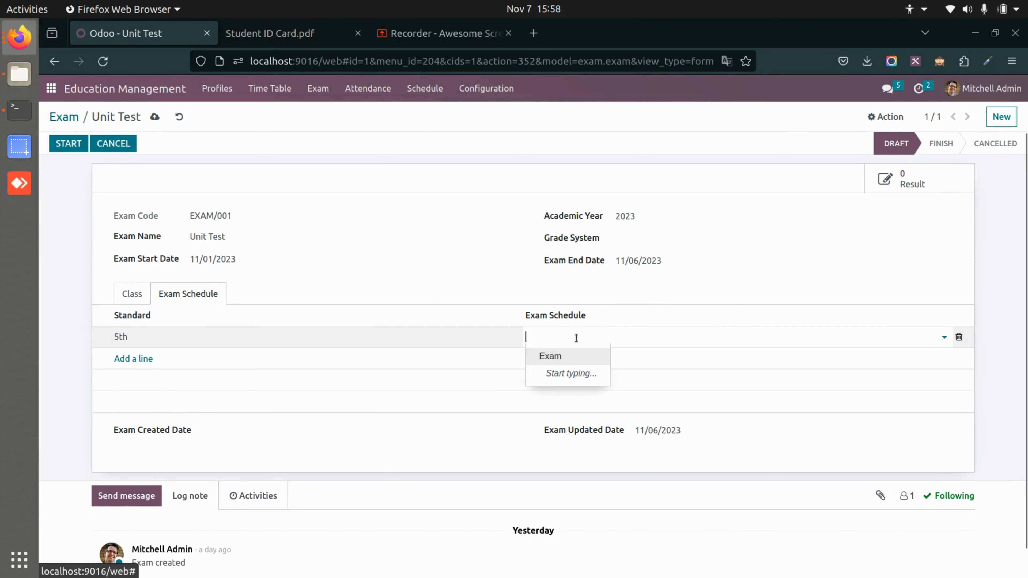
{"action": "left_click", "coordinate": [569, 360]}
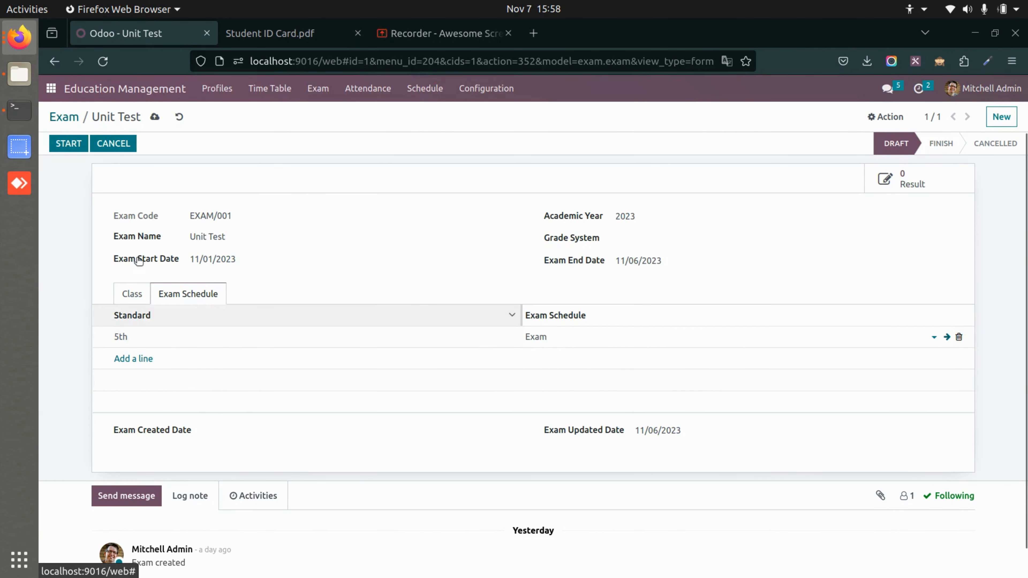
{"action": "left_click", "coordinate": [154, 117]}
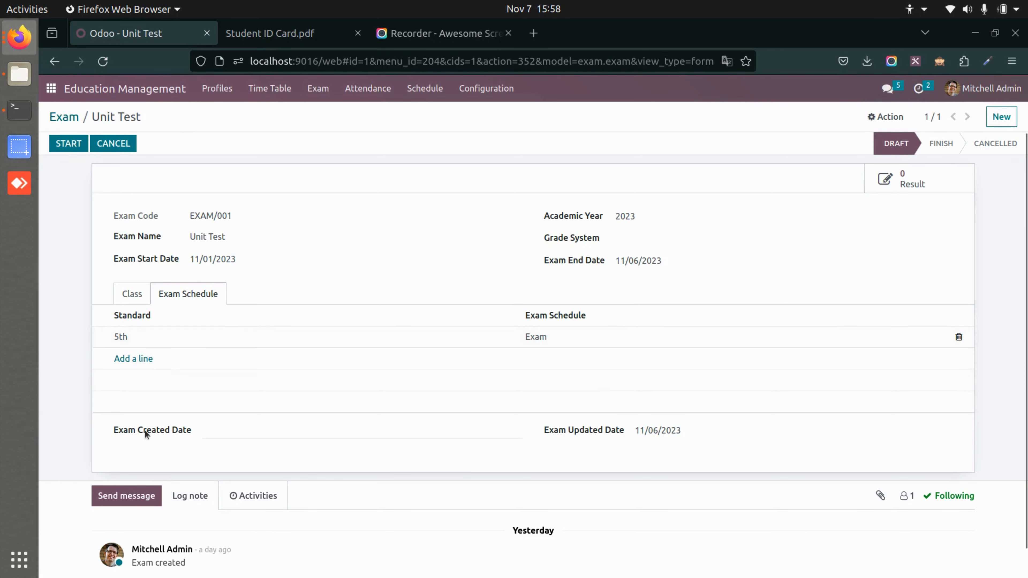
Start the Unit Test exam, check its class line, and mark the exam as finished.
{"action": "left_click", "coordinate": [75, 142]}
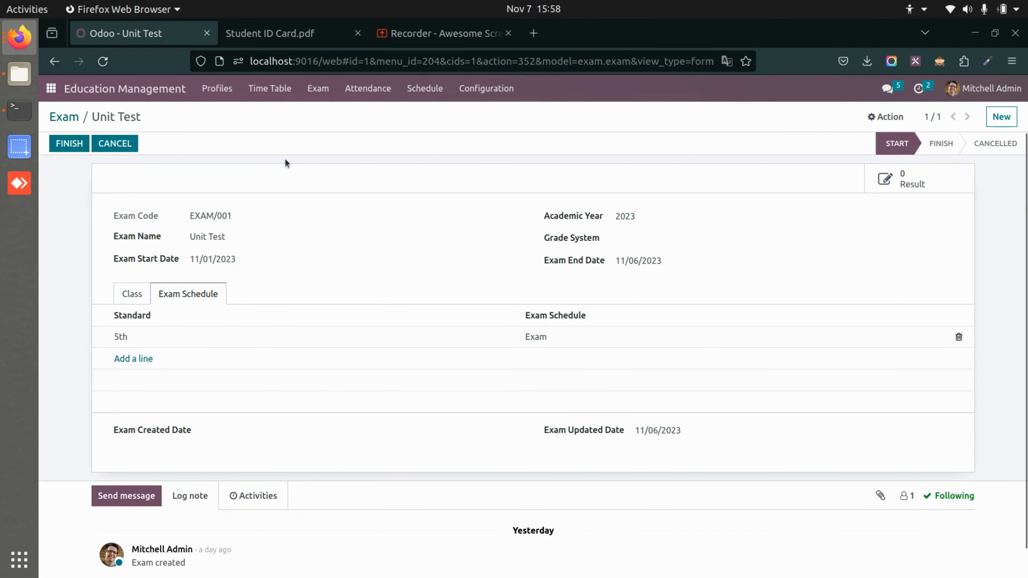
{"action": "left_click", "coordinate": [133, 292]}
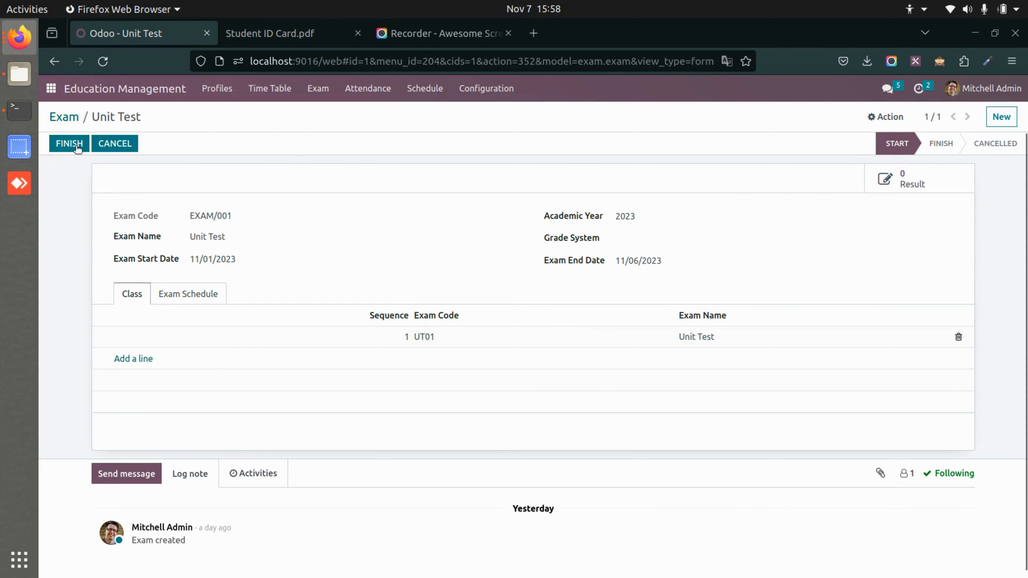
{"action": "left_click", "coordinate": [69, 144]}
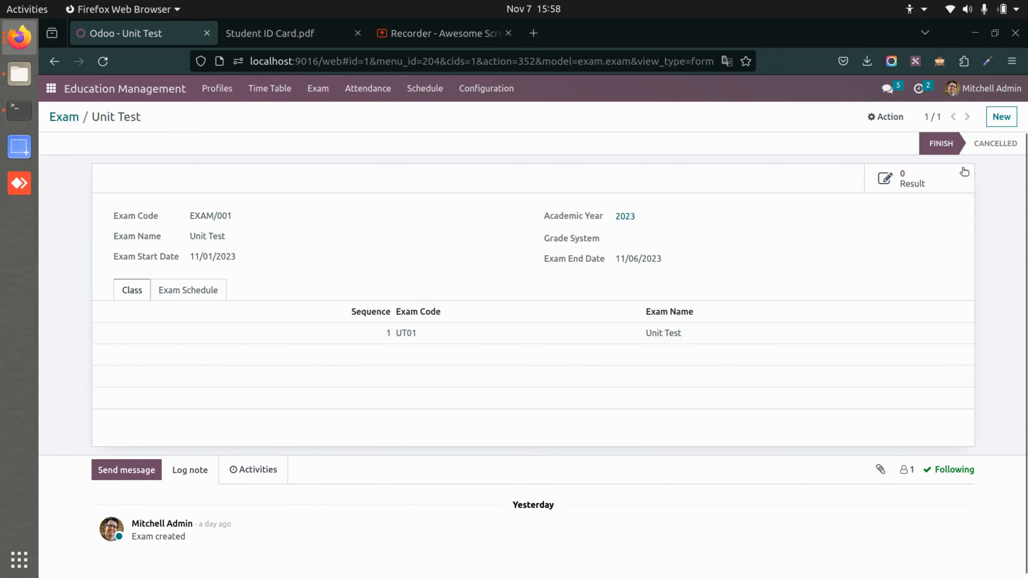
Create a new result from the exam with examination Unit Test and academic year 2023, and select the student.
{"action": "left_click", "coordinate": [910, 180]}
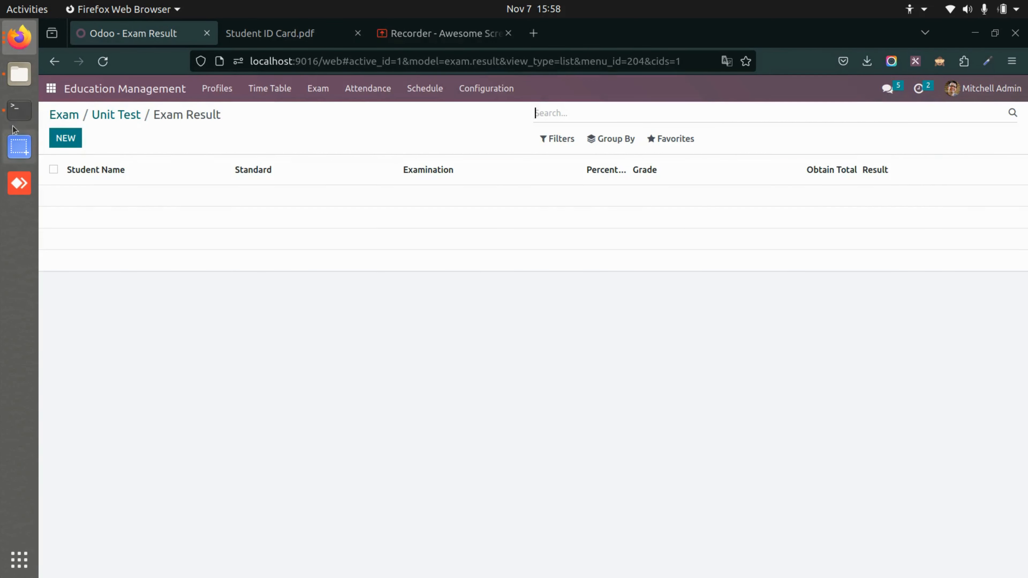
{"action": "left_click", "coordinate": [66, 138]}
{"action": "left_click", "coordinate": [215, 212]}
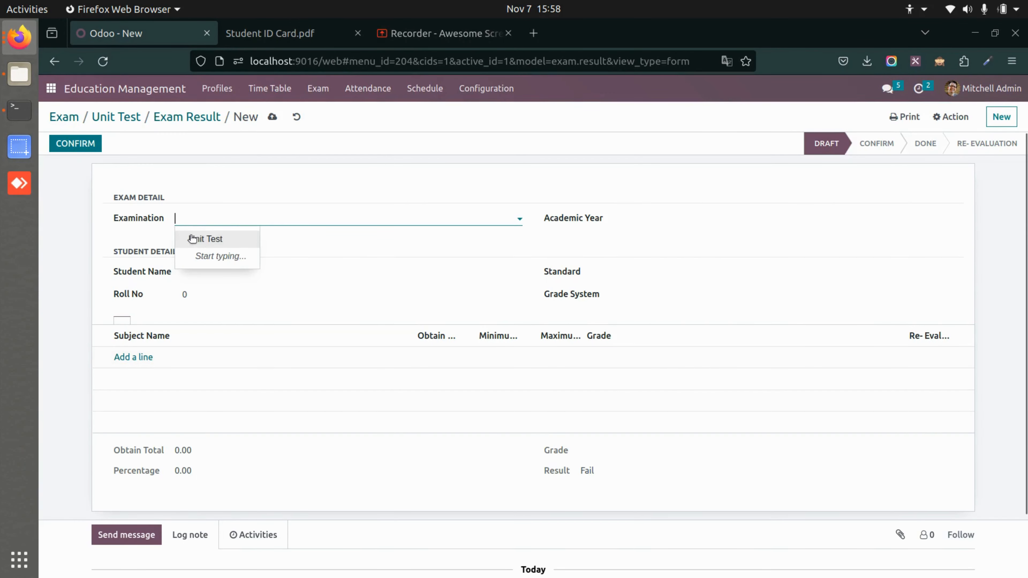
{"action": "left_click", "coordinate": [196, 238]}
{"action": "left_click", "coordinate": [768, 220]}
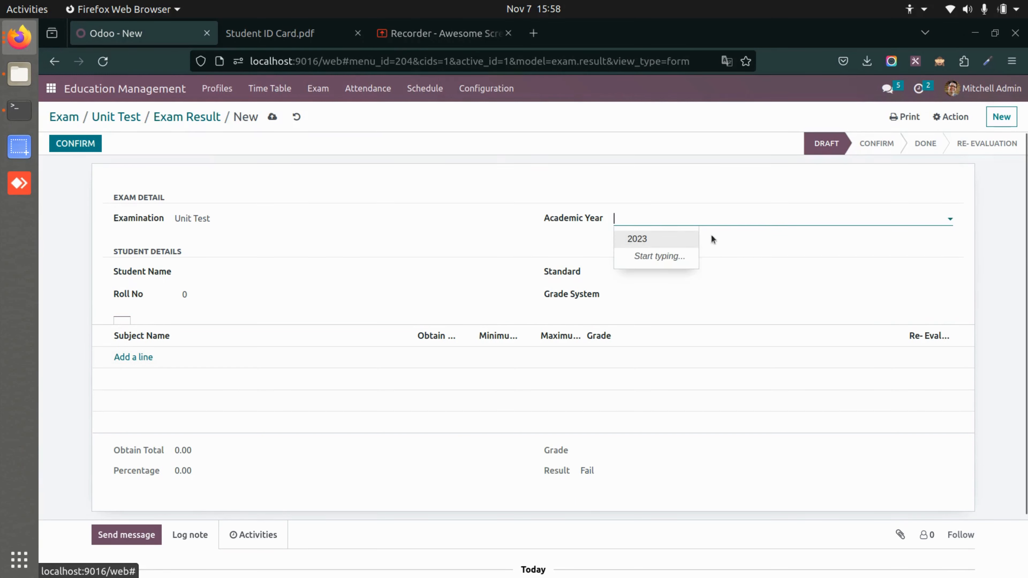
{"action": "left_click", "coordinate": [647, 239]}
{"action": "left_click", "coordinate": [312, 271]}
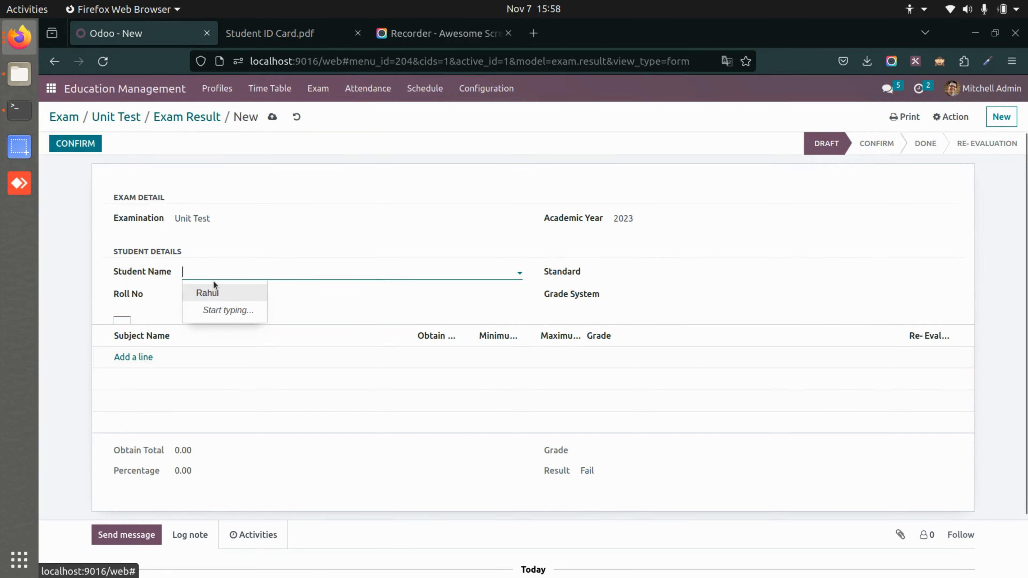
{"action": "left_click", "coordinate": [212, 291]}
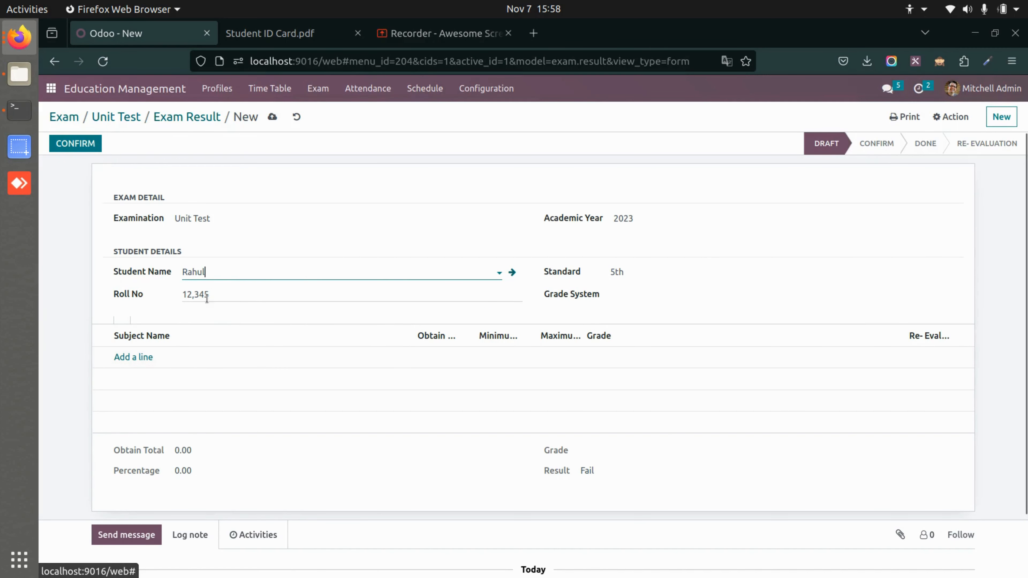
Add a Maths subject line to the exam result with obtained marks of 67.
{"action": "left_click", "coordinate": [129, 358]}
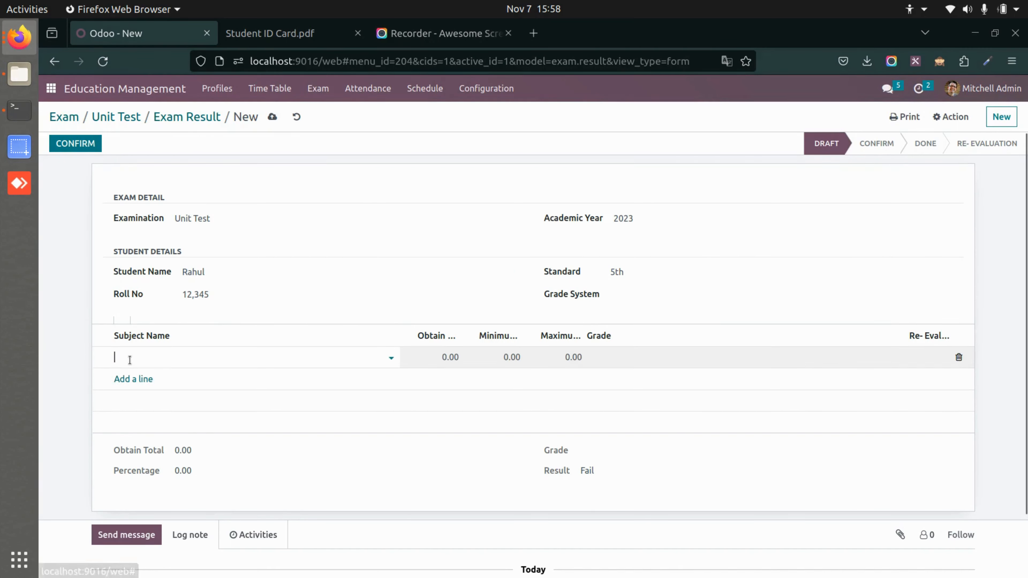
{"action": "left_click", "coordinate": [141, 377]}
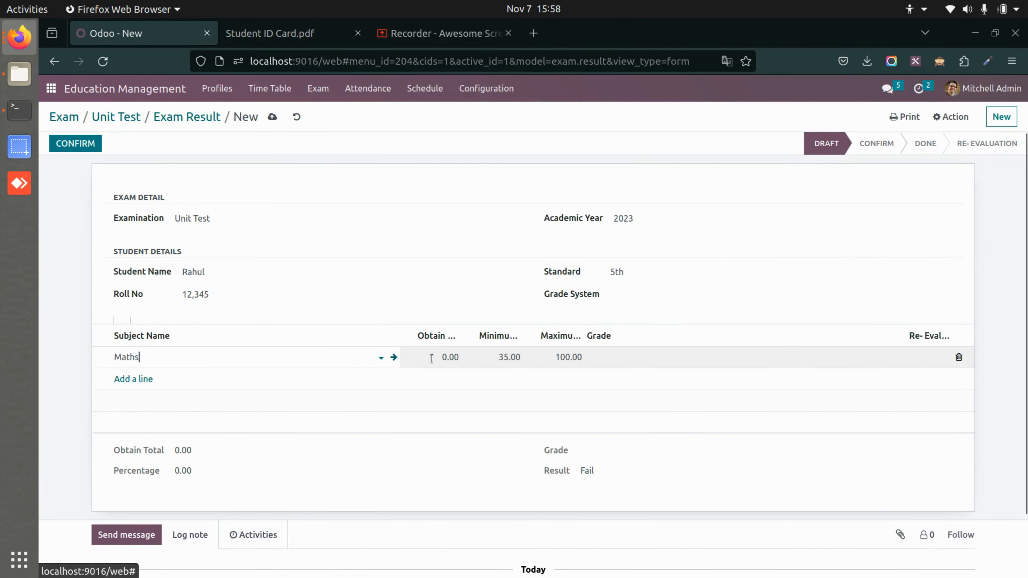
{"action": "left_click", "coordinate": [431, 359]}
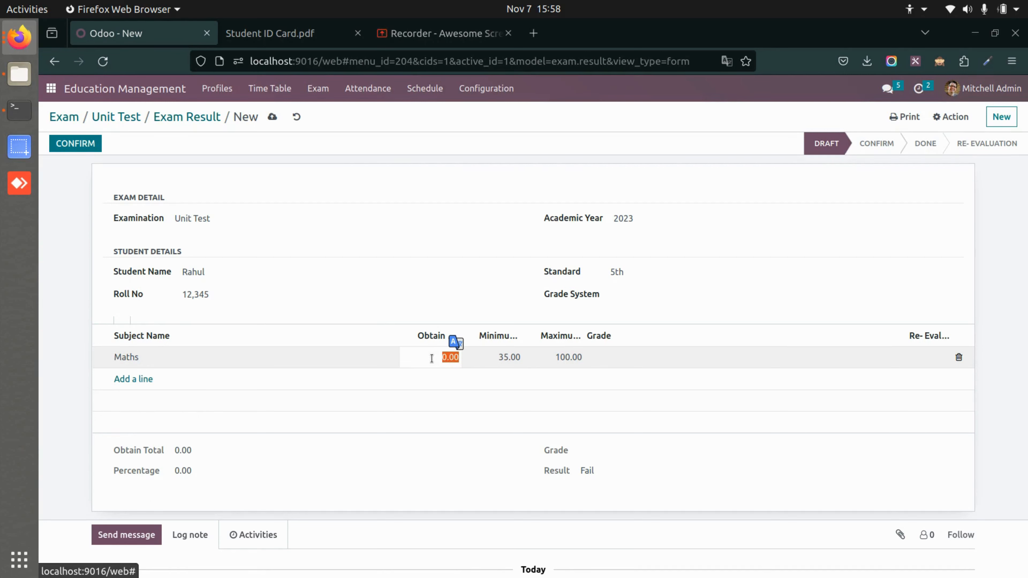
{"action": "type", "text": "67"}
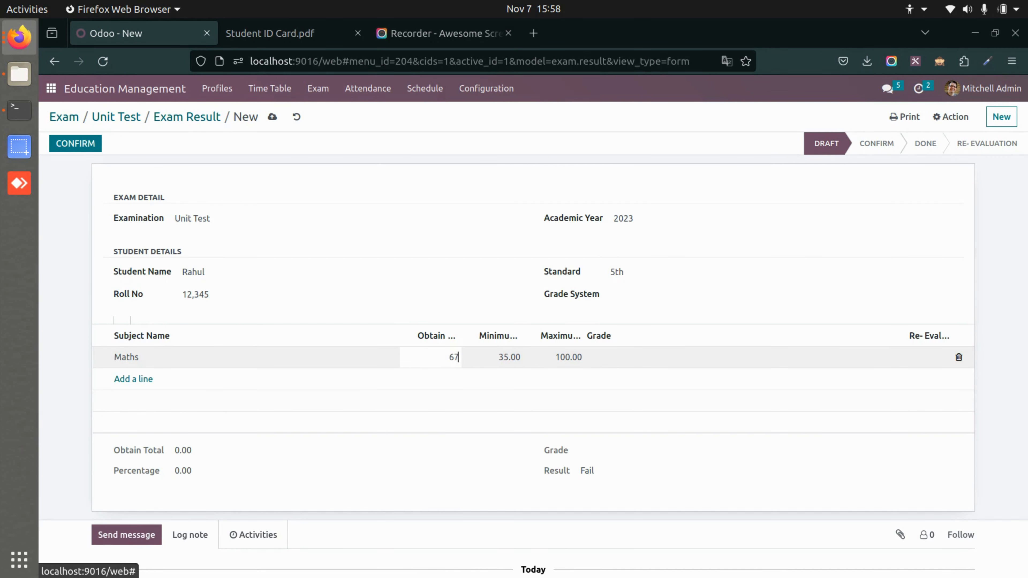
{"action": "left_click", "coordinate": [656, 356]}
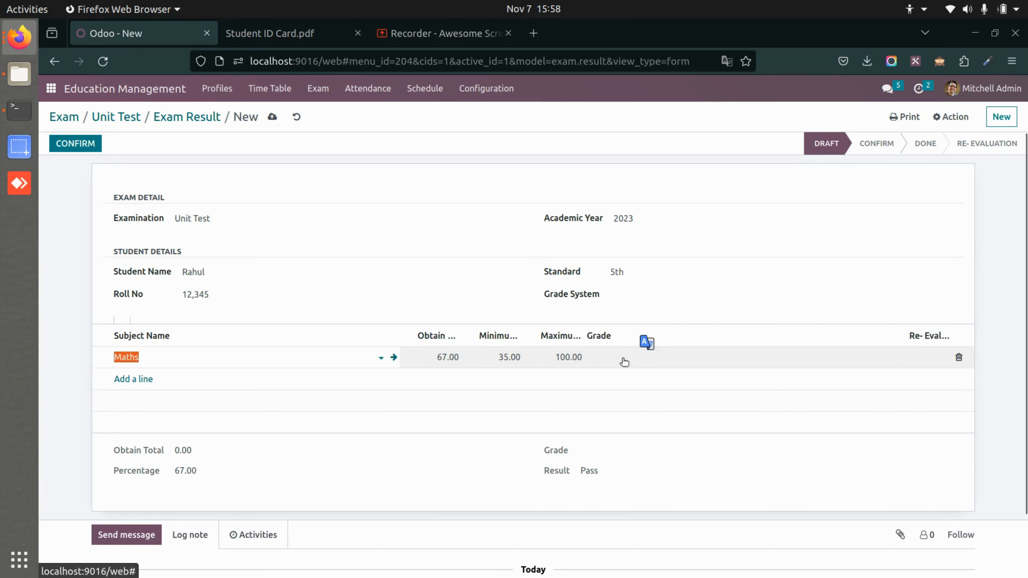
{"action": "left_click", "coordinate": [415, 502]}
{"action": "left_click", "coordinate": [701, 359]}
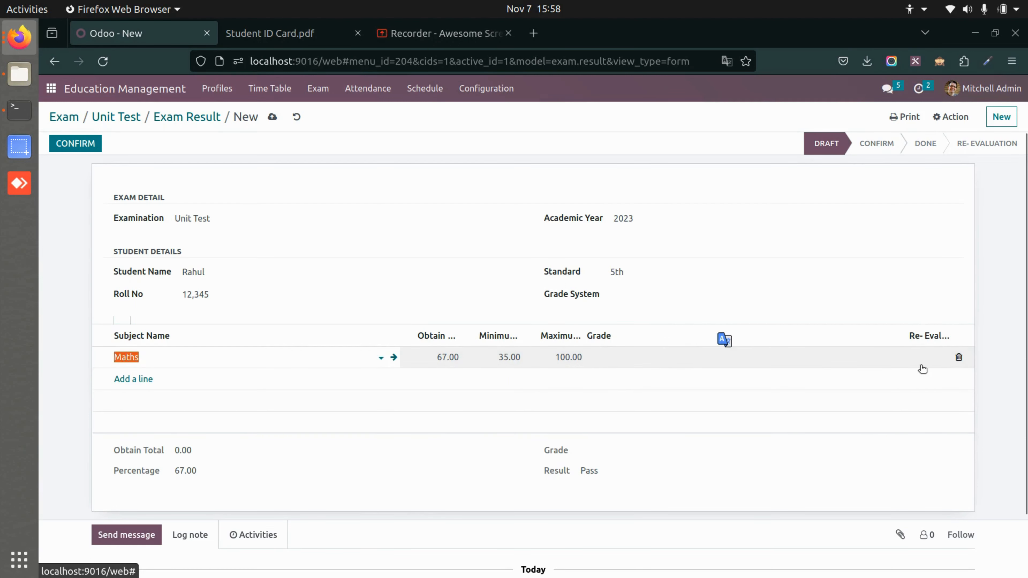
{"action": "left_click", "coordinate": [405, 454]}
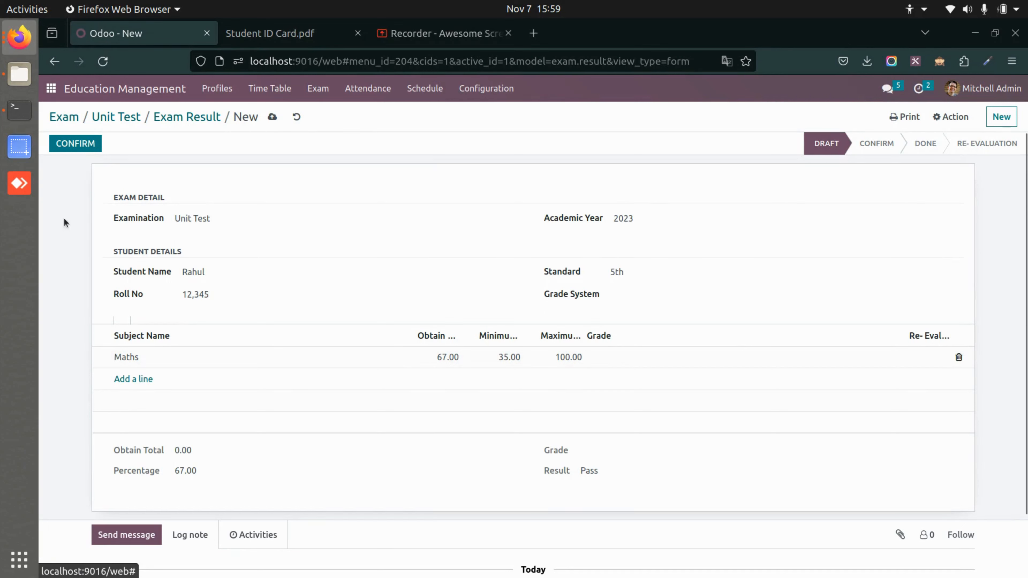
Confirm the Unit Test exam result, check its pass/fail result, and set it to done.
{"action": "left_click", "coordinate": [75, 143]}
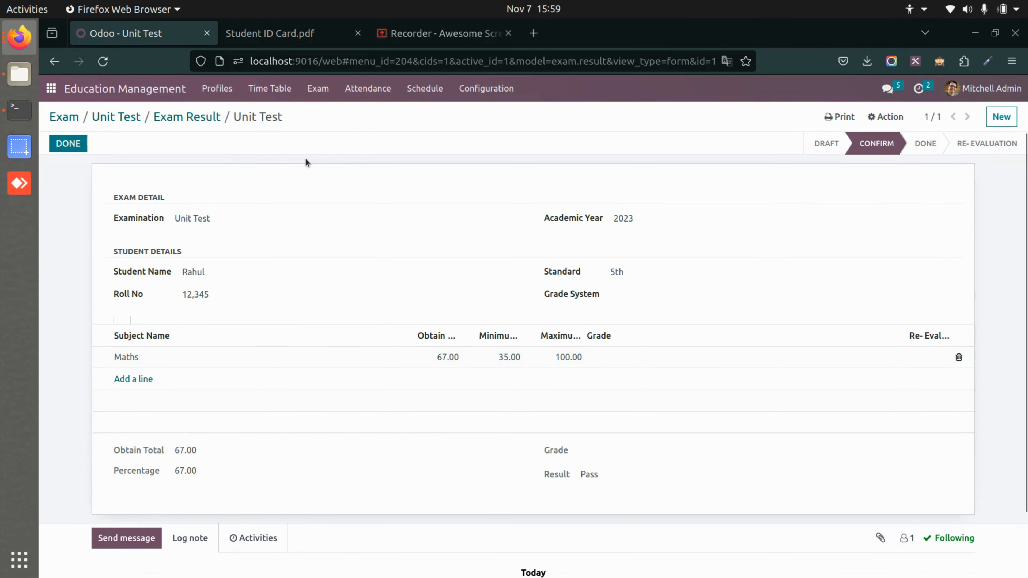
{"action": "double_click", "coordinate": [582, 473]}
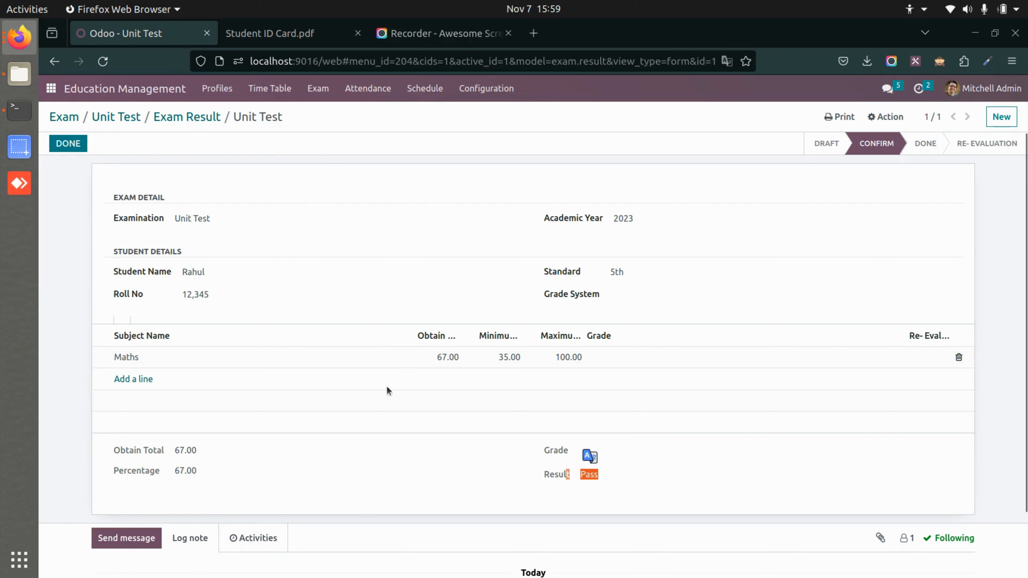
{"action": "left_click", "coordinate": [80, 139]}
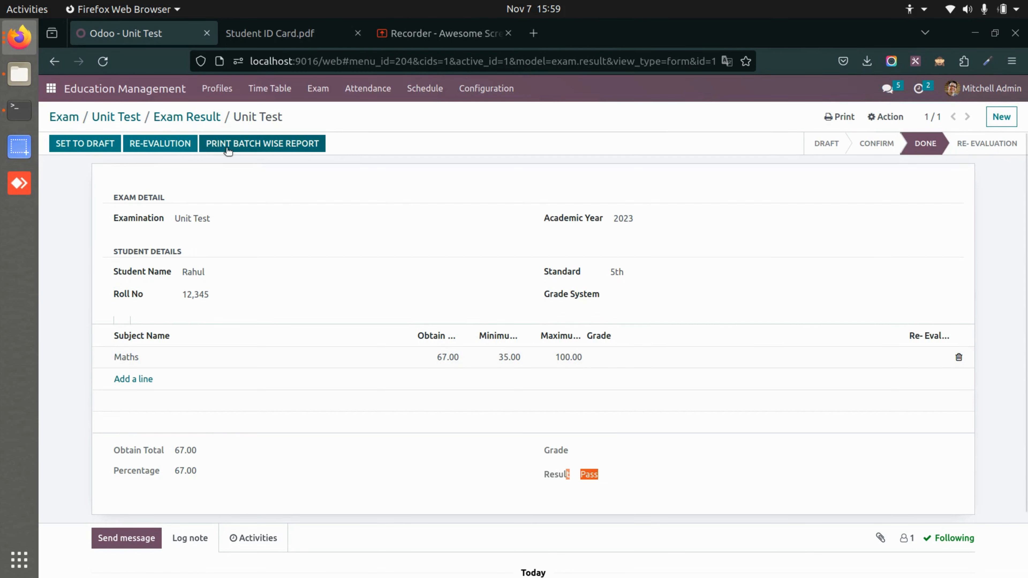
Go back to the Unit Test exam record and open the list of regular exams.
{"action": "left_click", "coordinate": [122, 118]}
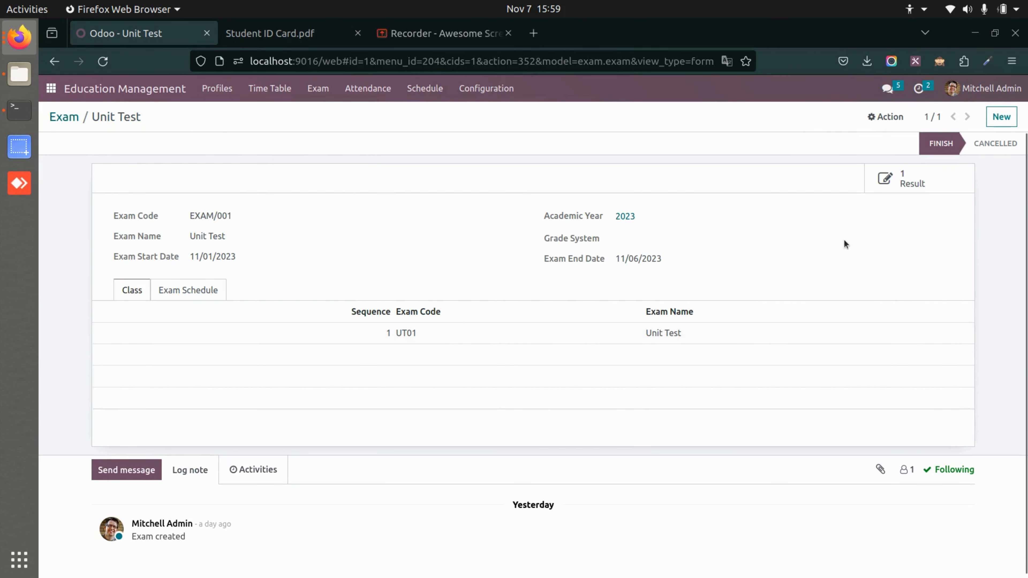
{"action": "left_click", "coordinate": [318, 94]}
{"action": "left_click", "coordinate": [351, 132]}
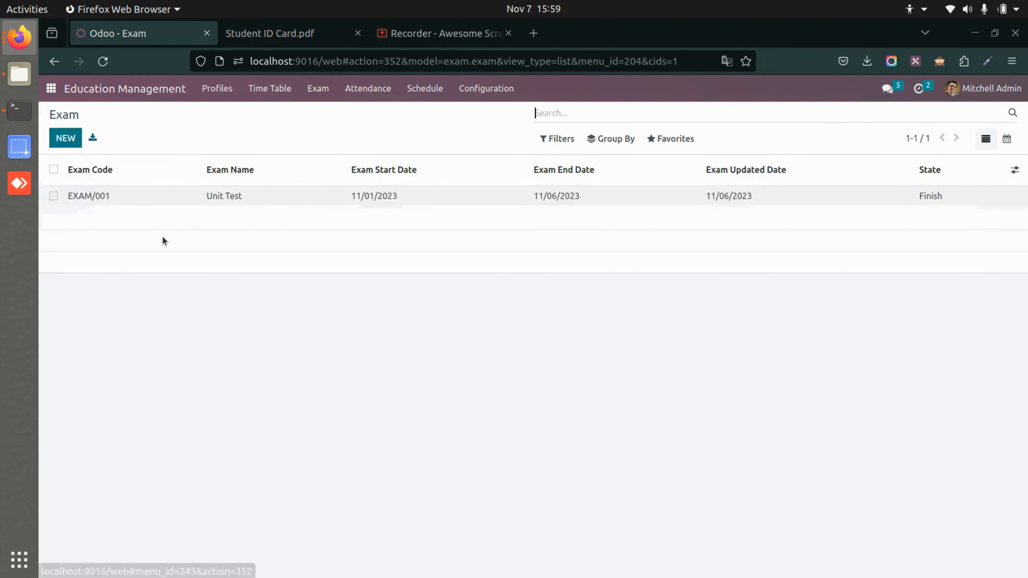
Open the student's Unit Test record from the regular exam results, print its Exam Result PDF, and review the report.
{"action": "left_click", "coordinate": [319, 89]}
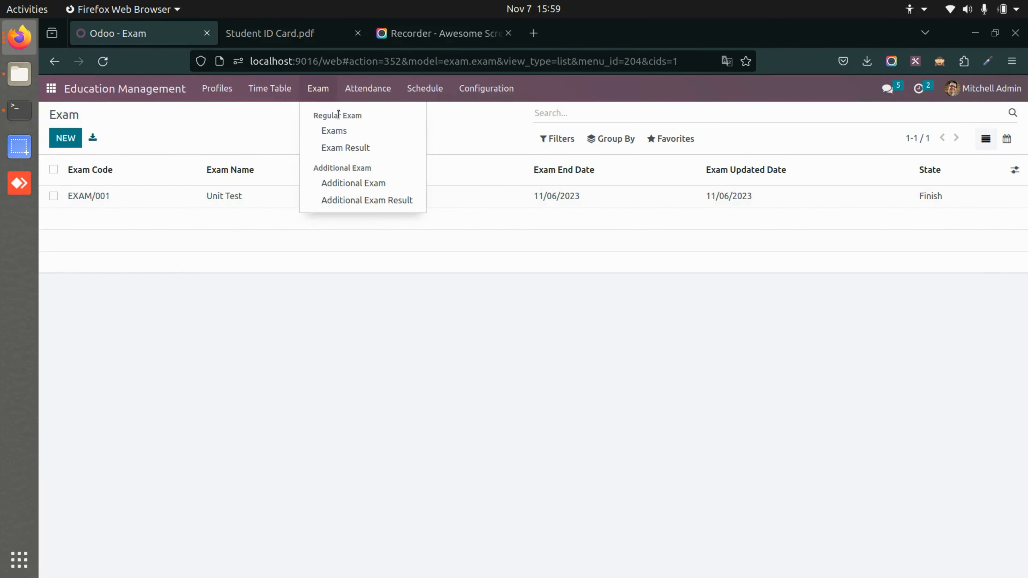
{"action": "left_click", "coordinate": [354, 147]}
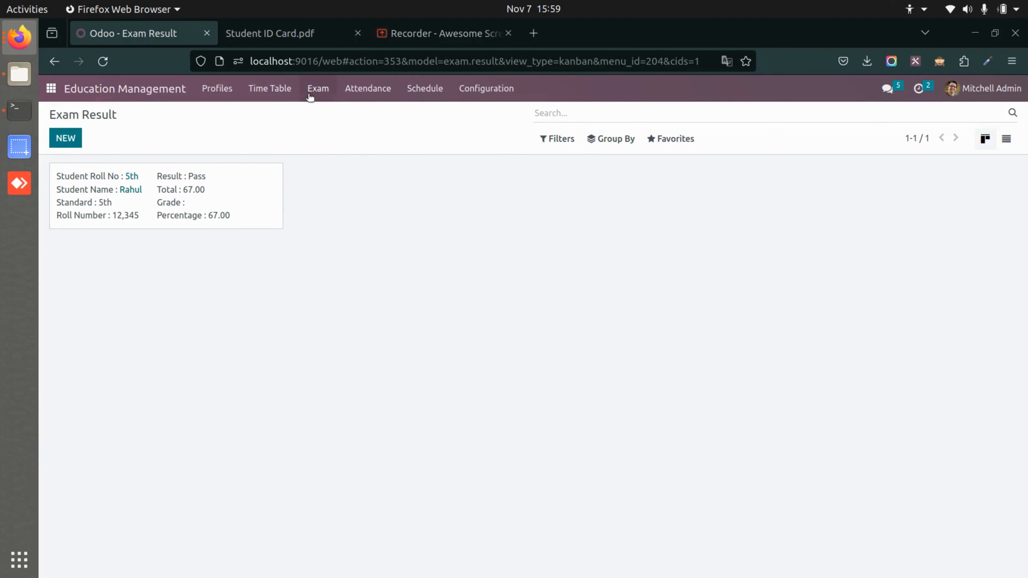
{"action": "left_click", "coordinate": [236, 206]}
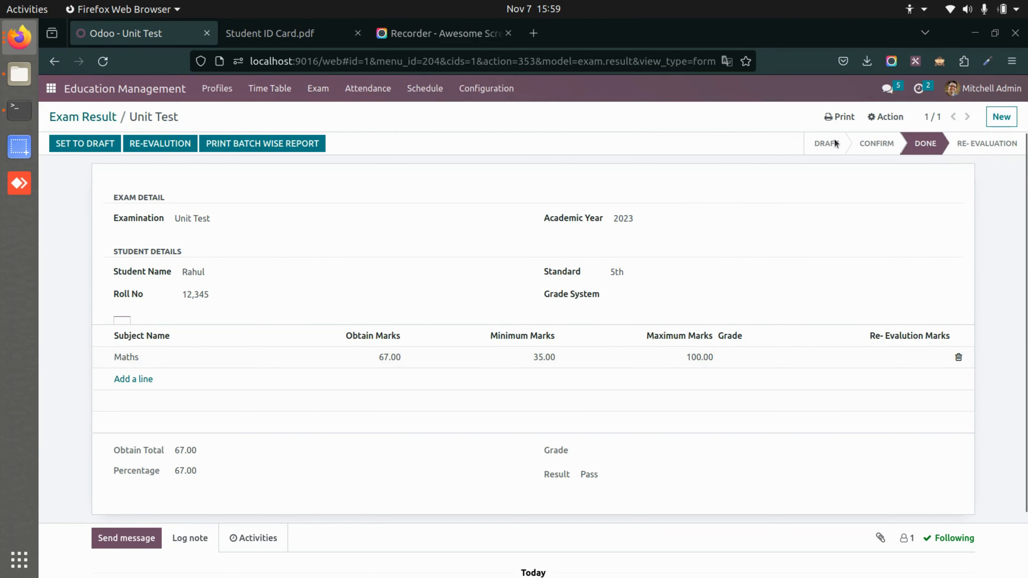
{"action": "left_click", "coordinate": [839, 116]}
{"action": "left_click", "coordinate": [859, 138]}
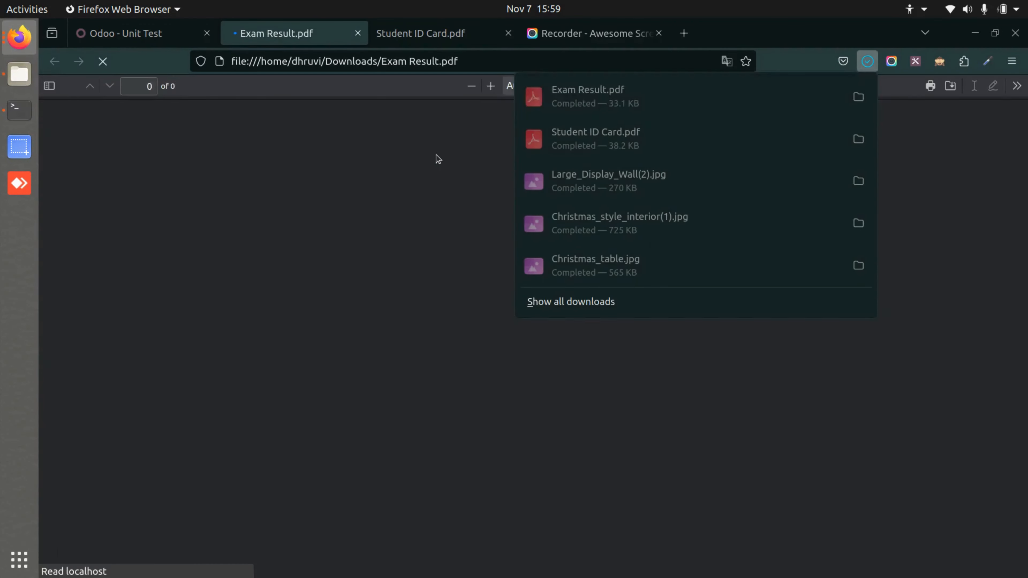
{"action": "scroll", "coordinate": [444, 429], "scroll_direction": "down", "scroll_amount": 3}
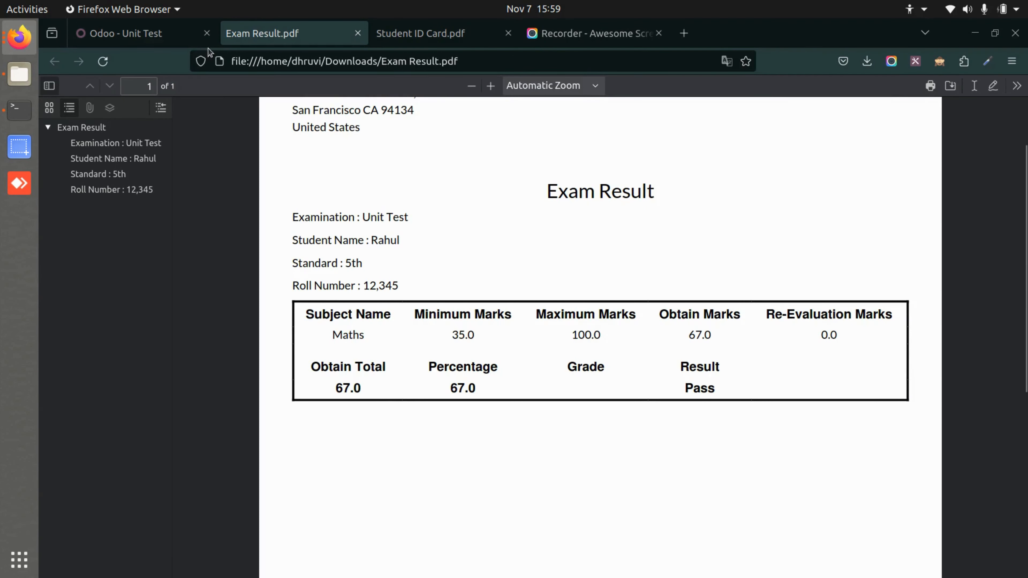
{"action": "left_click", "coordinate": [134, 33]}
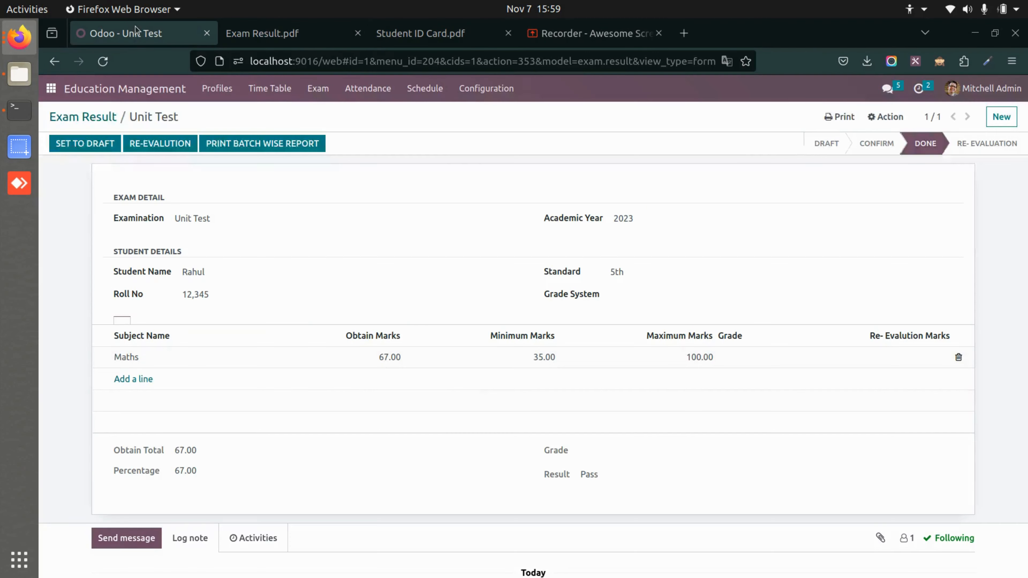
Look over a blank additional exam form and the additional exam results page.
{"action": "left_click", "coordinate": [316, 87]}
{"action": "left_click", "coordinate": [371, 185]}
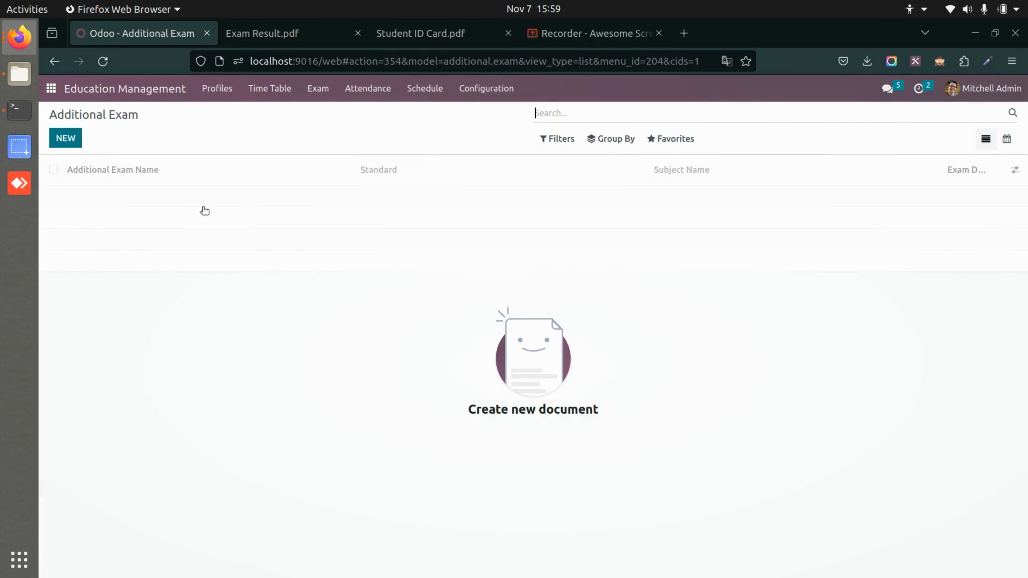
{"action": "left_click", "coordinate": [65, 138]}
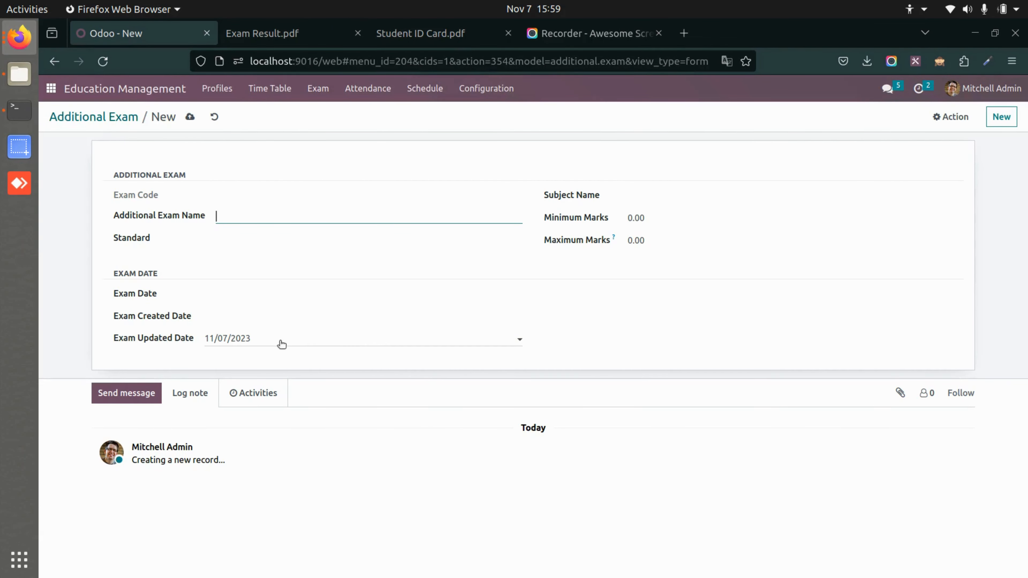
{"action": "left_click", "coordinate": [323, 90]}
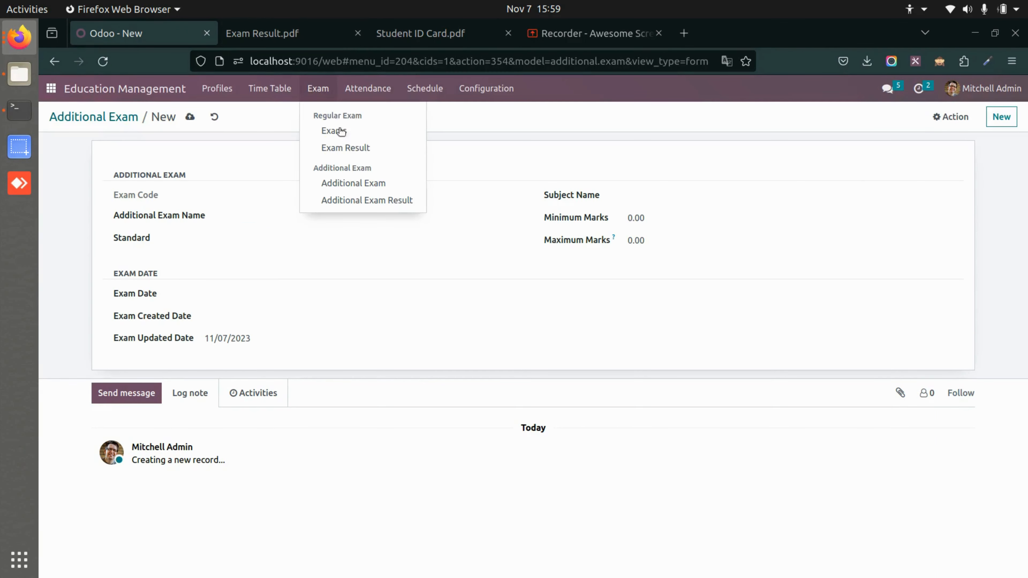
{"action": "left_click", "coordinate": [367, 200]}
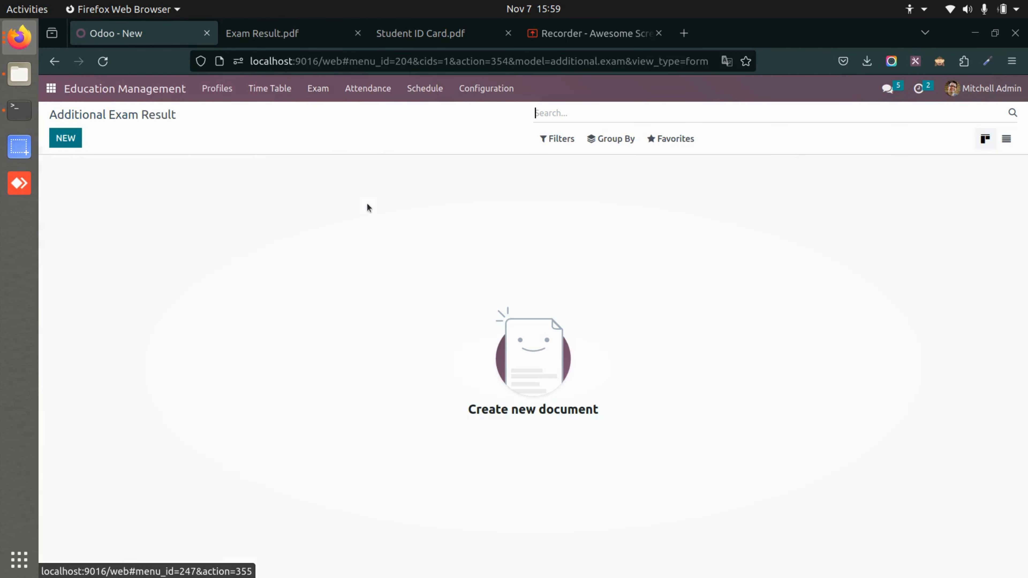
Review the existing daily attendance sheet dated 11/06/2023 for Class A and return to the list.
{"action": "left_click", "coordinate": [364, 90]}
{"action": "left_click", "coordinate": [387, 114]}
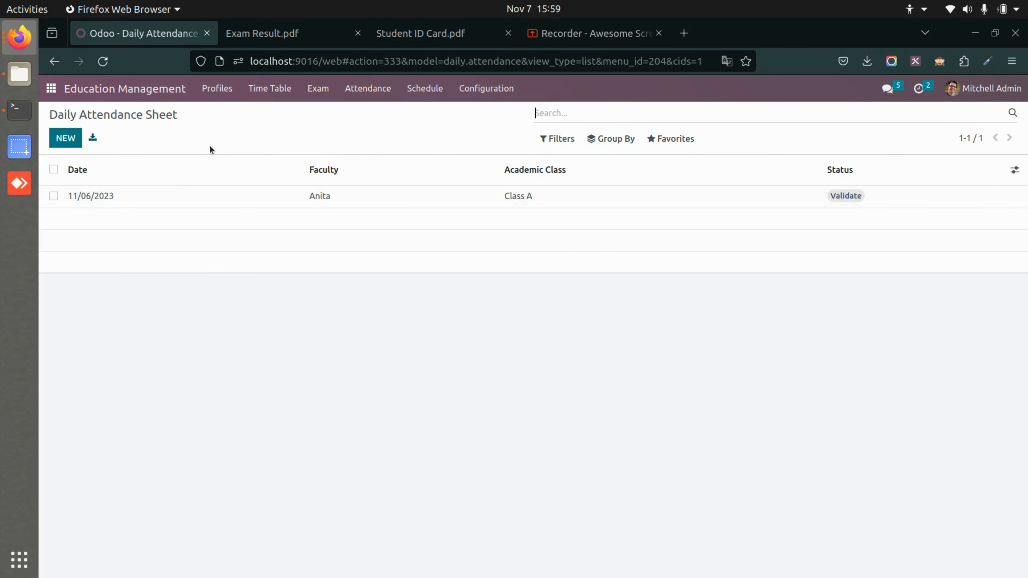
{"action": "left_click", "coordinate": [208, 198]}
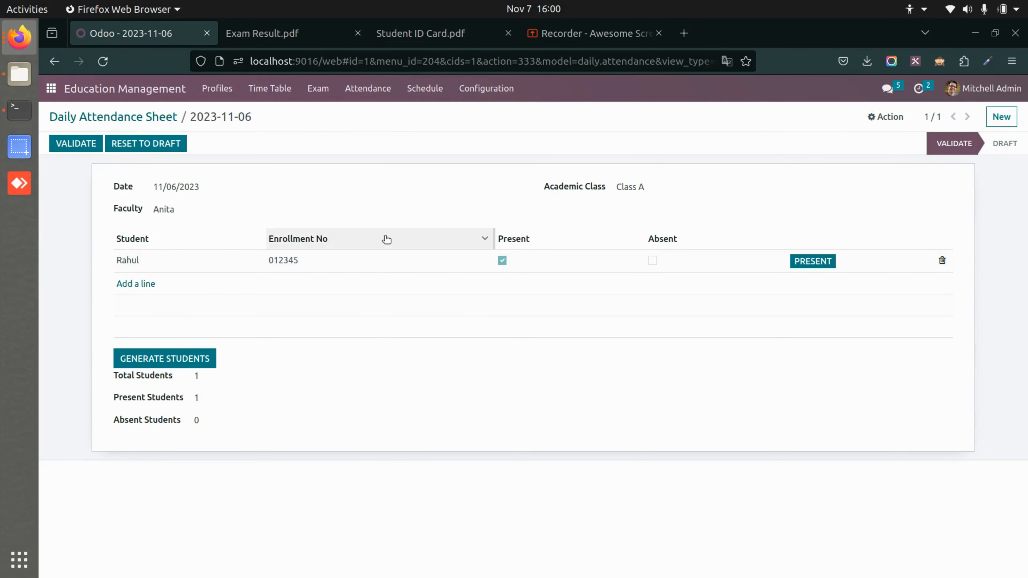
{"action": "left_click", "coordinate": [134, 119]}
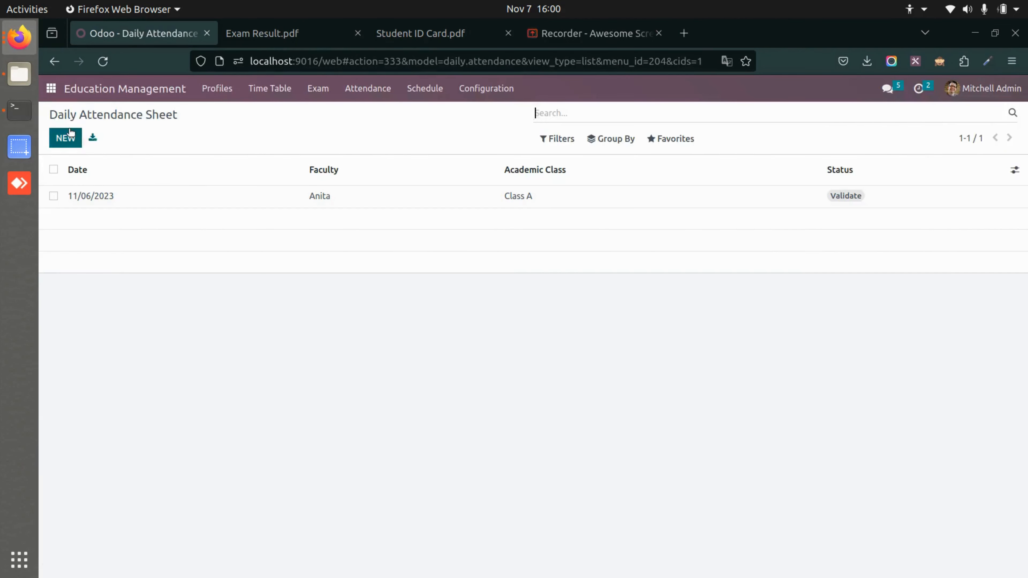
Create a daily attendance sheet dated 11/07/2023 with the faculty member selected and academic class Class A.
{"action": "left_click", "coordinate": [66, 138]}
{"action": "left_click", "coordinate": [223, 195]}
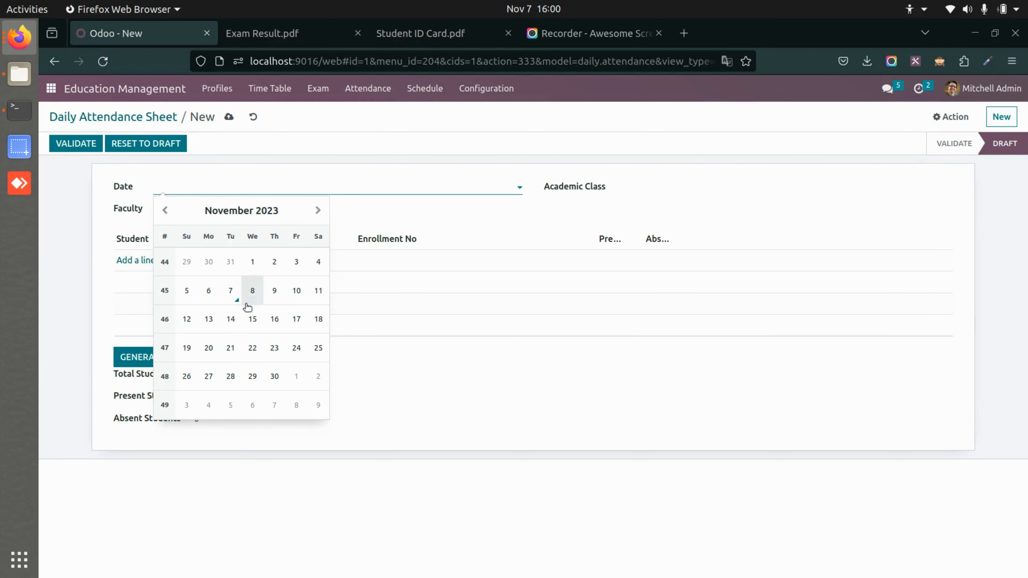
{"action": "left_click", "coordinate": [232, 295]}
{"action": "left_click", "coordinate": [258, 210]}
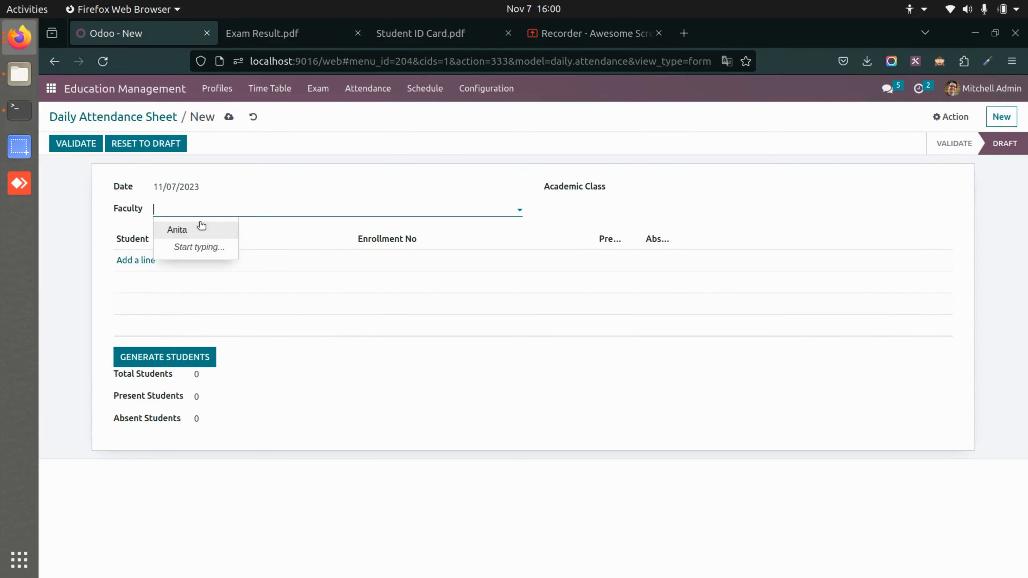
{"action": "left_click", "coordinate": [201, 226]}
{"action": "left_click", "coordinate": [672, 188]}
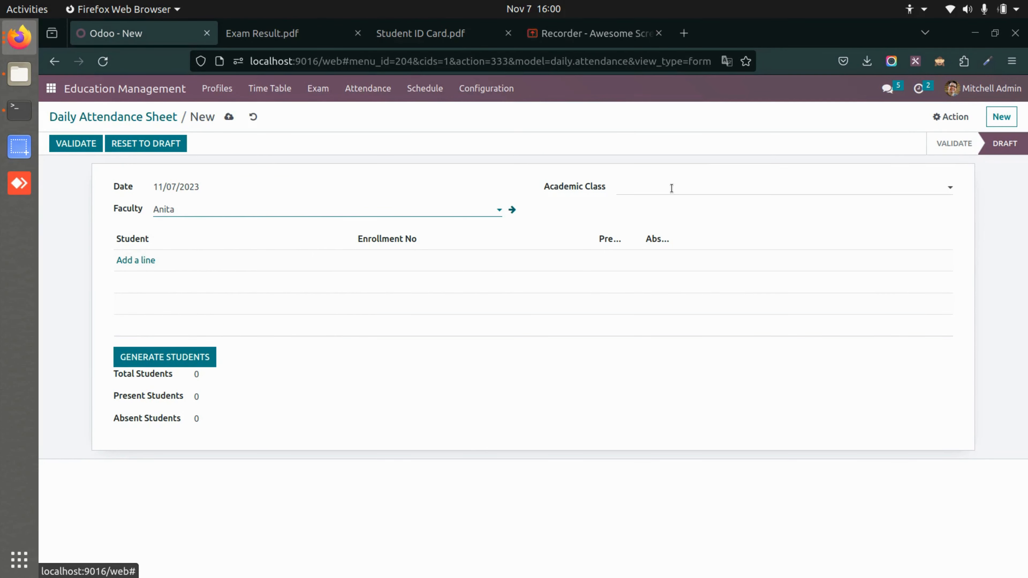
{"action": "left_click", "coordinate": [668, 209]}
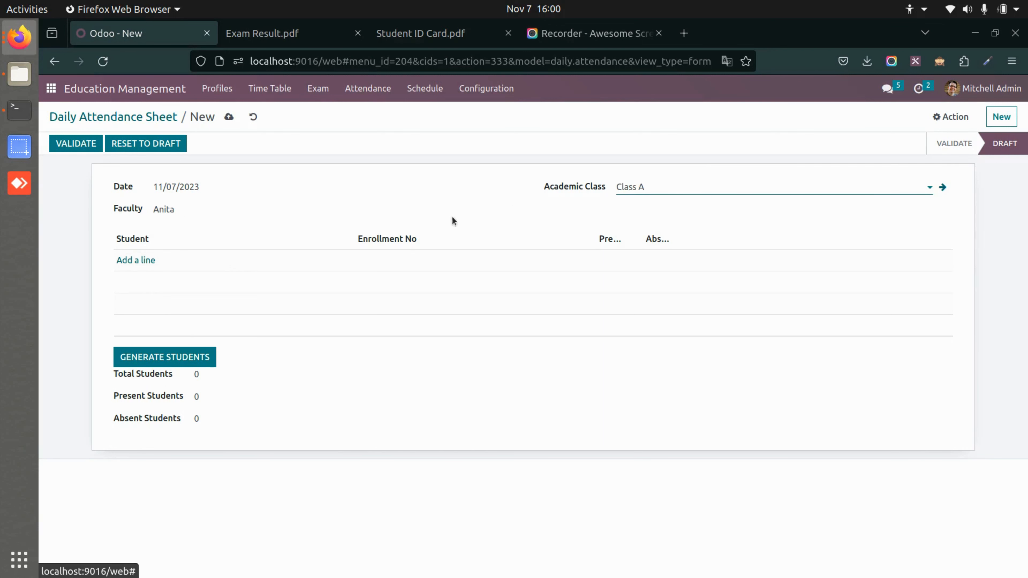
Add the student to the new attendance sheet, save it, and mark the student present.
{"action": "left_click", "coordinate": [142, 260]}
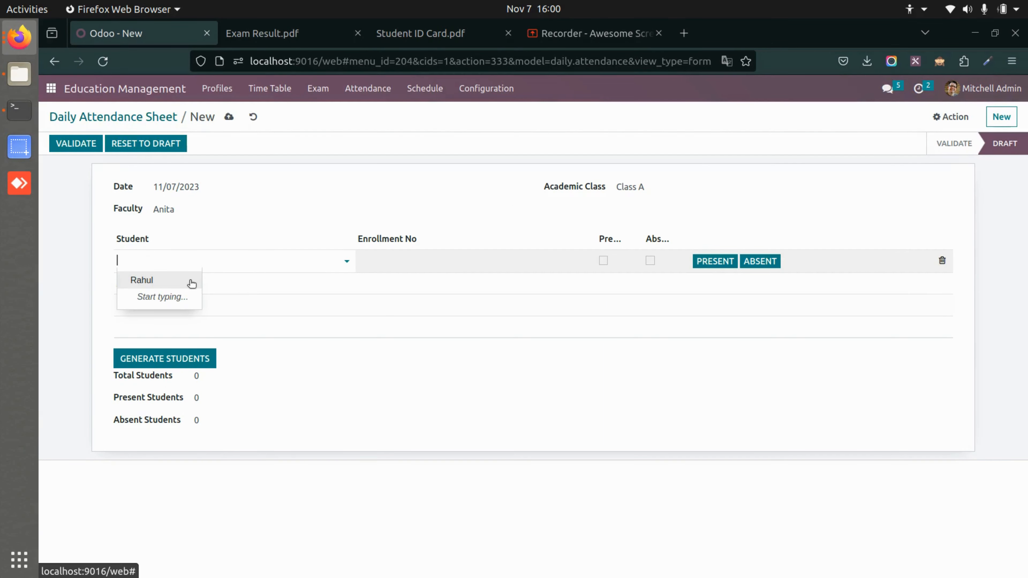
{"action": "left_click", "coordinate": [190, 279]}
{"action": "left_click", "coordinate": [713, 260]}
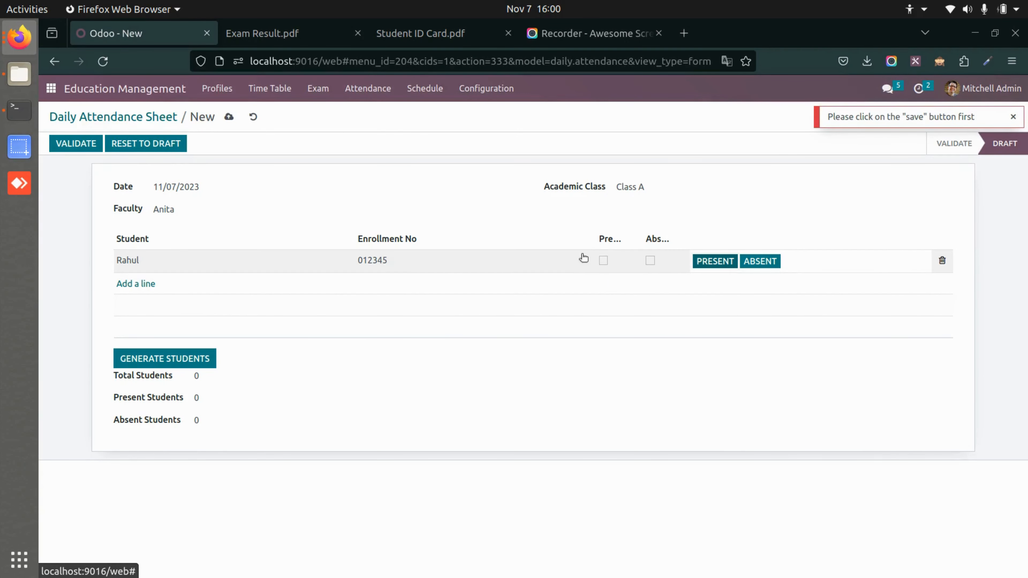
{"action": "left_click", "coordinate": [229, 116]}
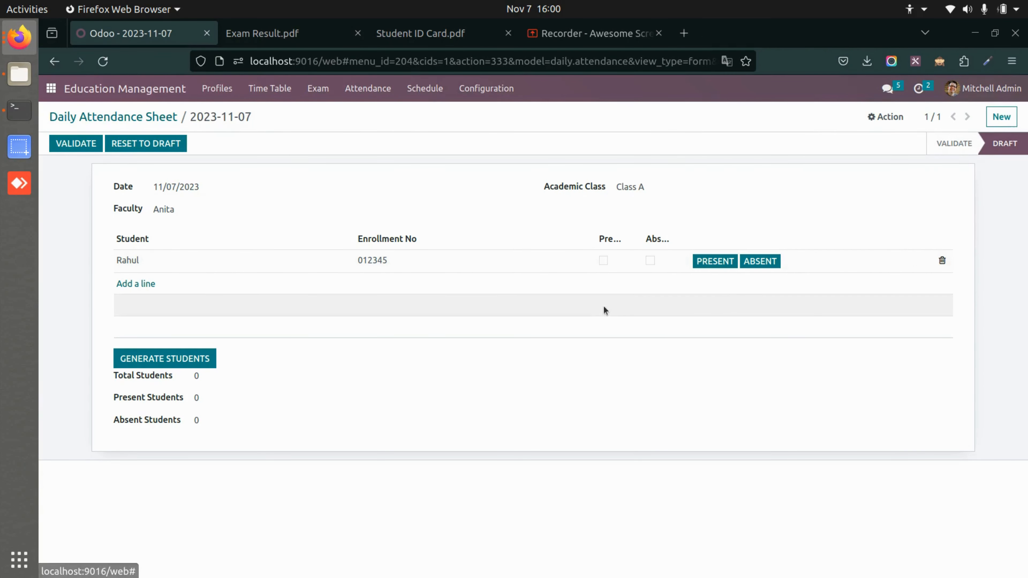
{"action": "left_click", "coordinate": [720, 262]}
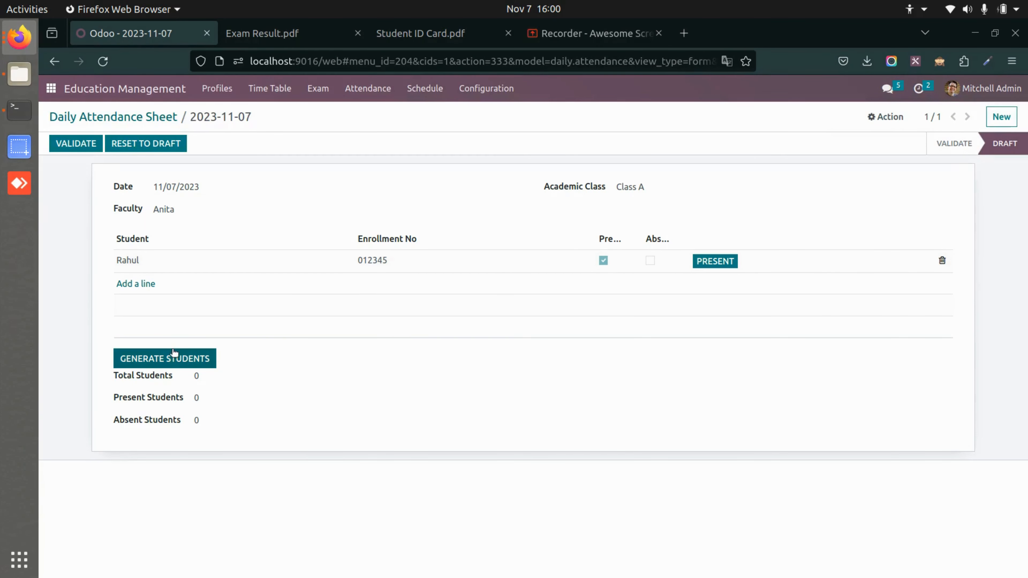
Generate the student totals on the 11/07/2023 attendance sheet and validate the sheet.
{"action": "left_click", "coordinate": [174, 357]}
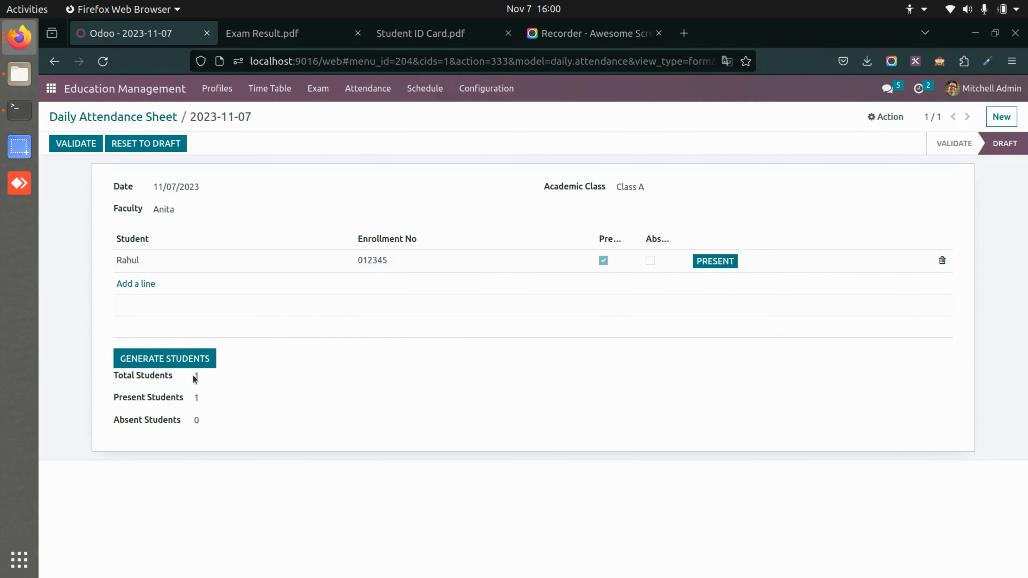
{"action": "left_click", "coordinate": [78, 143]}
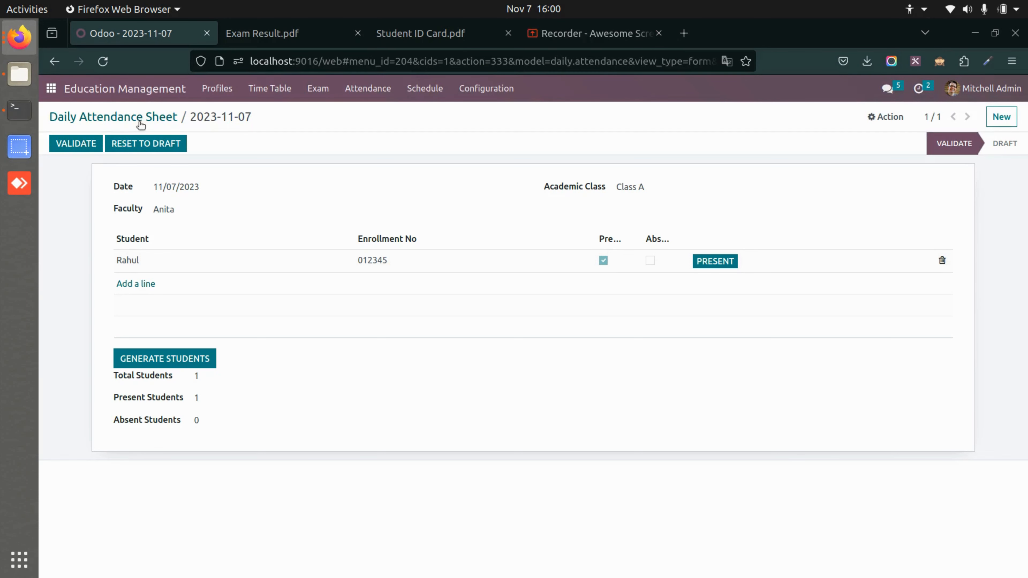
Return to the daily attendance list and open a blank leave request form.
{"action": "left_click", "coordinate": [125, 118]}
{"action": "left_click", "coordinate": [381, 90]}
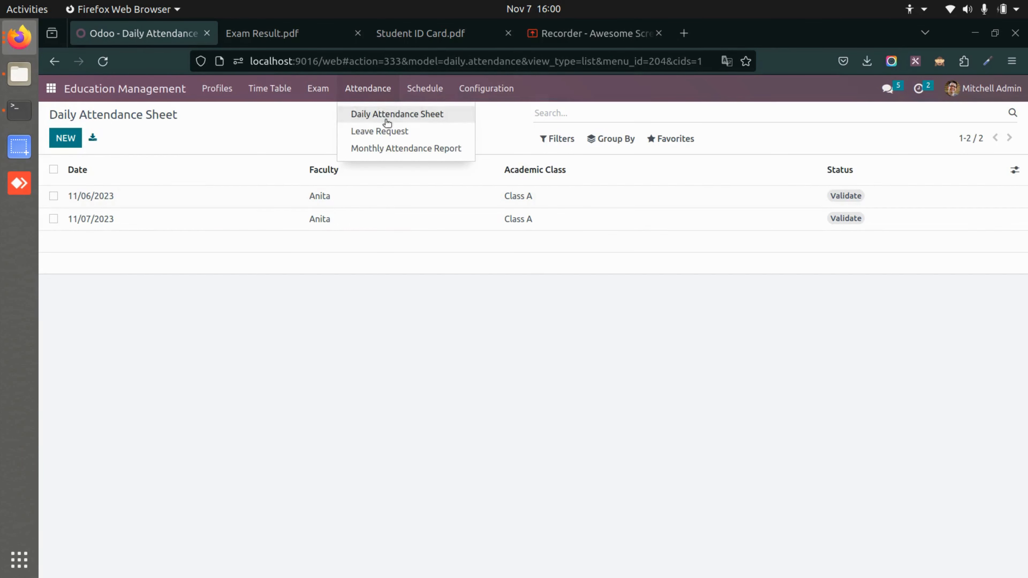
{"action": "left_click", "coordinate": [392, 132]}
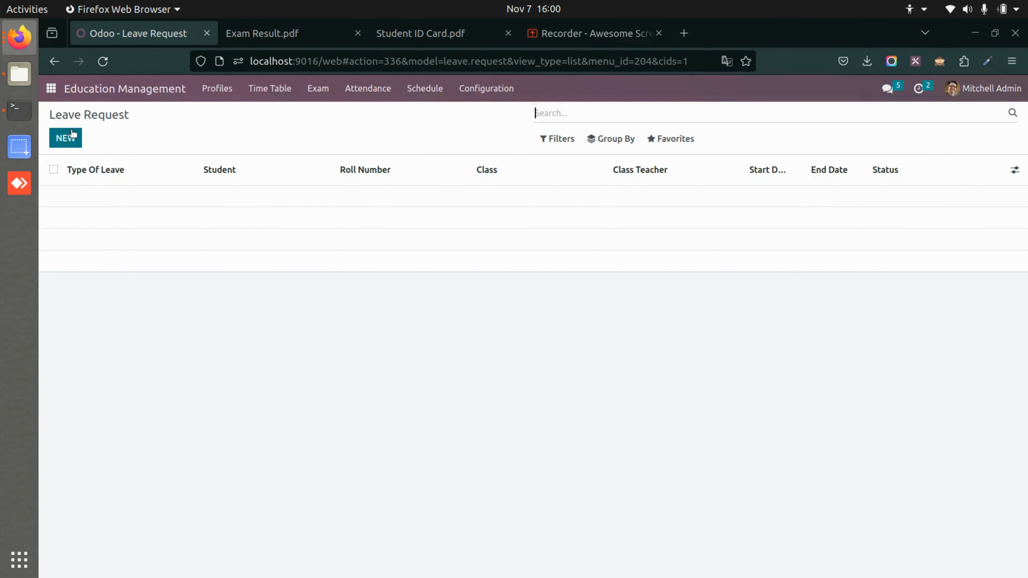
{"action": "left_click", "coordinate": [72, 133]}
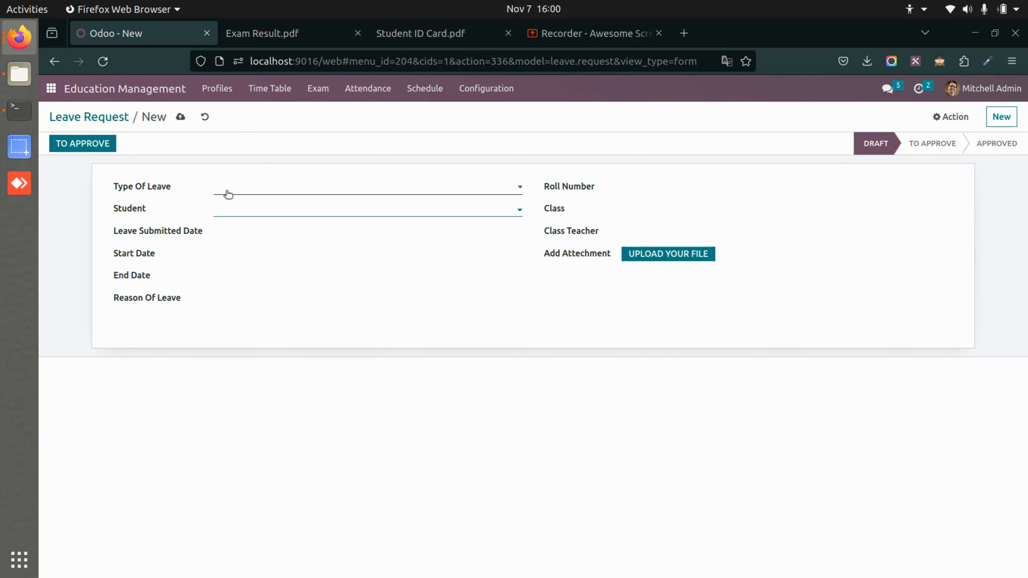
Examine the leave request fields, try to submit the empty form for approval, and return to the leave request list.
{"action": "left_click", "coordinate": [228, 193]}
{"action": "left_click", "coordinate": [263, 193]}
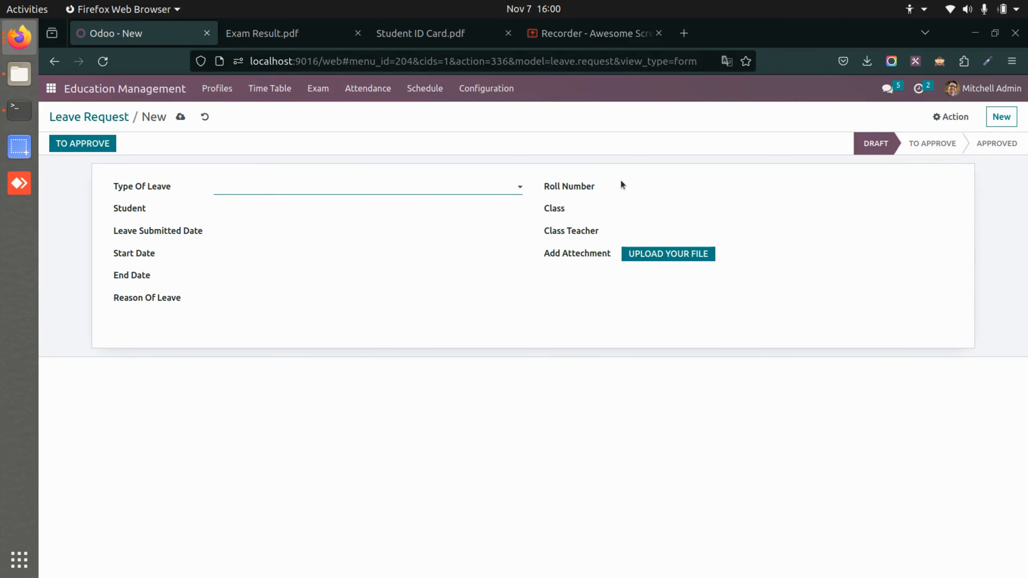
{"action": "left_click", "coordinate": [328, 193]}
{"action": "left_click", "coordinate": [702, 186]}
{"action": "left_click", "coordinate": [77, 143]}
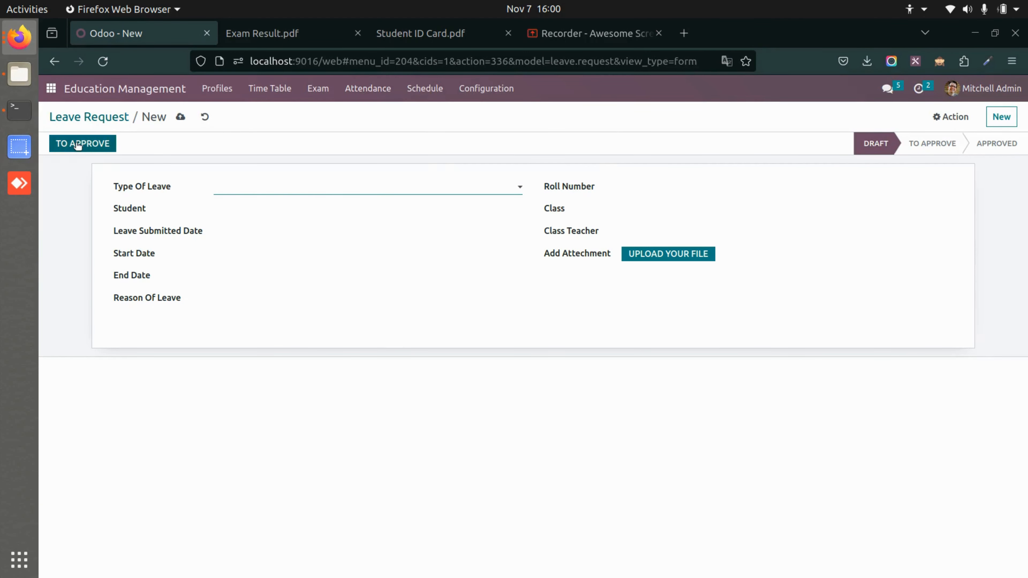
{"action": "left_click", "coordinate": [110, 116]}
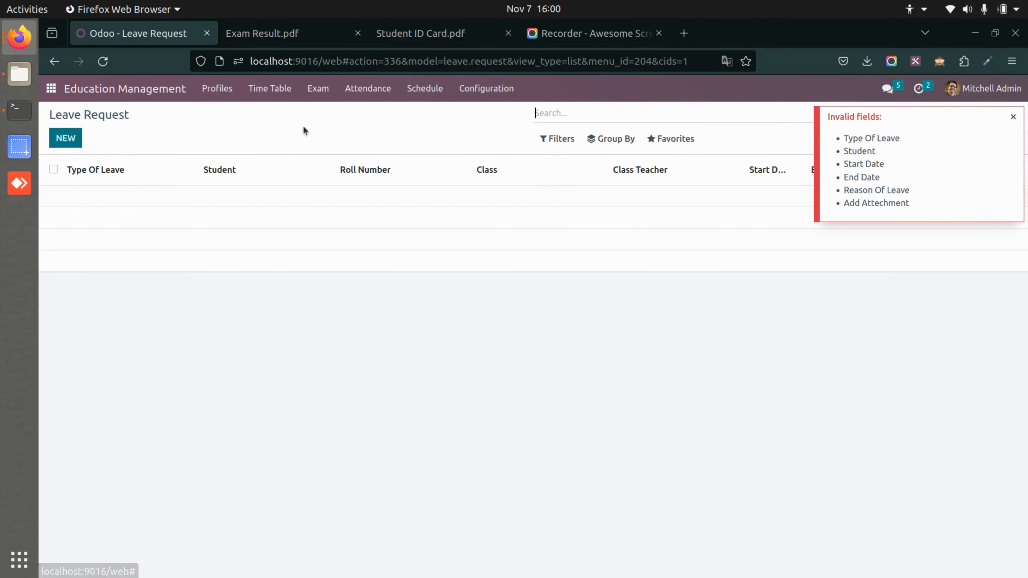
Create a monthly attendance report for November and open its print options.
{"action": "left_click", "coordinate": [367, 88]}
{"action": "left_click", "coordinate": [423, 149]}
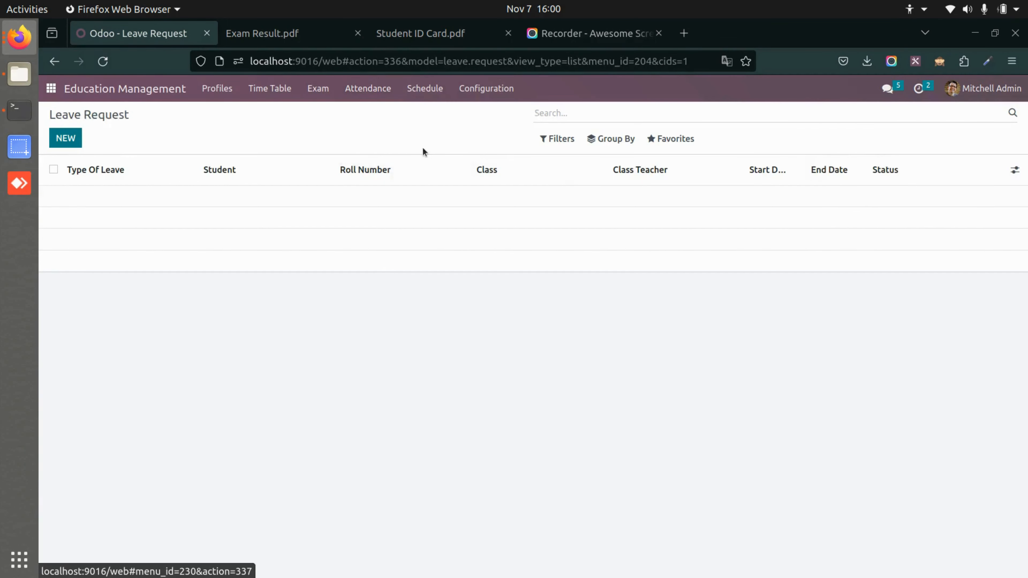
{"action": "left_click", "coordinate": [64, 139]}
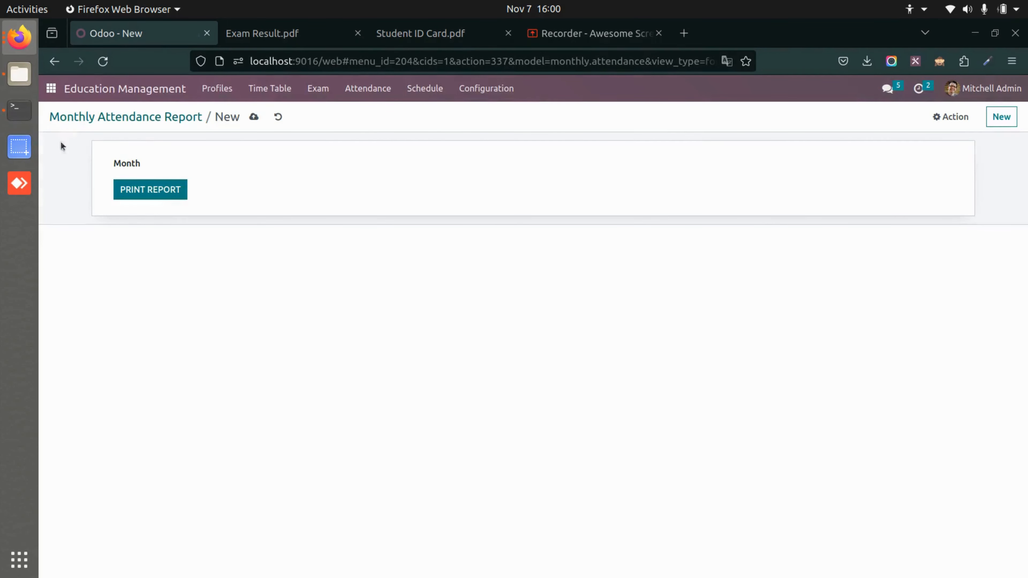
{"action": "left_click", "coordinate": [213, 168]}
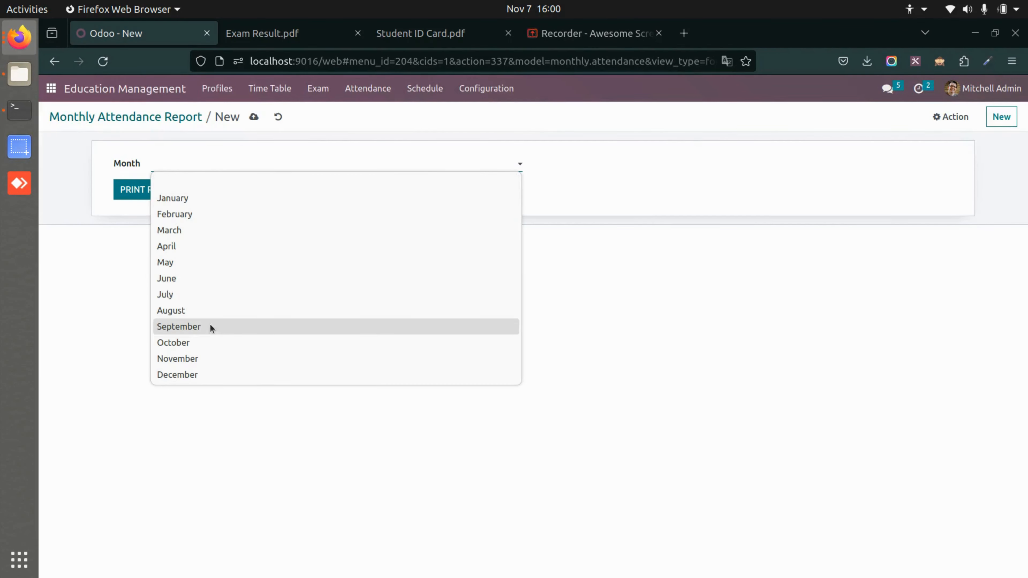
{"action": "left_click", "coordinate": [209, 358]}
{"action": "left_click", "coordinate": [145, 187]}
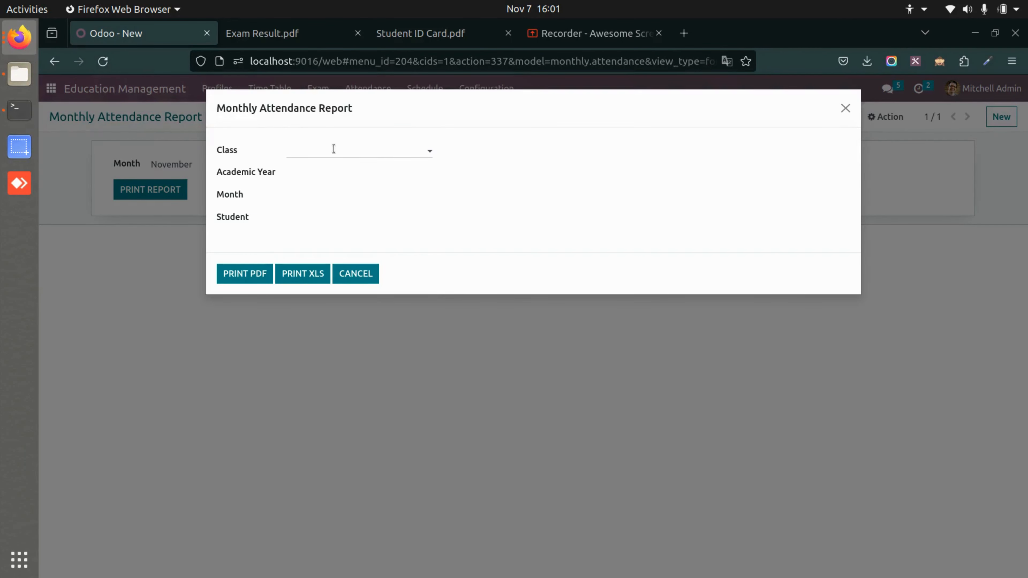
Set the report's class to Class A, academic year to 2023 and month to November, and select the student.
{"action": "left_click", "coordinate": [334, 149]}
{"action": "left_click", "coordinate": [316, 171]}
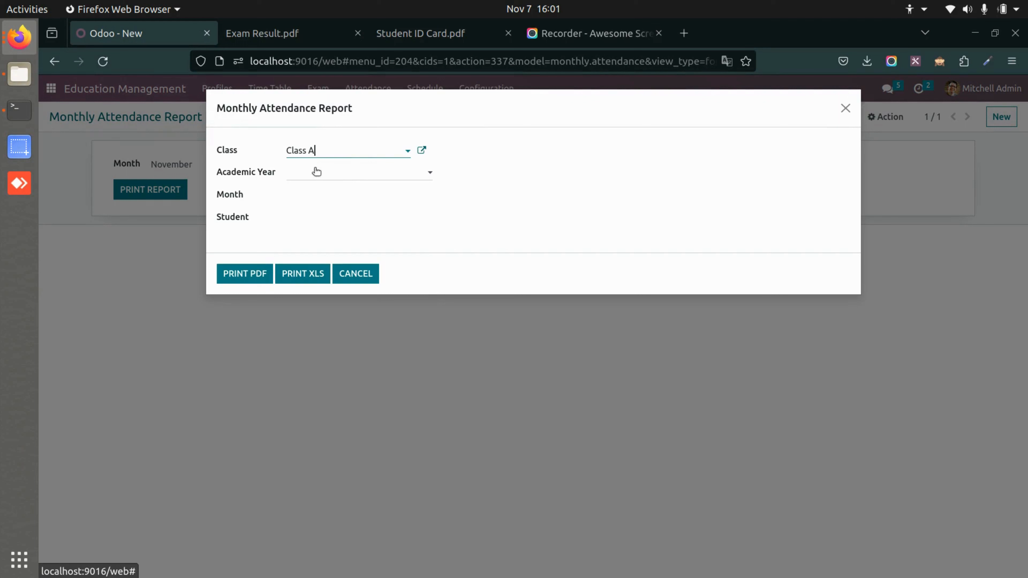
{"action": "left_click", "coordinate": [349, 176]}
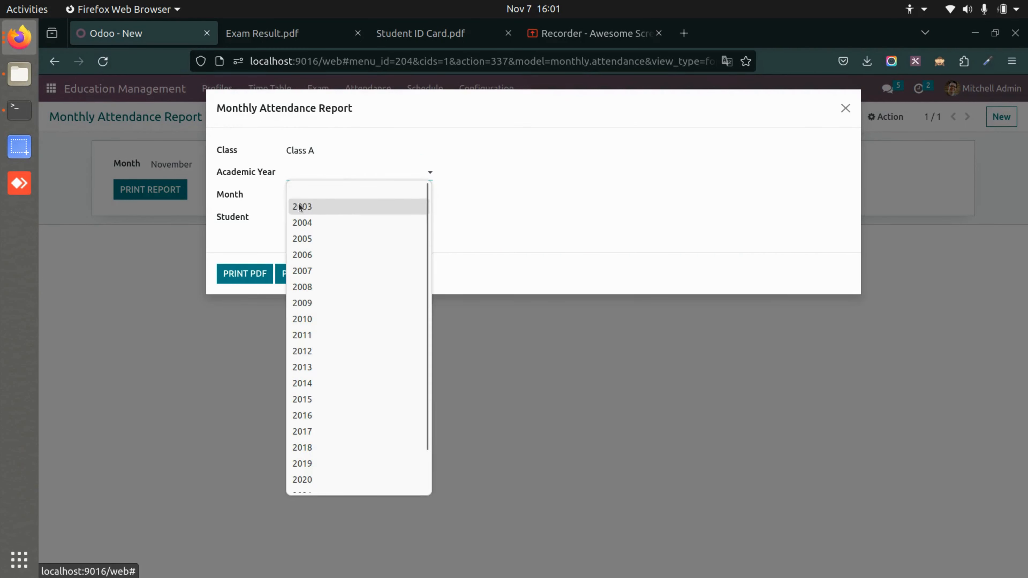
{"action": "left_click", "coordinate": [359, 485]}
{"action": "left_click", "coordinate": [372, 200]}
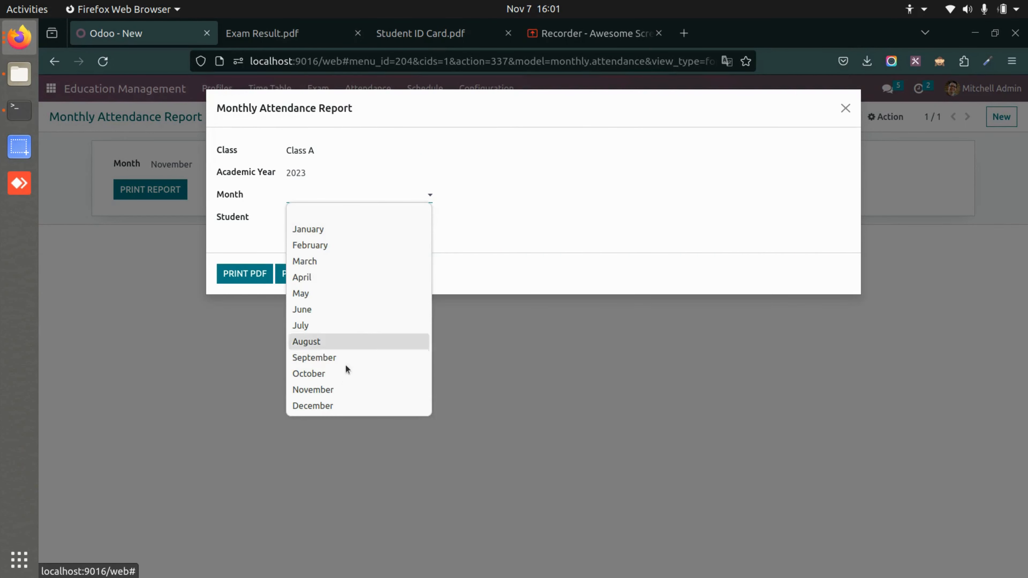
{"action": "left_click", "coordinate": [343, 387]}
{"action": "left_click", "coordinate": [331, 215]}
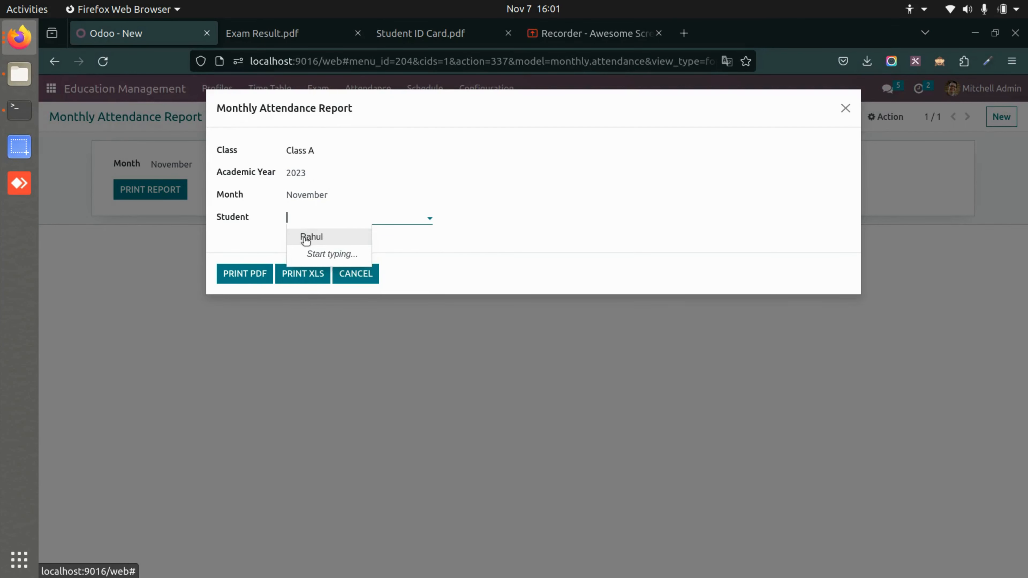
{"action": "left_click", "coordinate": [310, 234]}
Print the monthly attendance report as a PDF, view it, and close the report's print options.
{"action": "left_click", "coordinate": [257, 277]}
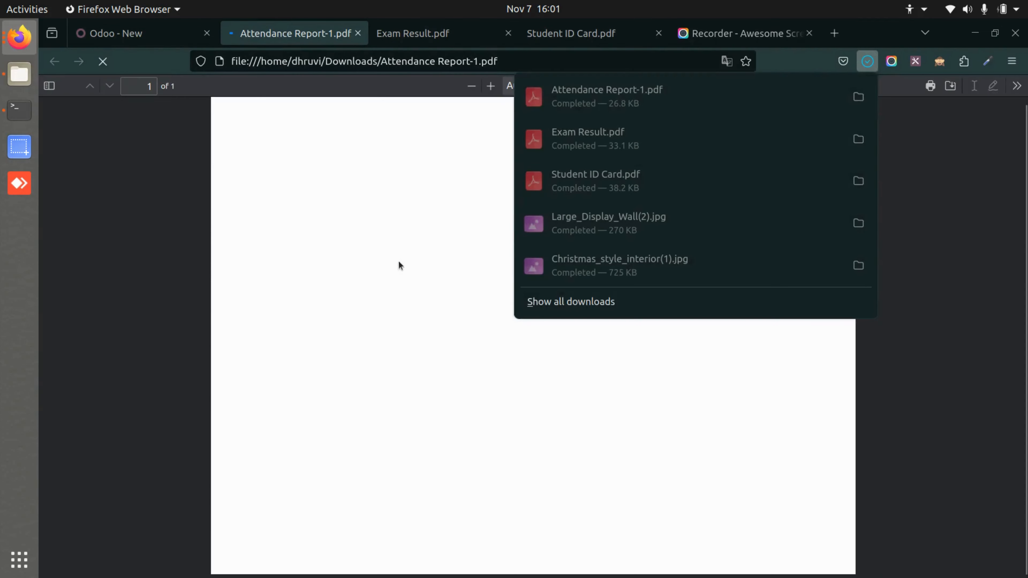
{"action": "left_click", "coordinate": [398, 265]}
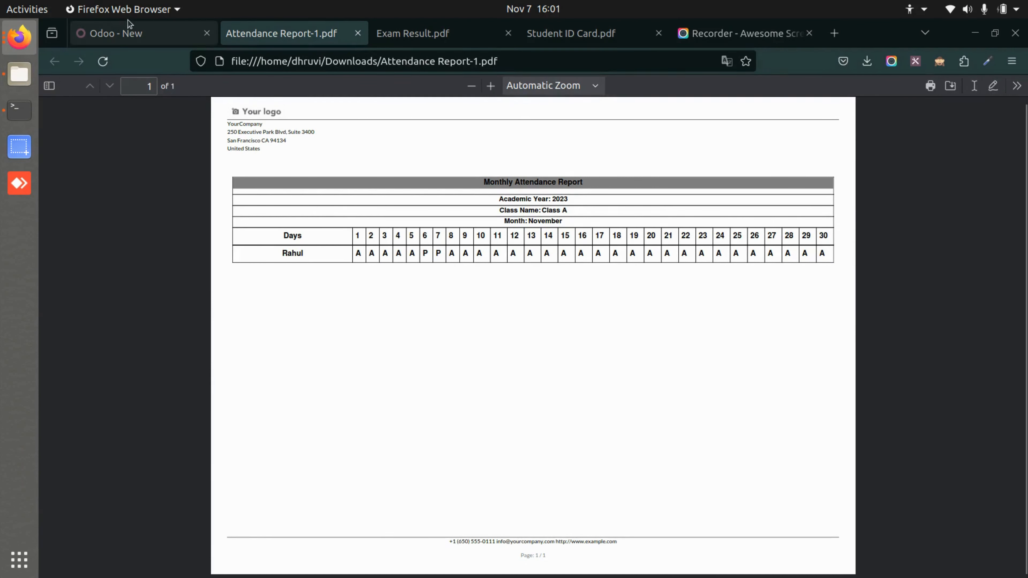
{"action": "left_click", "coordinate": [139, 41]}
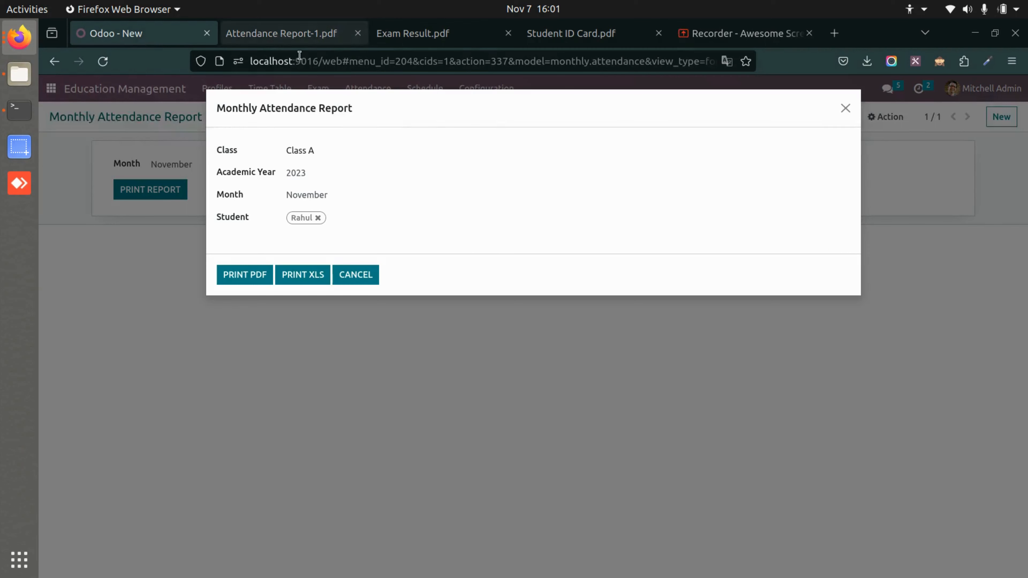
{"action": "left_click", "coordinate": [349, 274]}
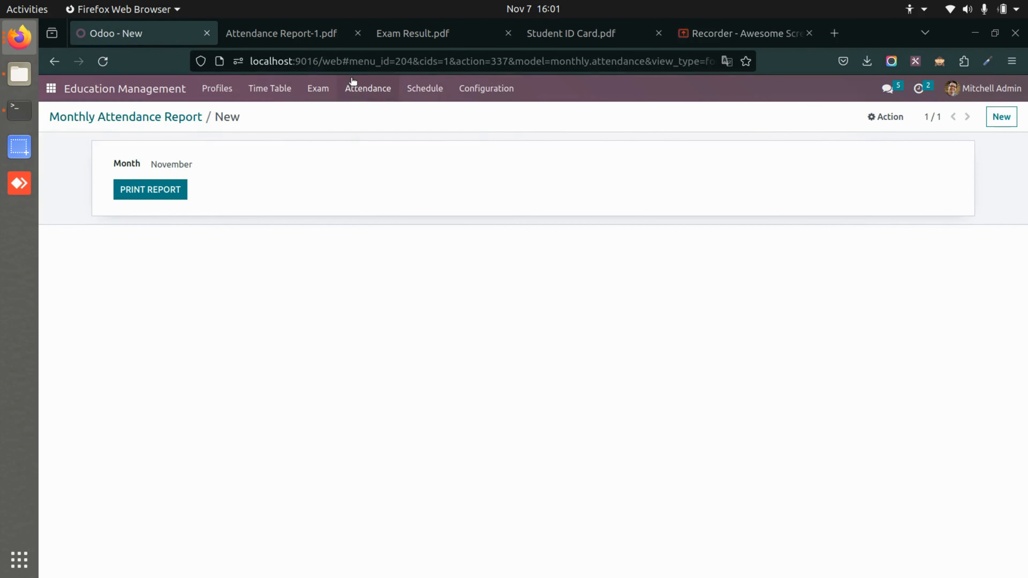
Revisit the leave request list and open the student's existing reminder.
{"action": "left_click", "coordinate": [356, 86]}
{"action": "left_click", "coordinate": [428, 139]}
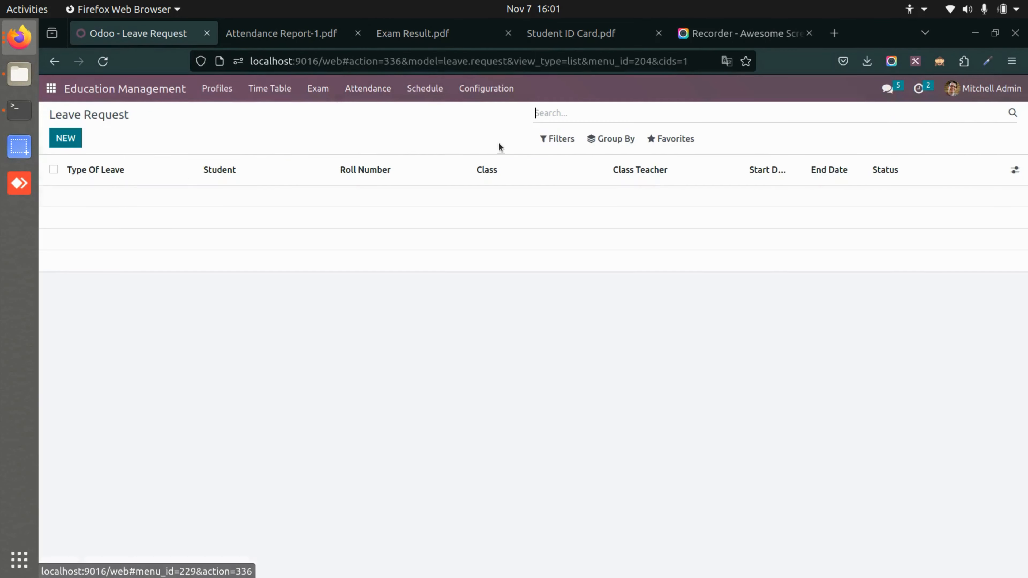
{"action": "left_click", "coordinate": [424, 92]}
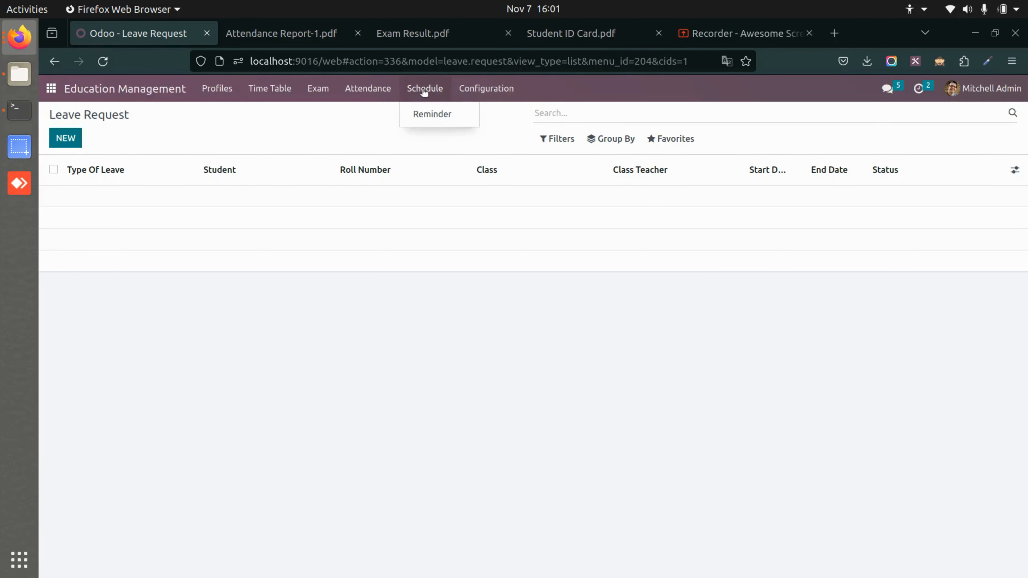
{"action": "left_click", "coordinate": [452, 118]}
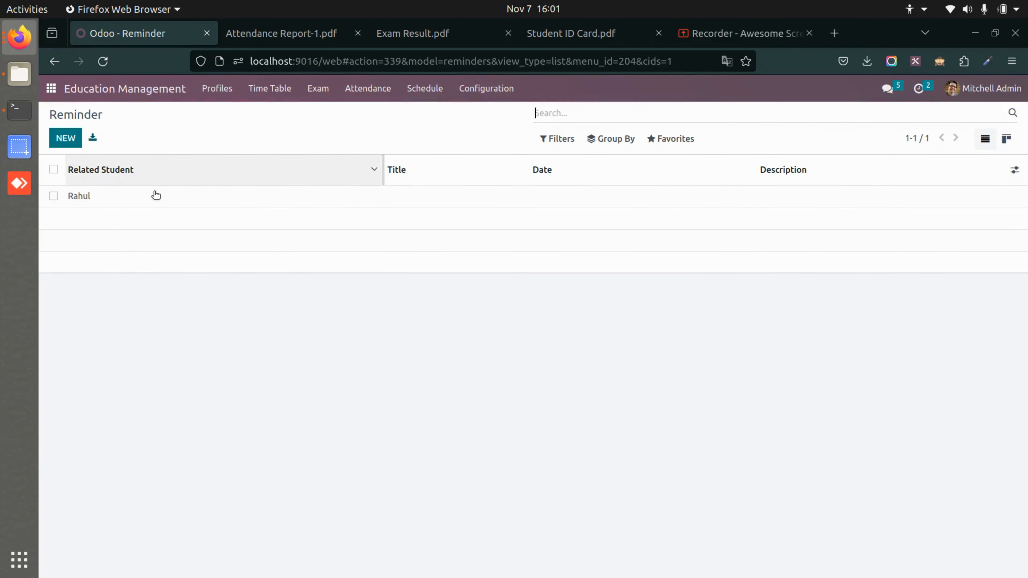
{"action": "left_click", "coordinate": [163, 199]}
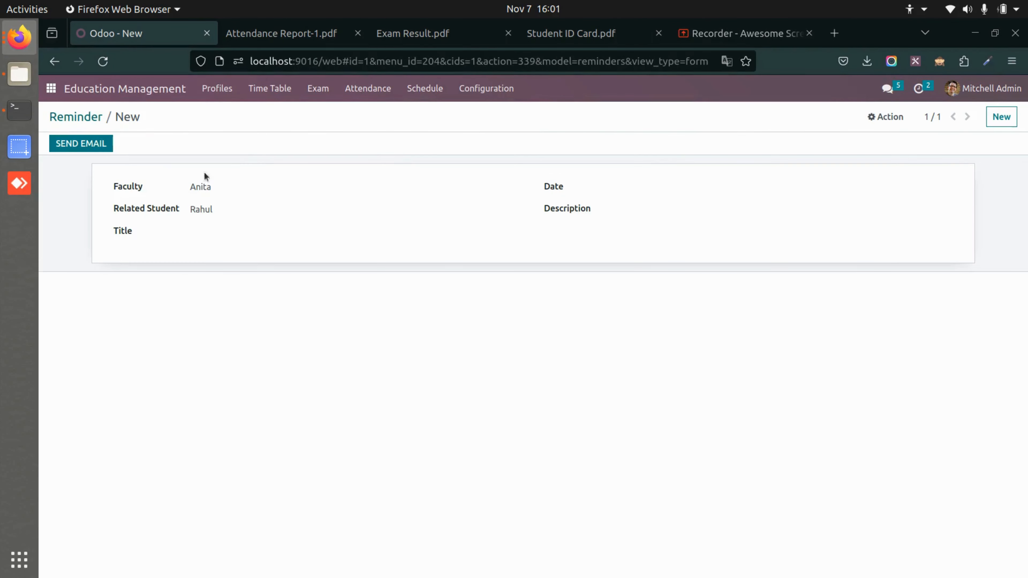
Review the reminder's faculty and related student fields and return to the reminder list.
{"action": "left_click", "coordinate": [218, 188]}
{"action": "left_click", "coordinate": [218, 189]}
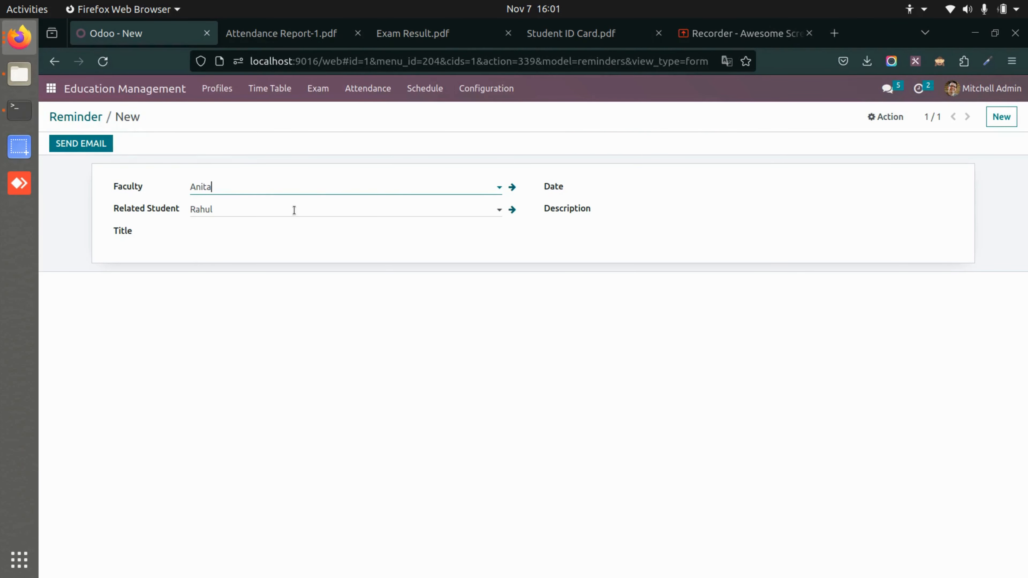
{"action": "left_click", "coordinate": [299, 215]}
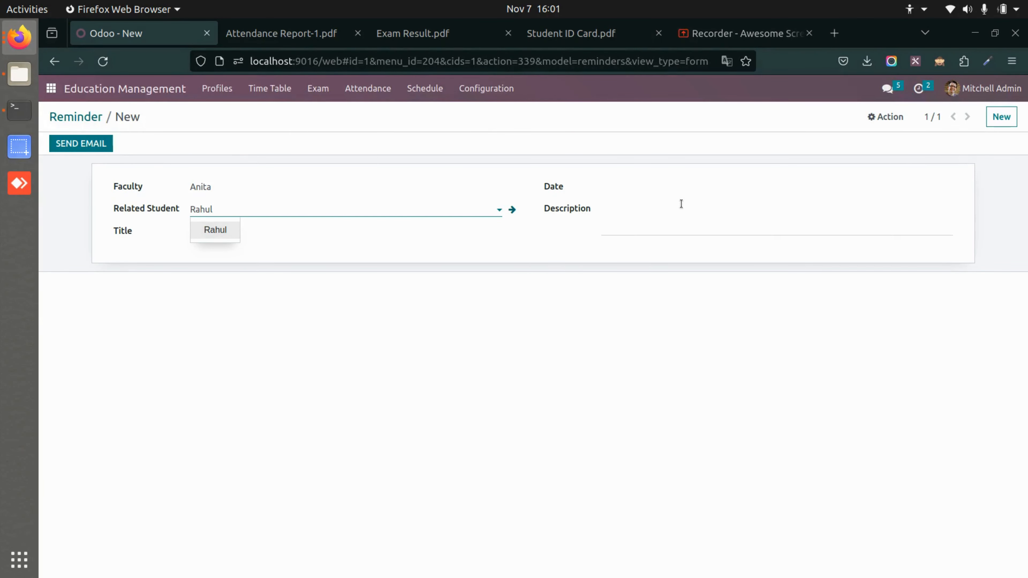
{"action": "left_click", "coordinate": [238, 150]}
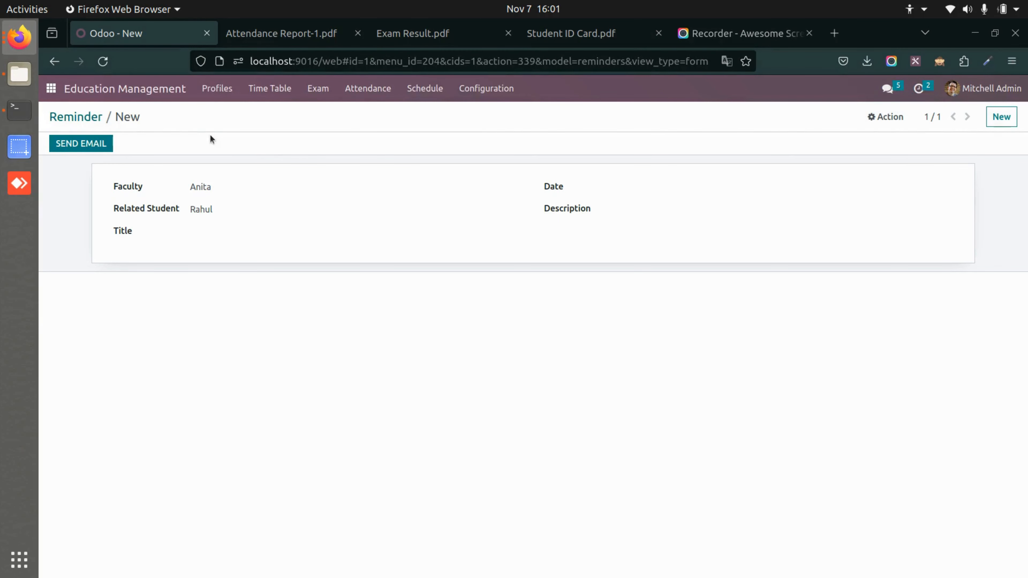
{"action": "left_click", "coordinate": [76, 115]}
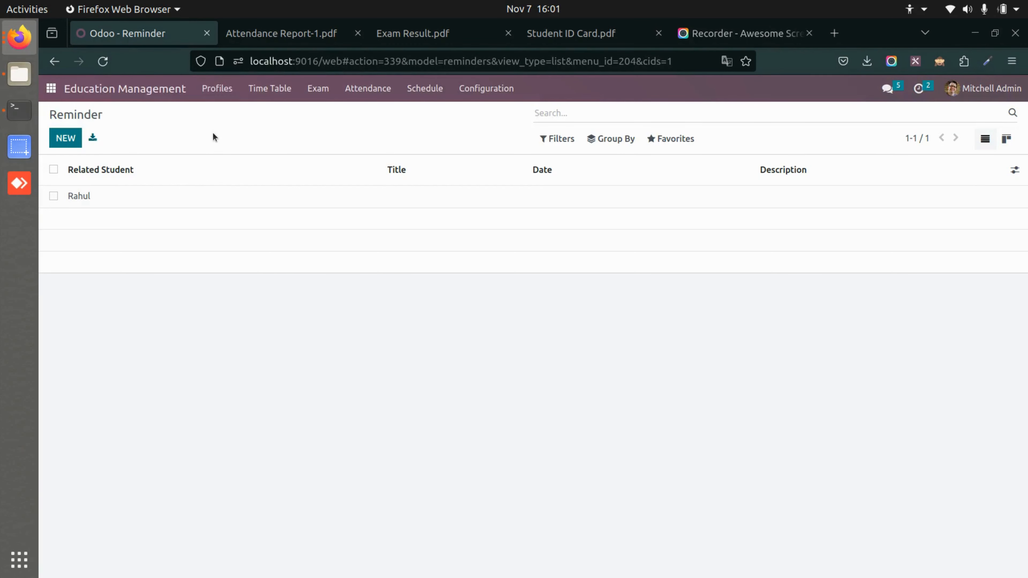
View the student profile list and go back to the home screen with all applications.
{"action": "left_click", "coordinate": [234, 98]}
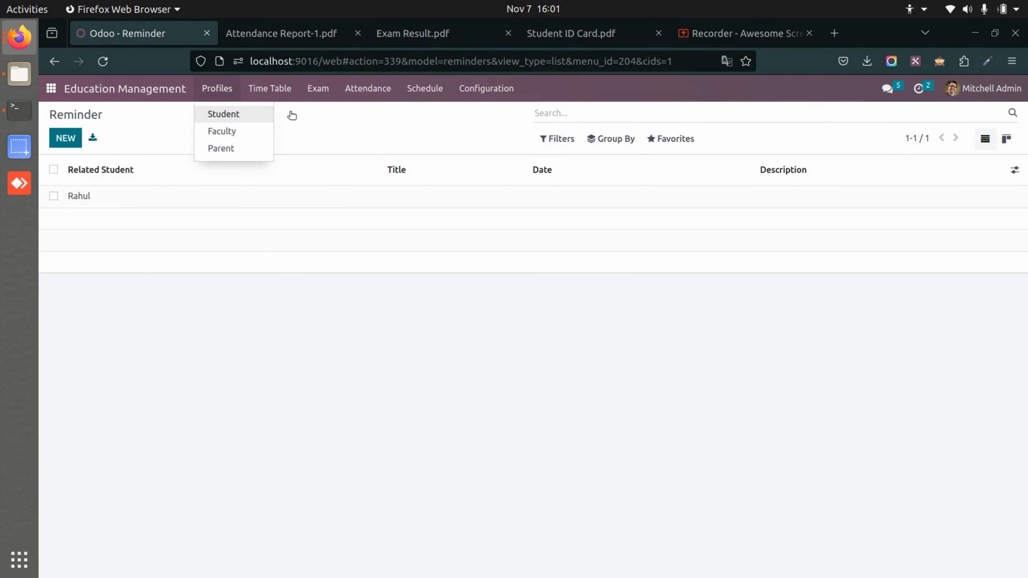
{"action": "left_click", "coordinate": [223, 114]}
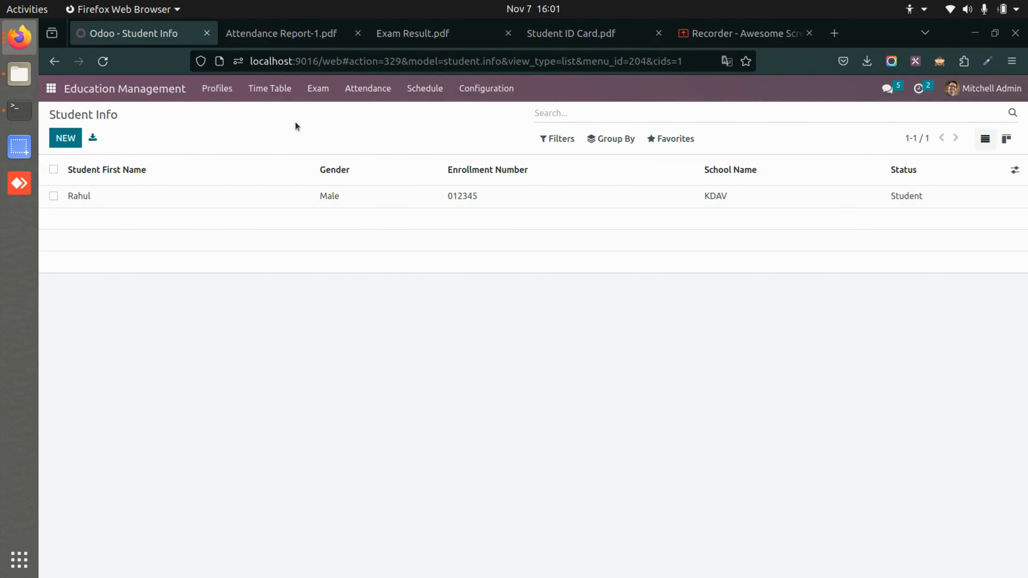
{"action": "left_click", "coordinate": [50, 88]}
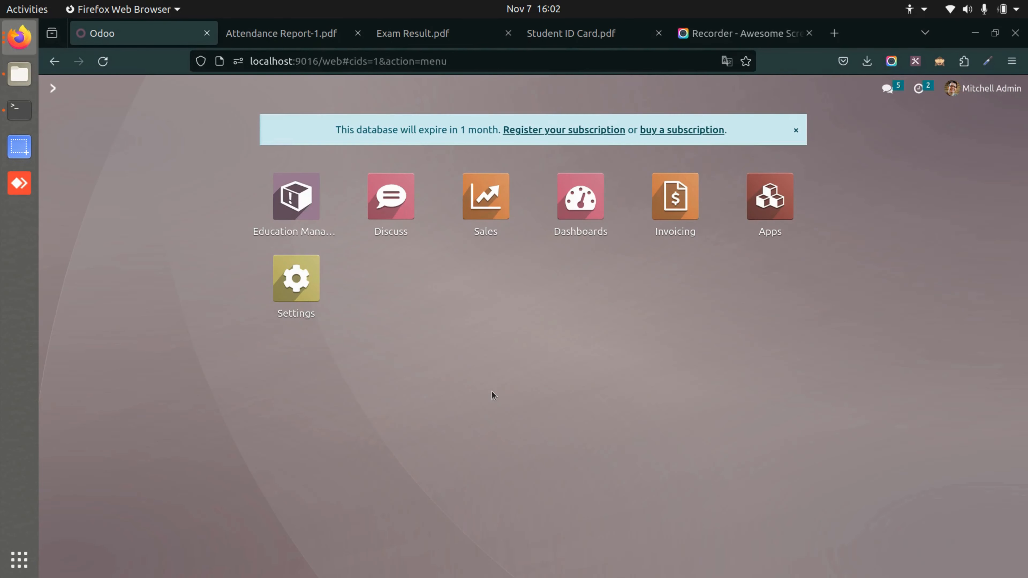